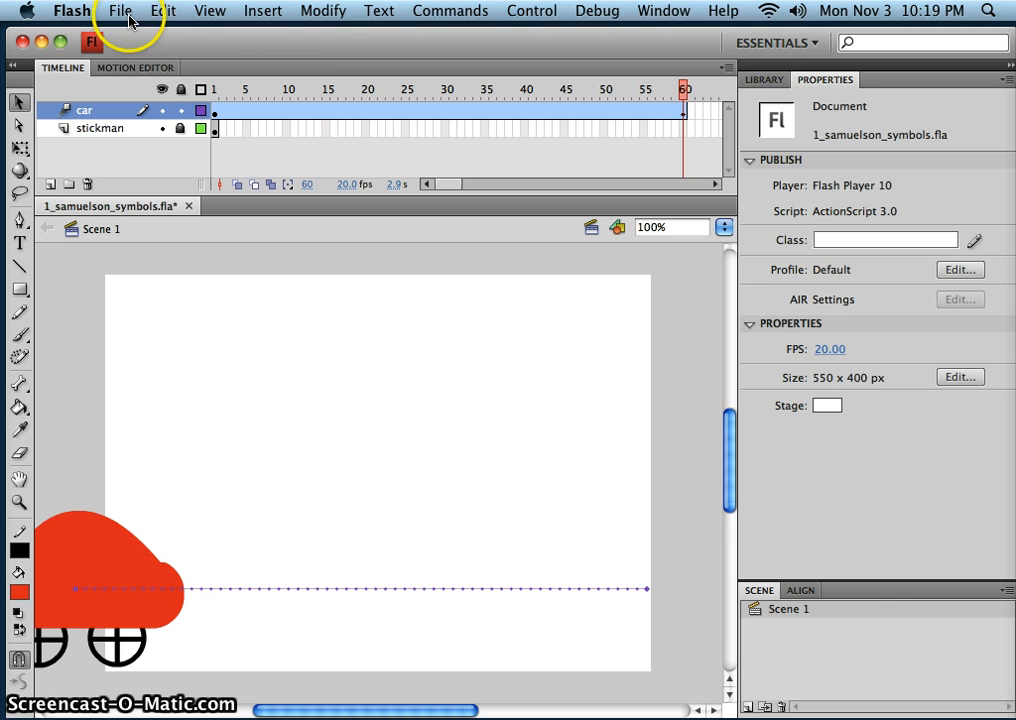
# Set the document's publish script version to ActionScript 2.0 in the Publish Settings.
pyautogui.click(121, 12)
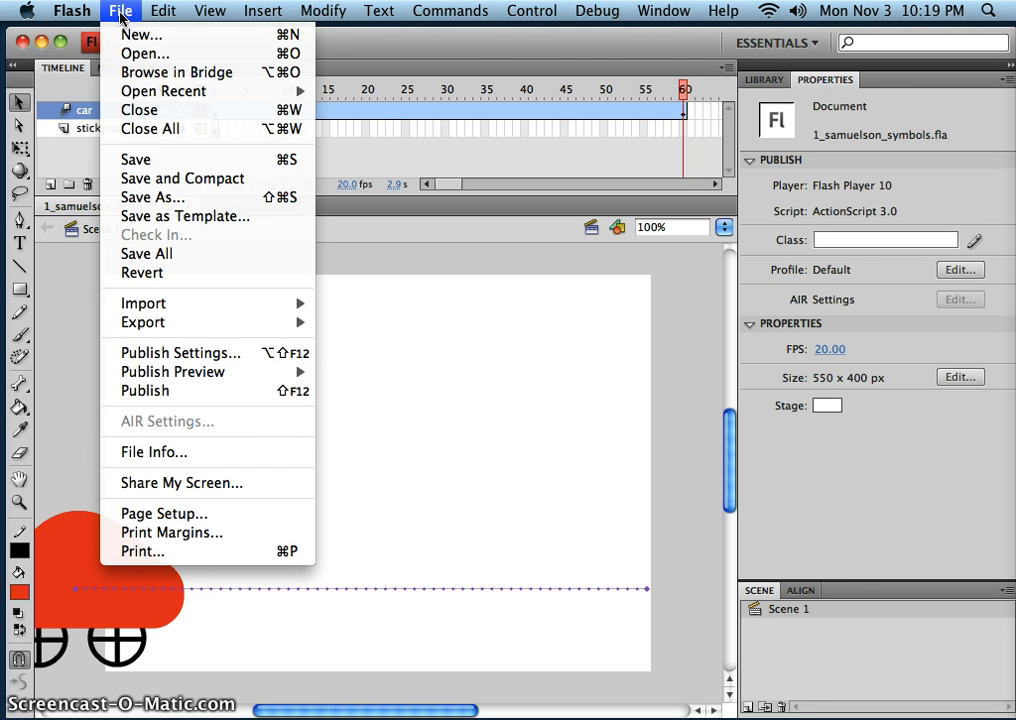
pyautogui.click(193, 358)
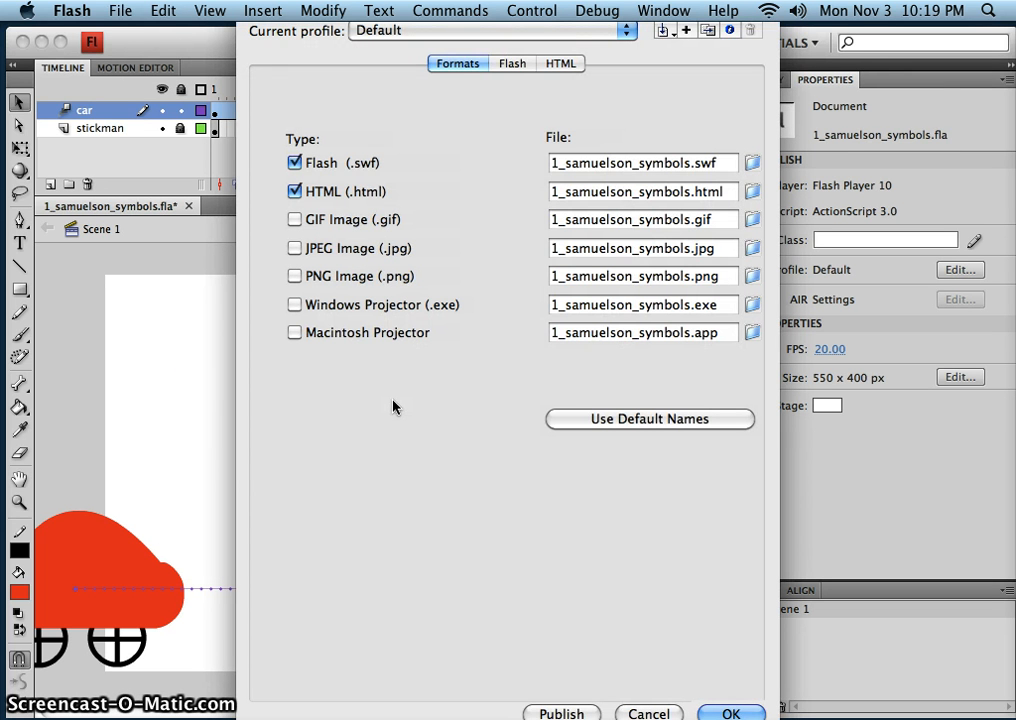
pyautogui.click(508, 68)
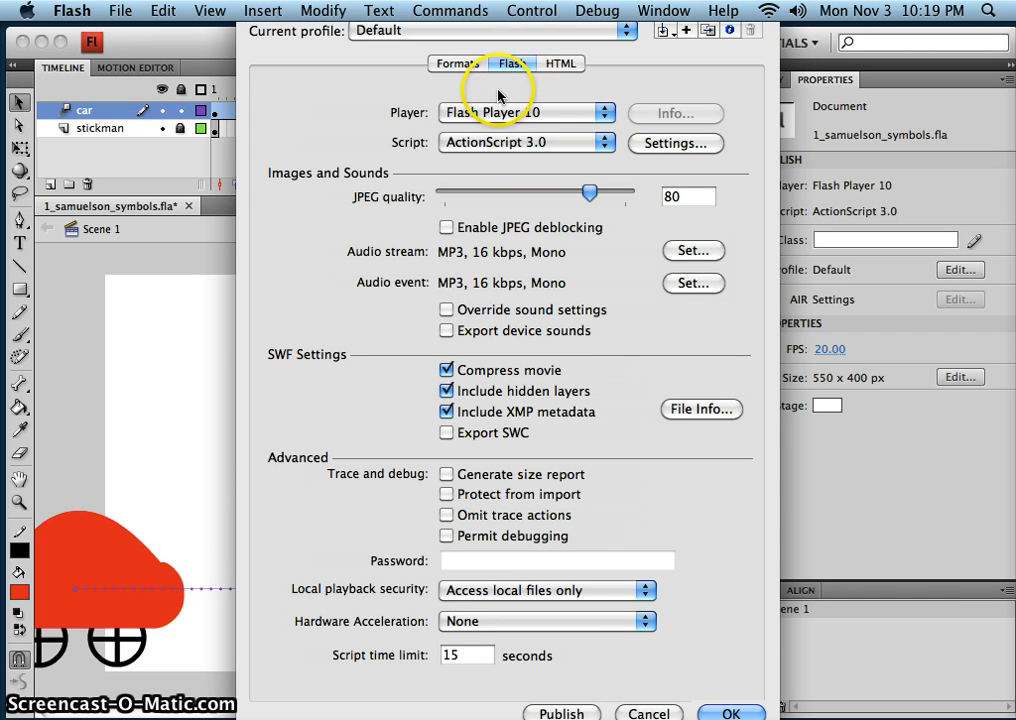
pyautogui.click(481, 143)
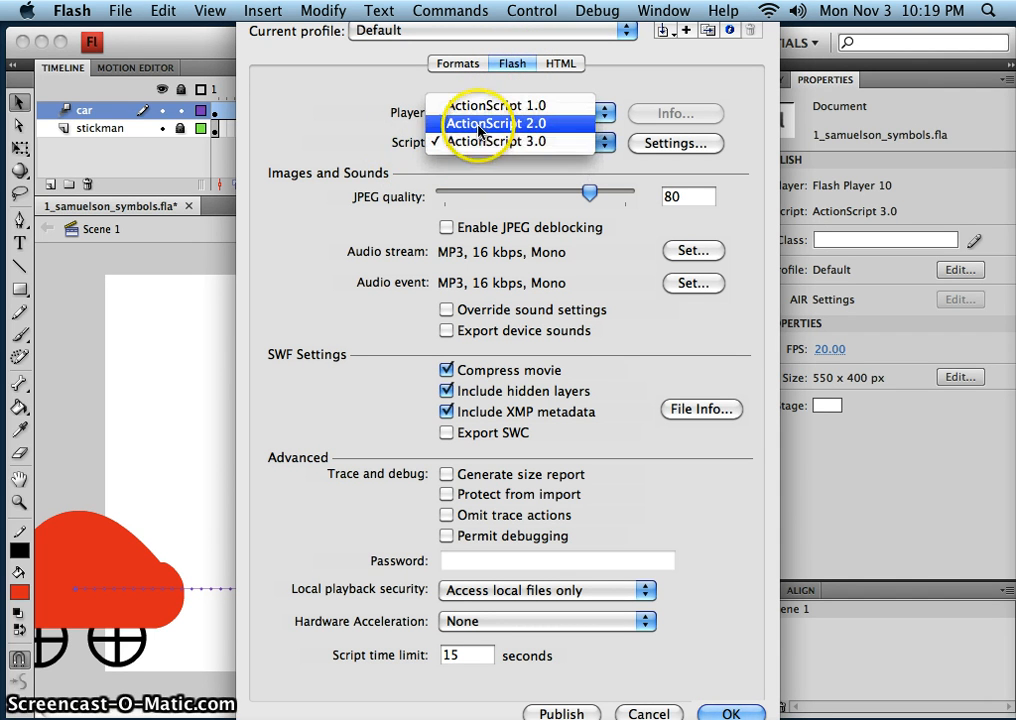
pyautogui.click(478, 124)
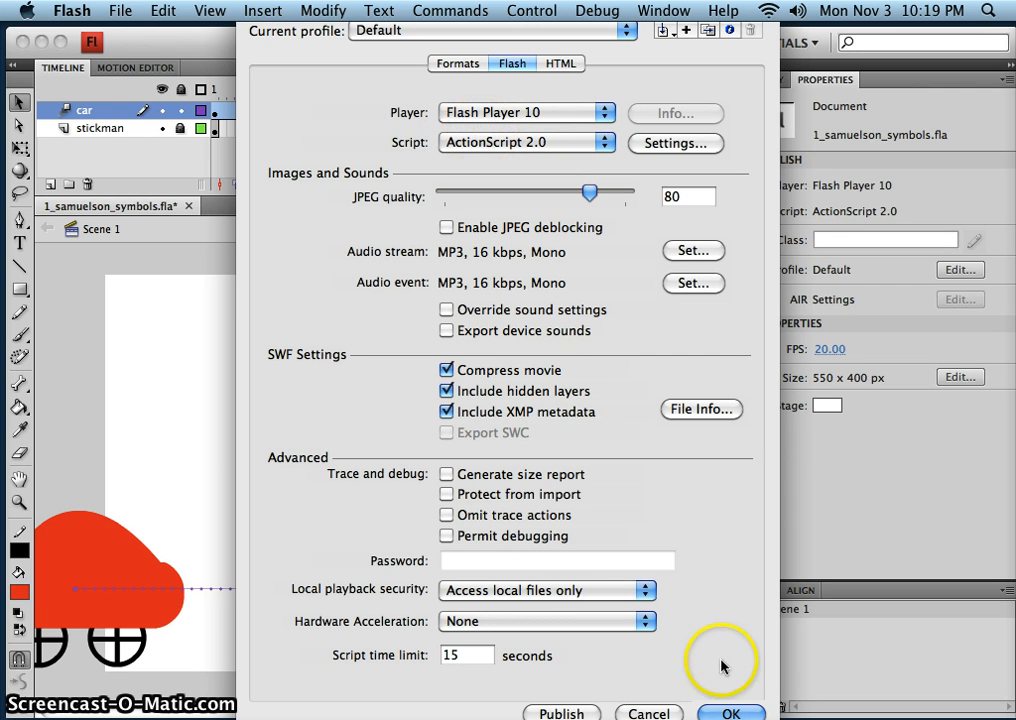
pyautogui.click(730, 713)
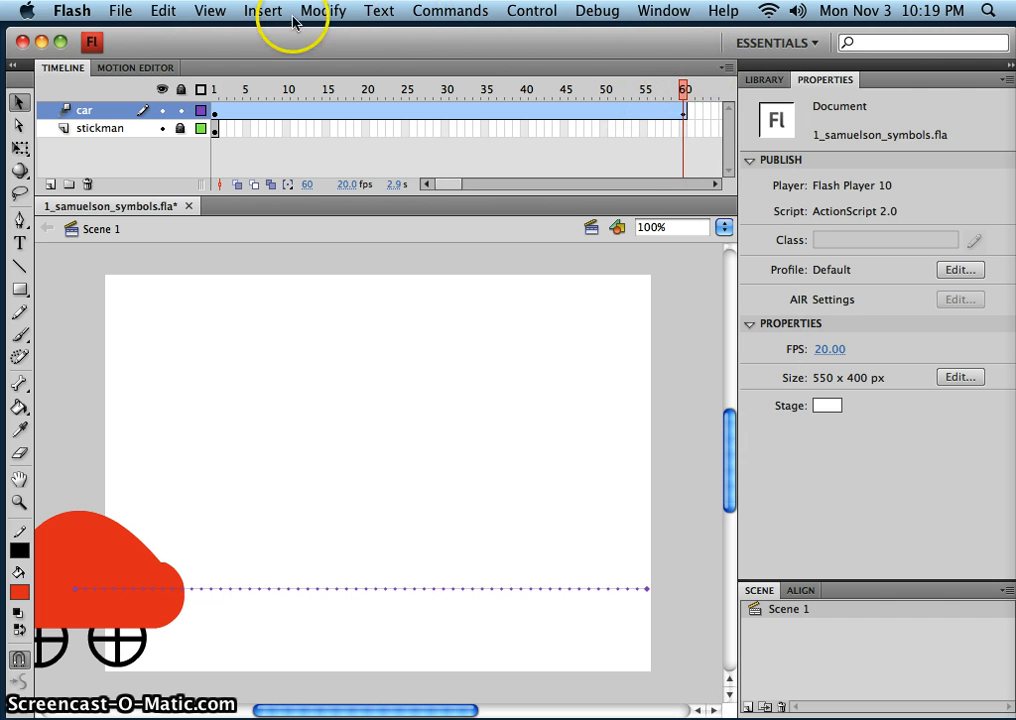
# Enlarge the program window, open the Actions panel and dock it beside the Motion Editor.
pyautogui.click(60, 41)
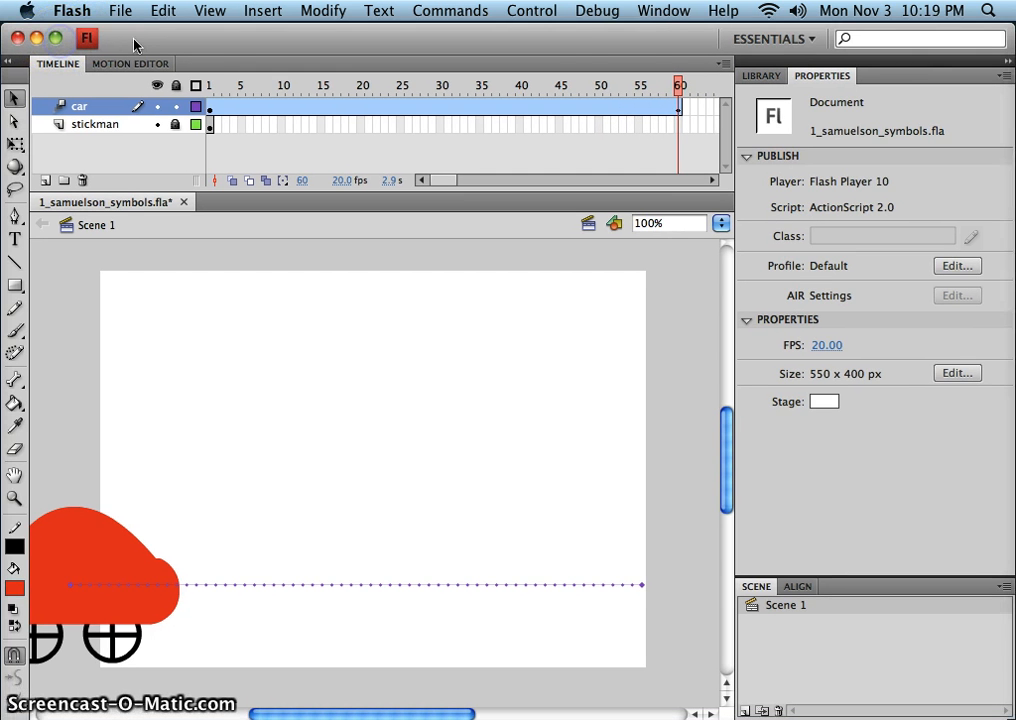
pyautogui.click(665, 11)
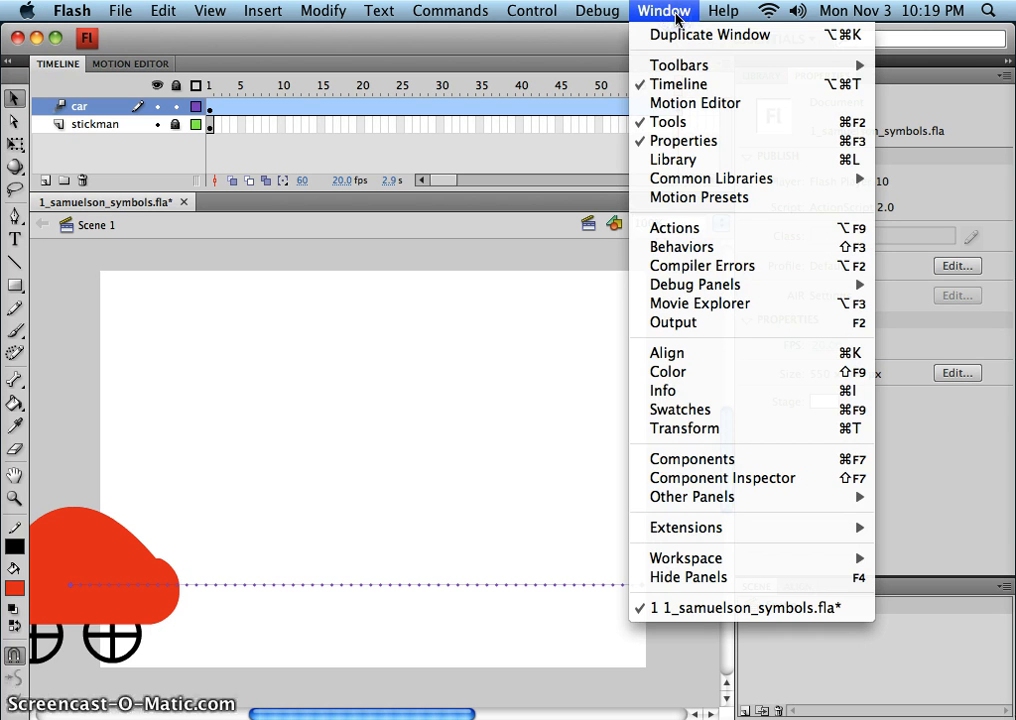
pyautogui.click(679, 229)
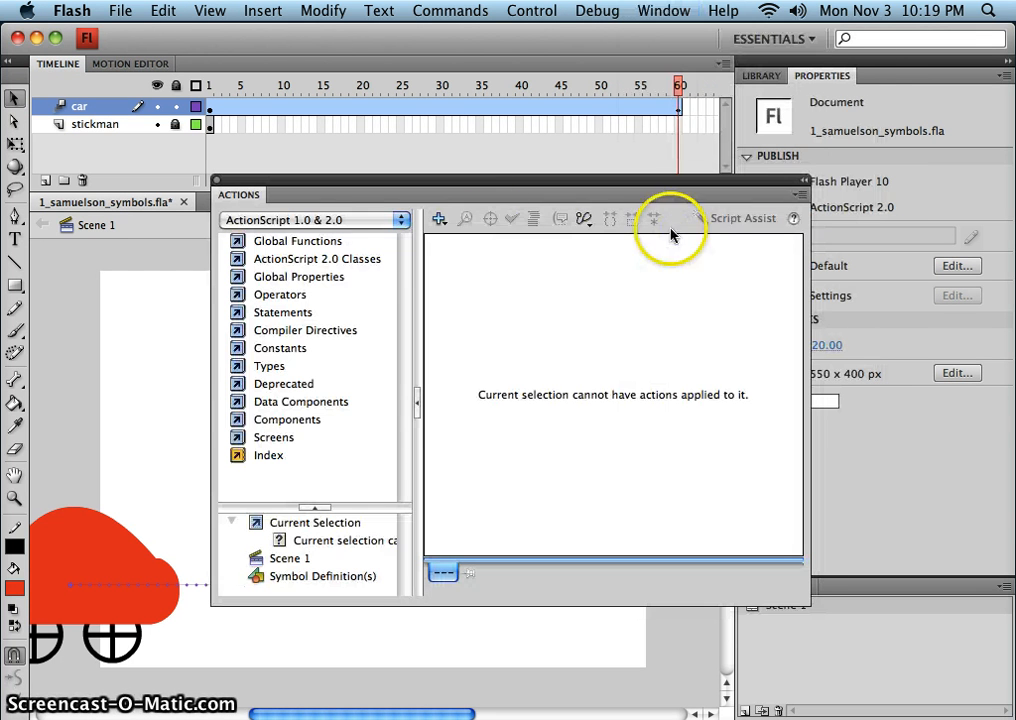
pyautogui.moveTo(251, 197); pyautogui.dragTo(190, 68)
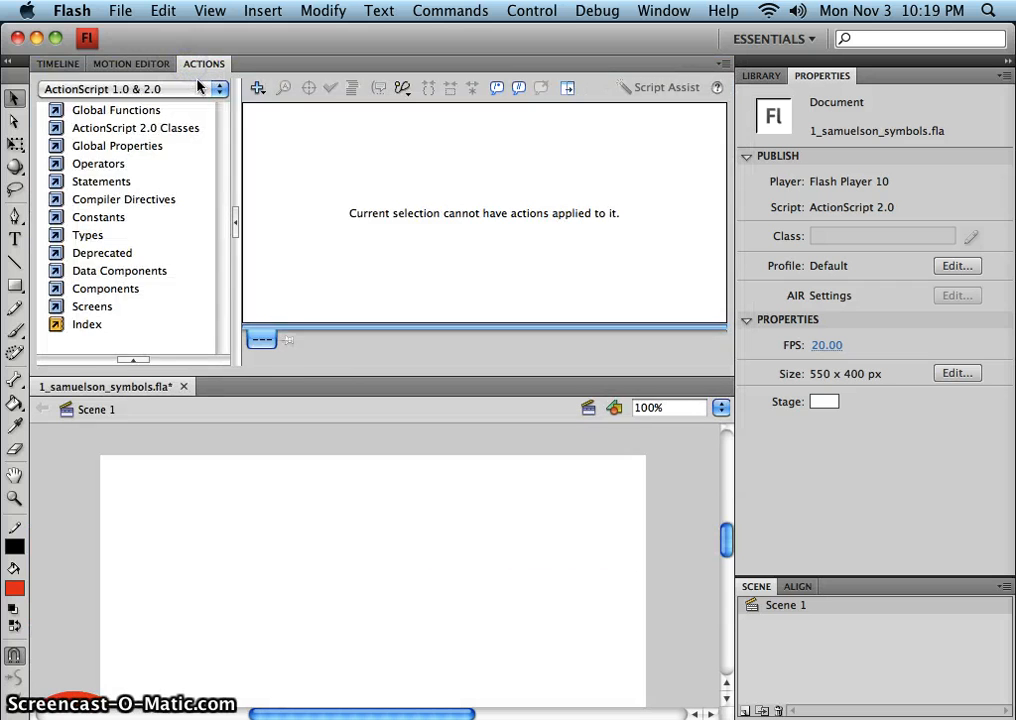
# Return to the Timeline and reduce its panel height to give the stage more room.
pyautogui.click(60, 63)
pyautogui.click(300, 416)
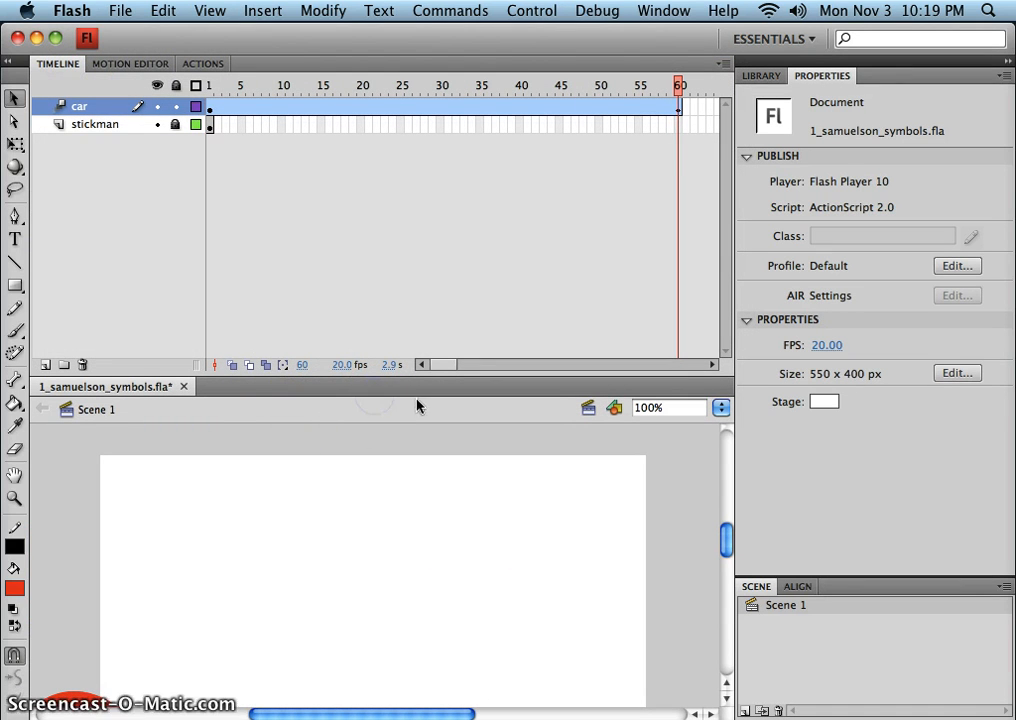
pyautogui.moveTo(417, 400); pyautogui.dragTo(417, 389)
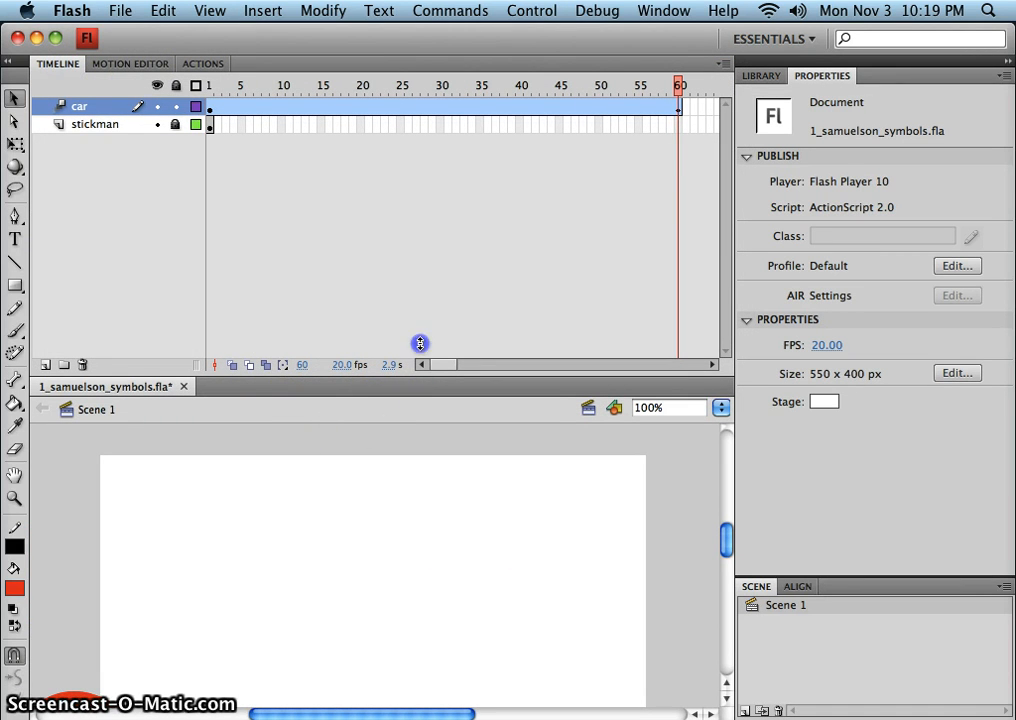
pyautogui.moveTo(420, 343); pyautogui.dragTo(425, 180)
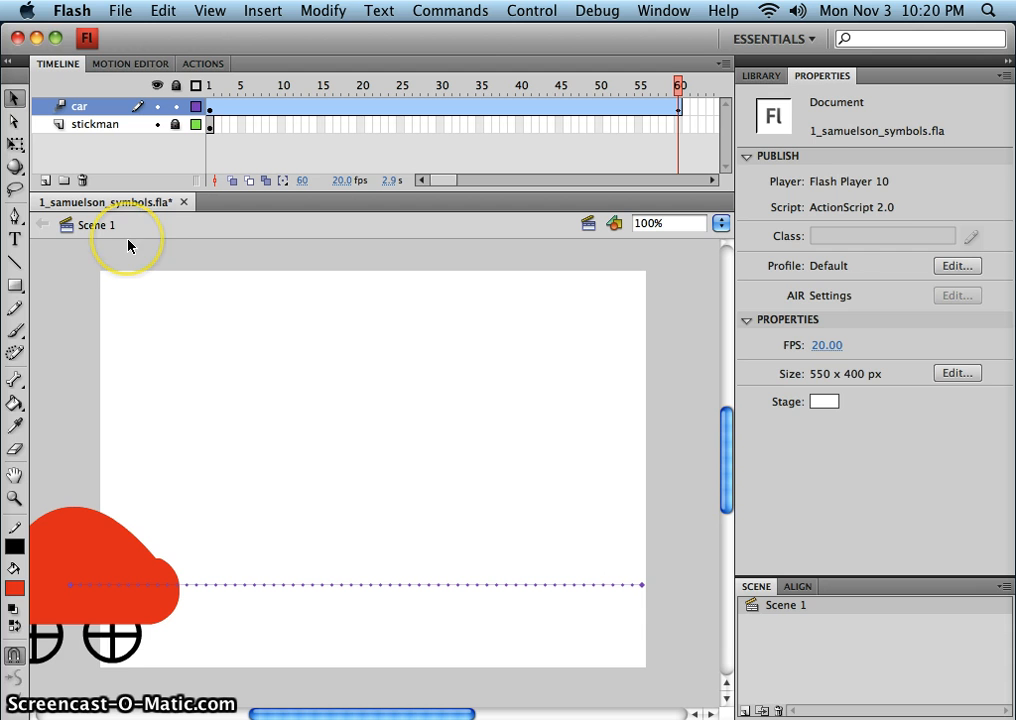
# Set up the Rectangle tool with no stroke and a light blue fill.
pyautogui.click(16, 286)
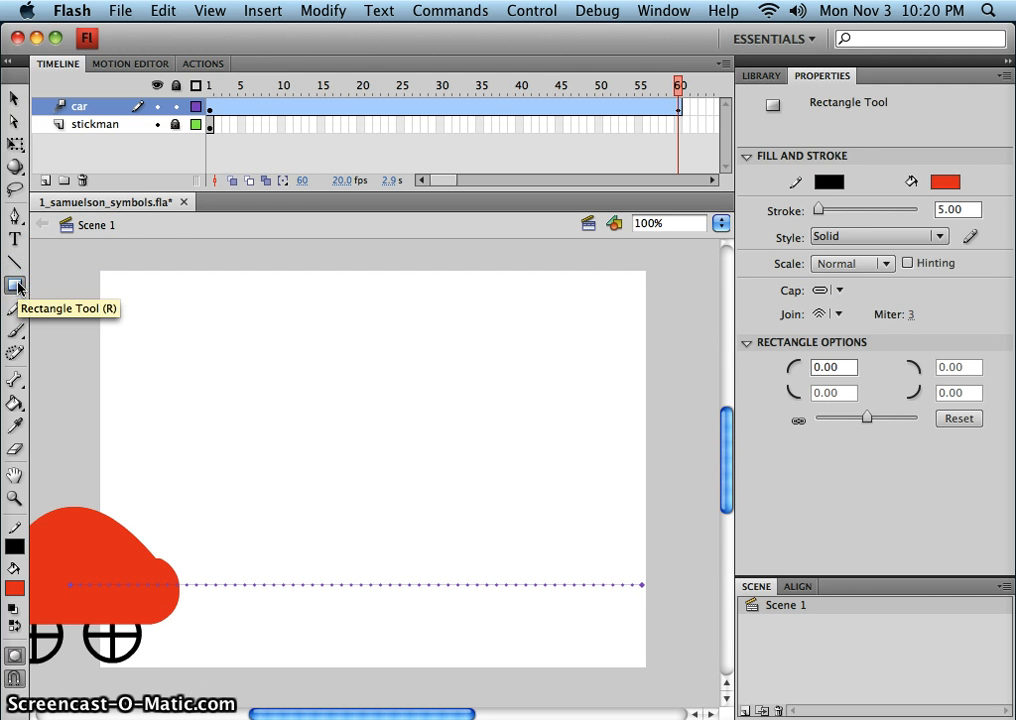
pyautogui.click(16, 547)
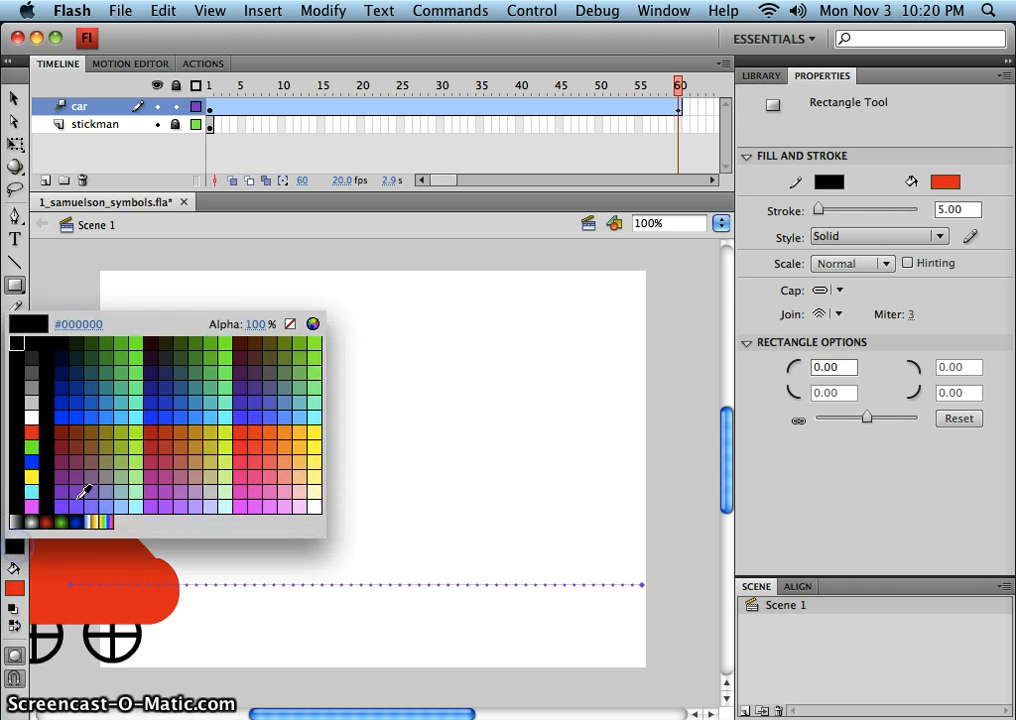
pyautogui.click(290, 324)
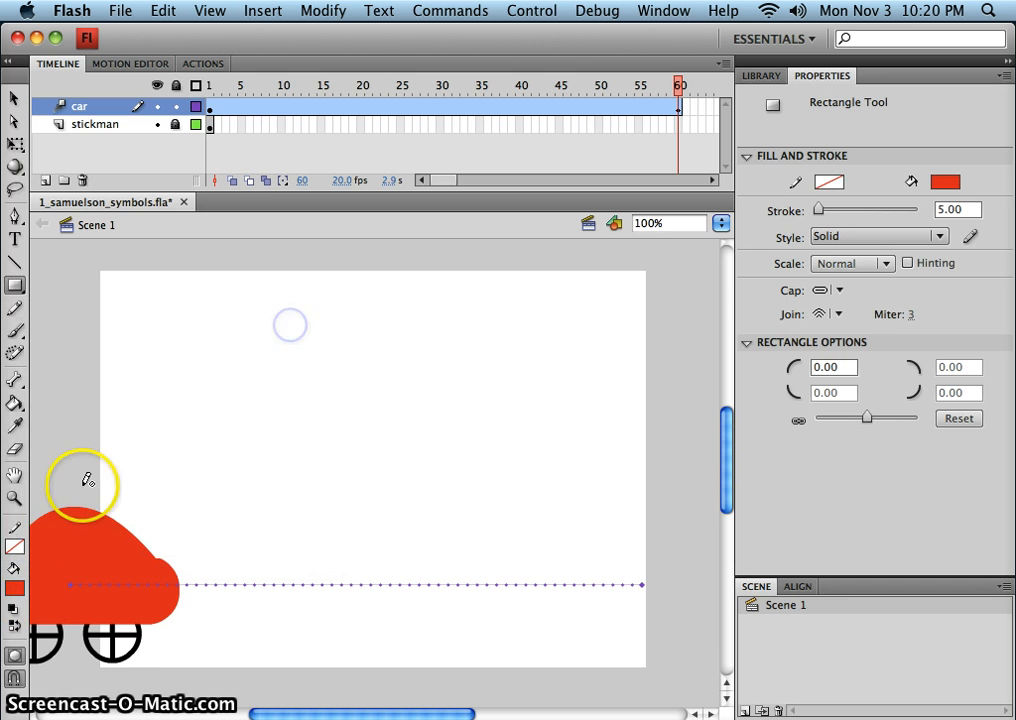
pyautogui.click(16, 587)
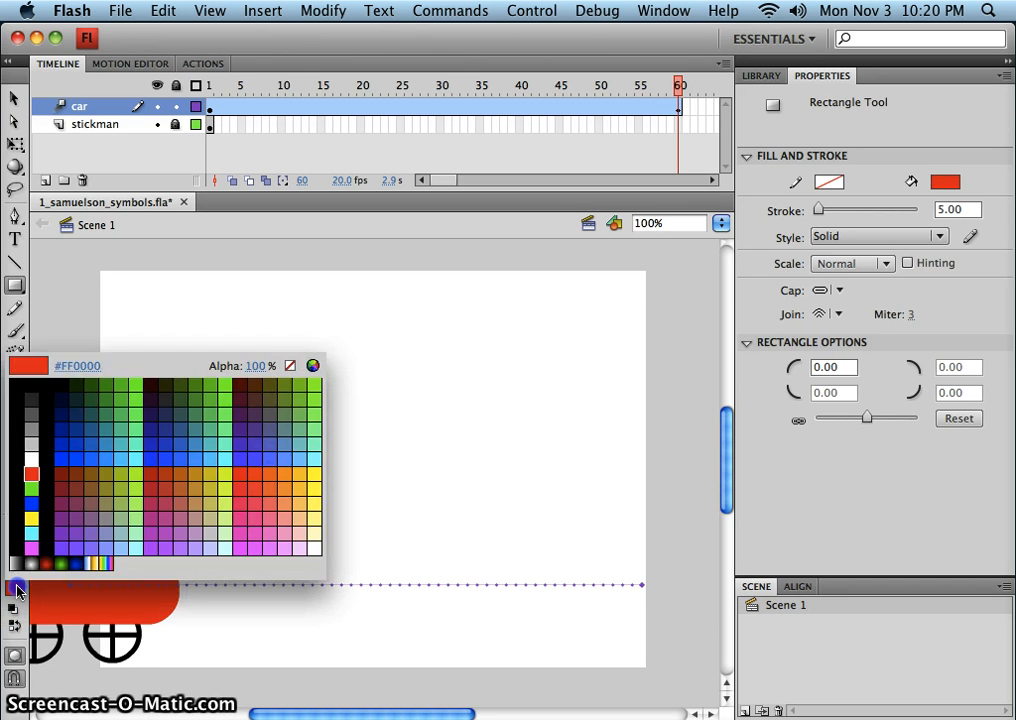
pyautogui.click(113, 456)
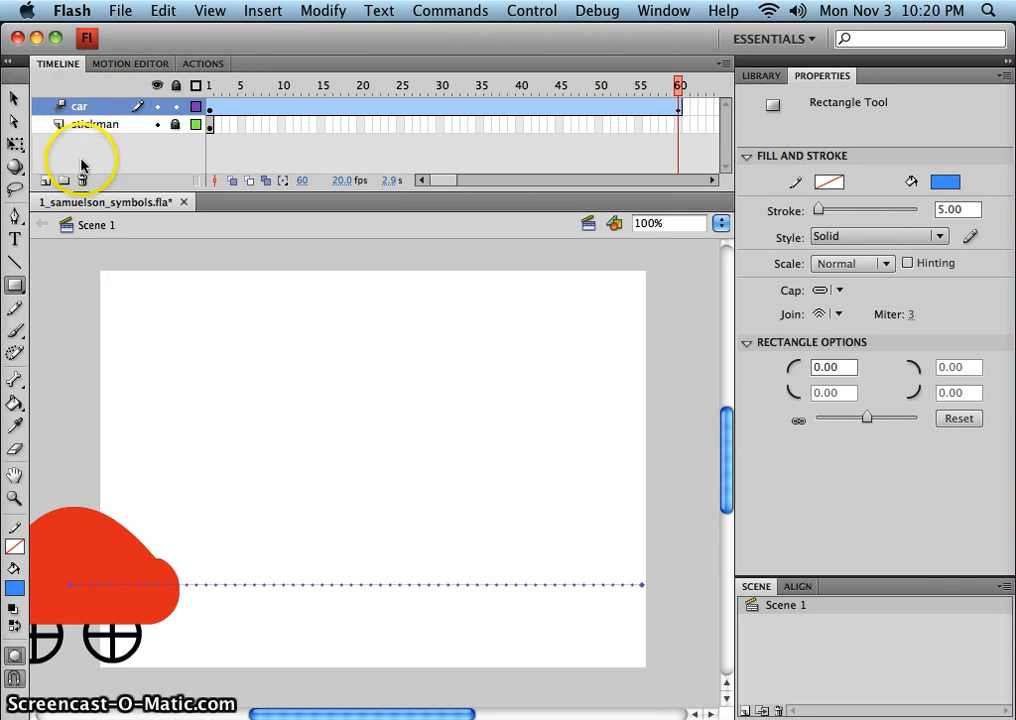
# Add a new layer named "button" above the car layer and lock the car layer.
pyautogui.click(45, 180)
pyautogui.click(86, 124)
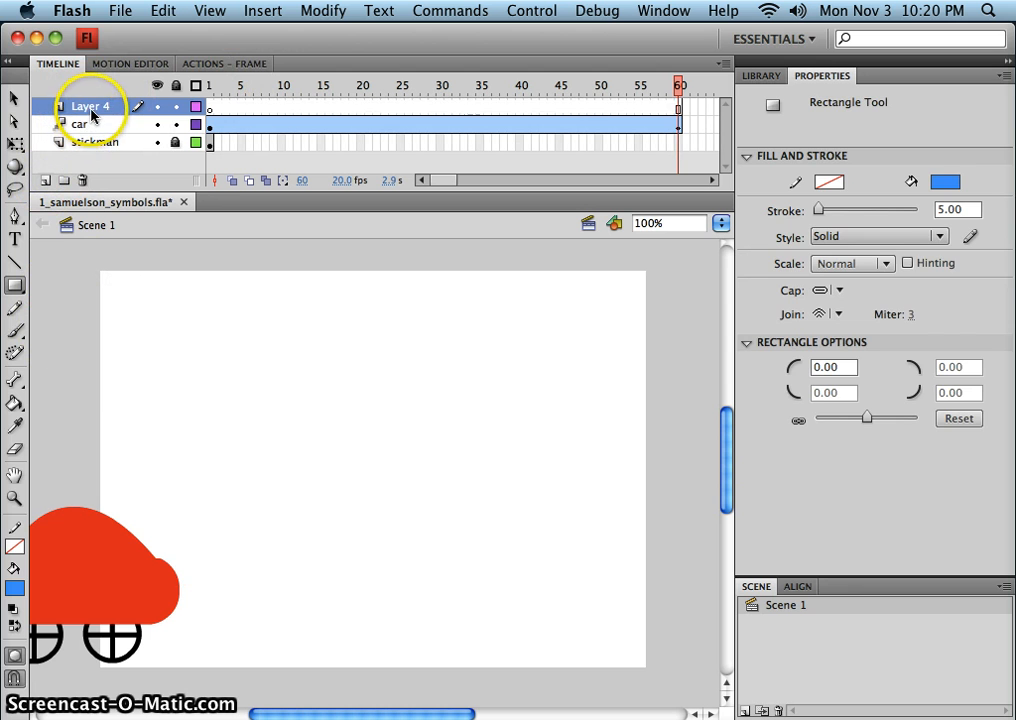
pyautogui.click(90, 108)
pyautogui.doubleClick(90, 110)
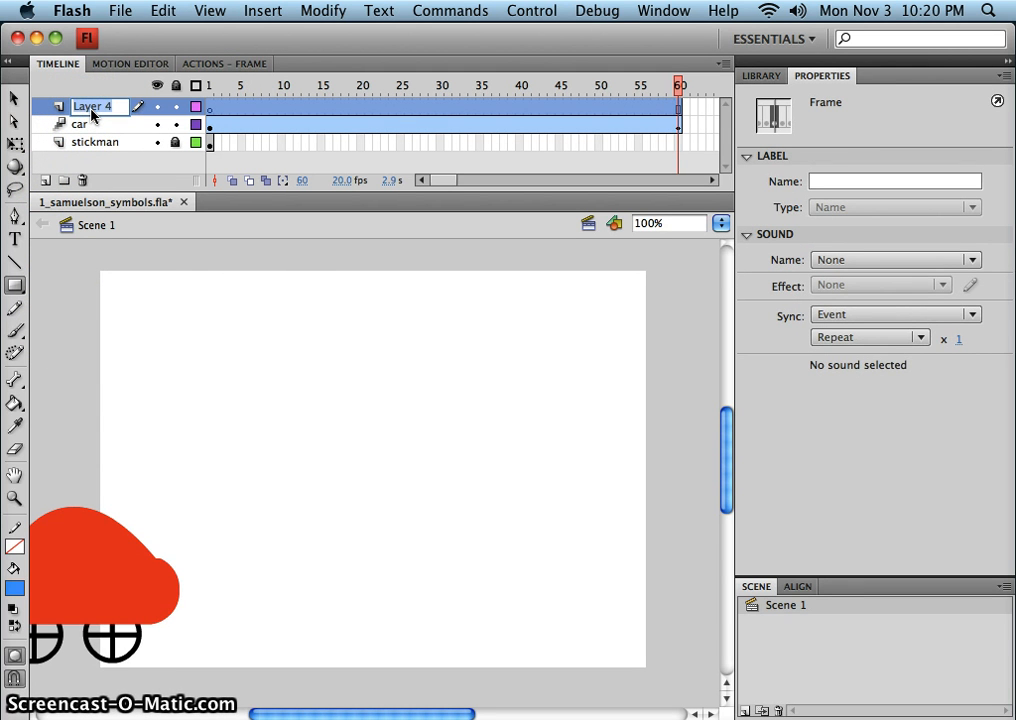
pyautogui.press('Return')
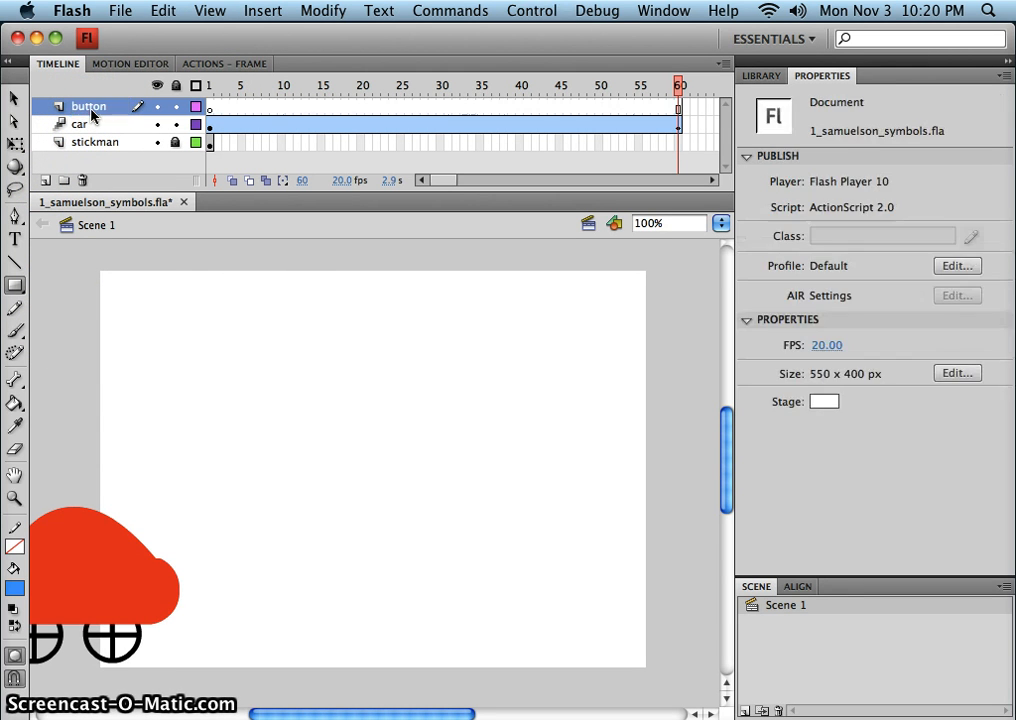
pyautogui.click(176, 127)
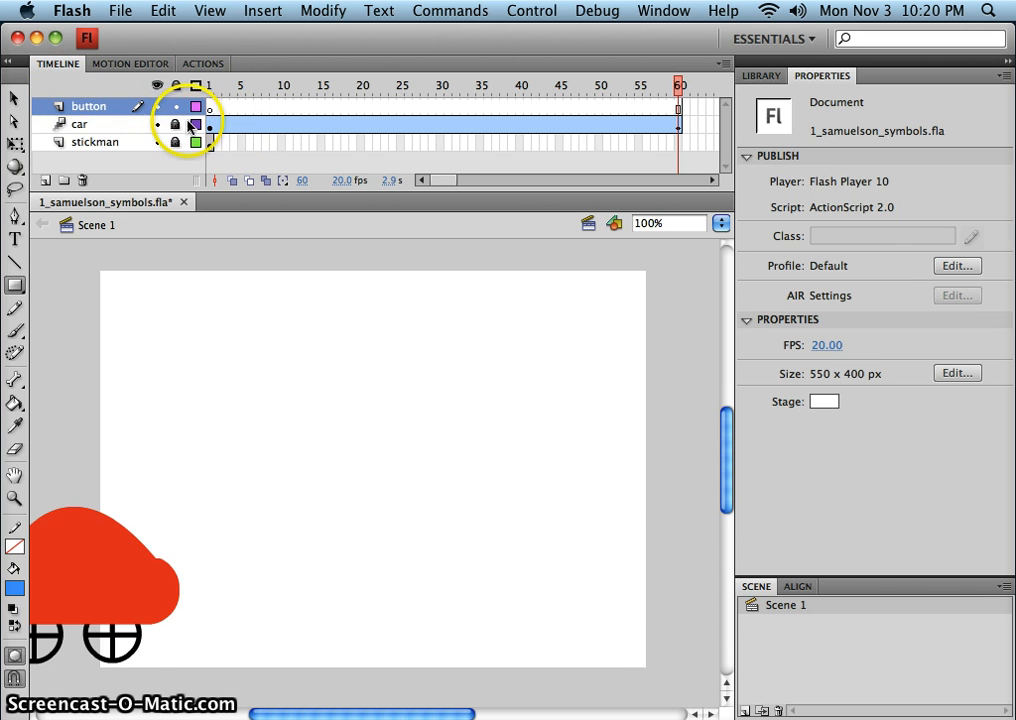
# Draw a blue rectangle about 115 by 31 px above the stickman in frame 1 of the button layer.
pyautogui.click(210, 108)
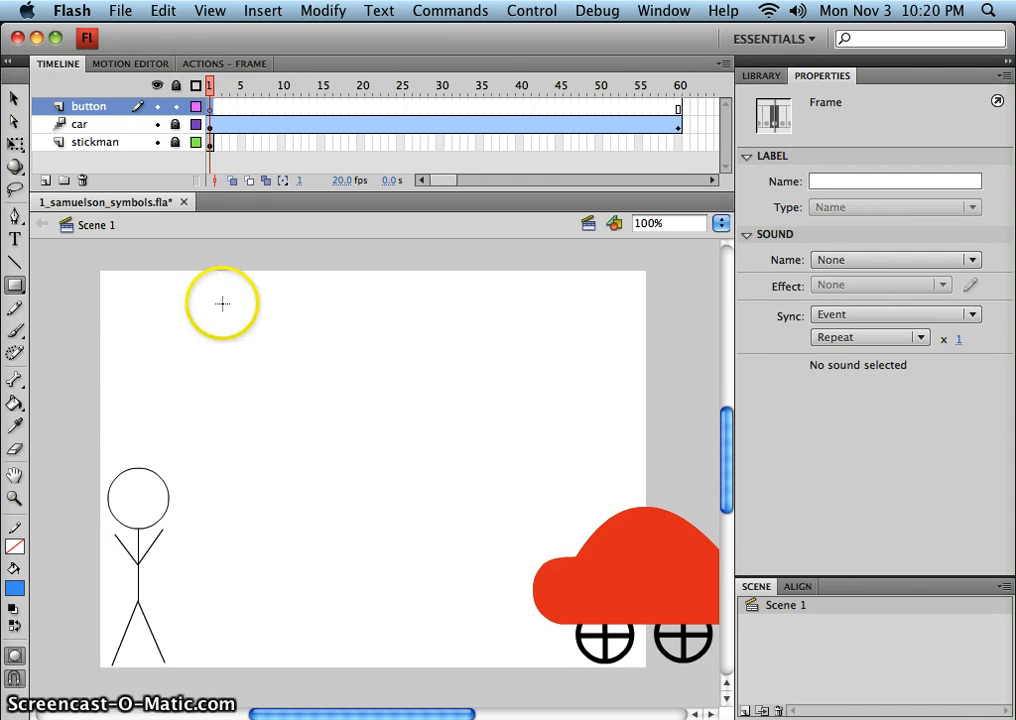
pyautogui.moveTo(133, 310); pyautogui.dragTo(153, 331)
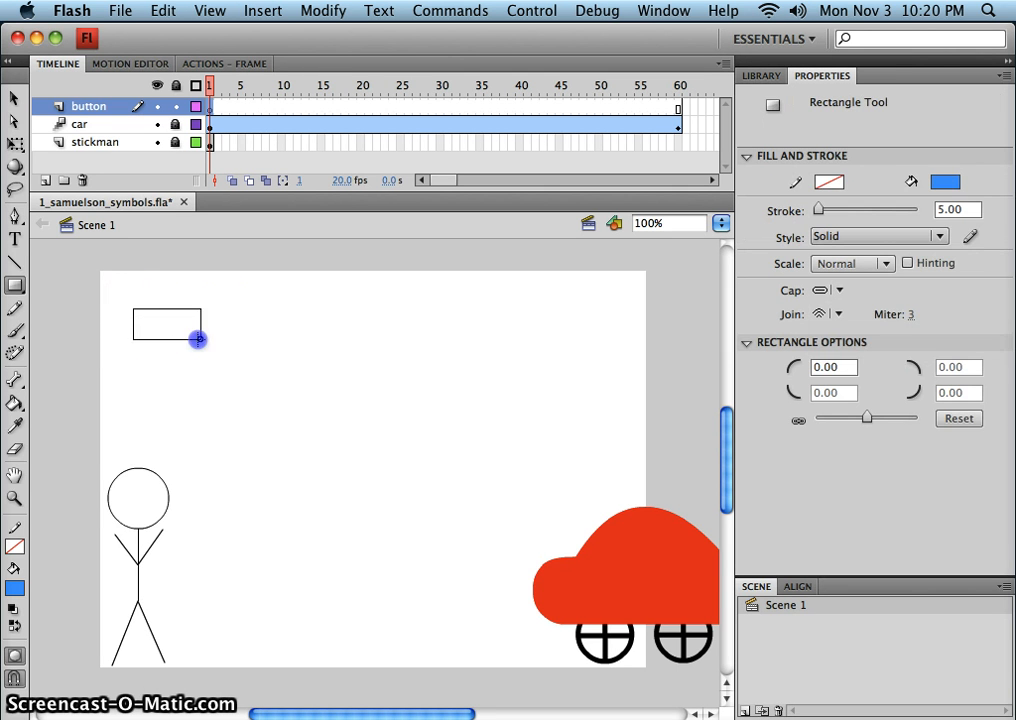
pyautogui.moveTo(246, 339); pyautogui.dragTo(247, 339)
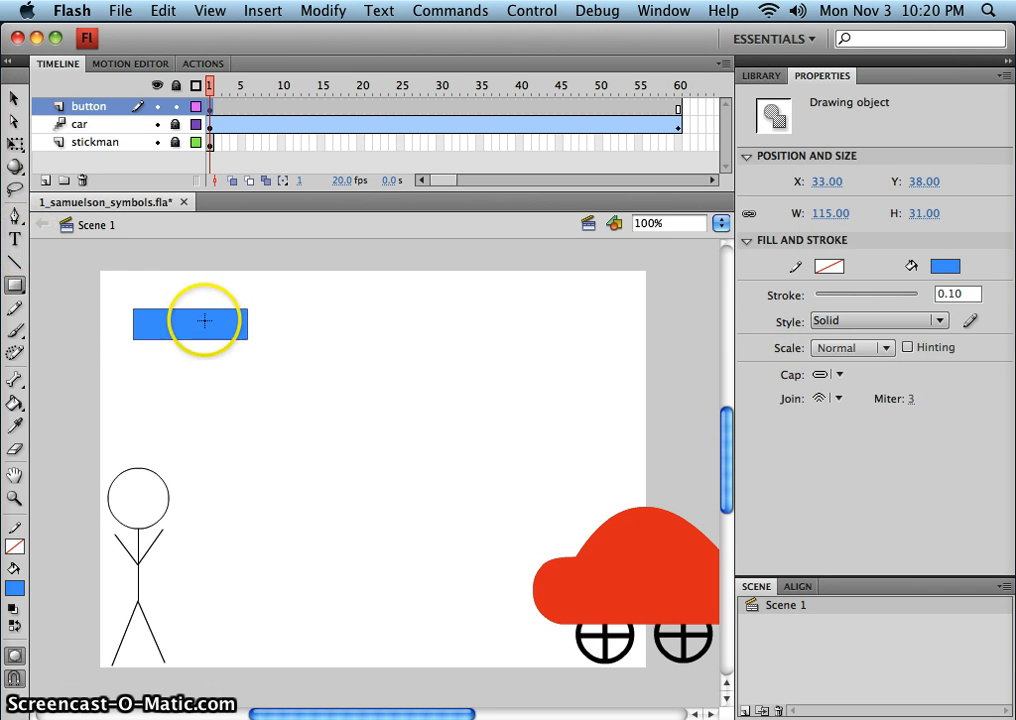
pyautogui.click(14, 98)
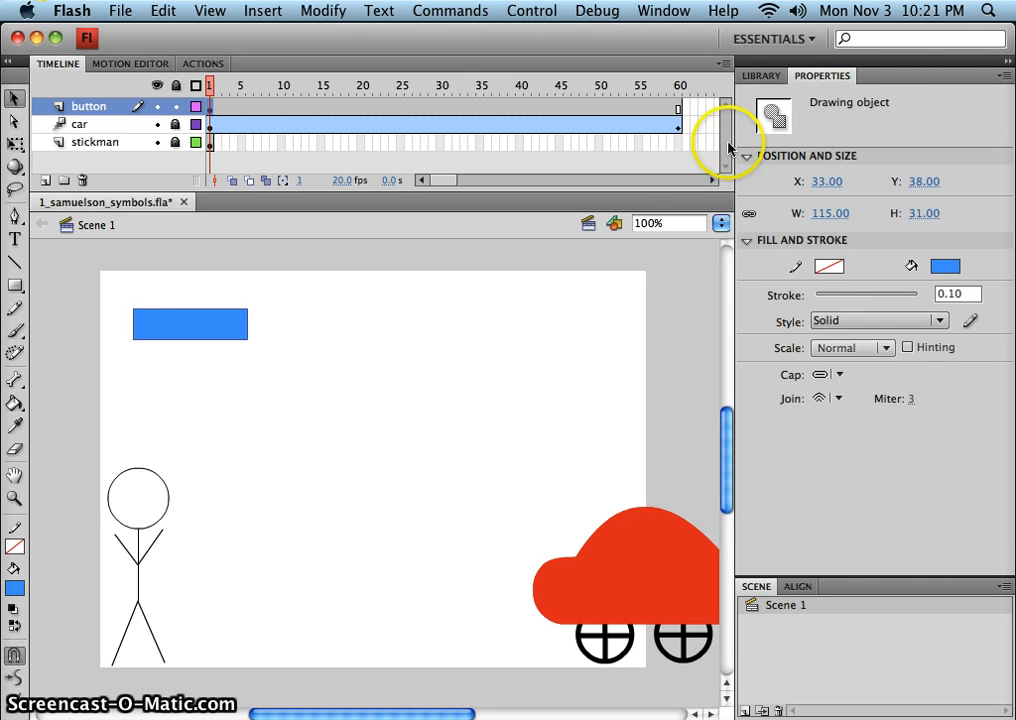
# Add the static text "SFMS" in yellow on top of the blue rectangle.
pyautogui.click(15, 239)
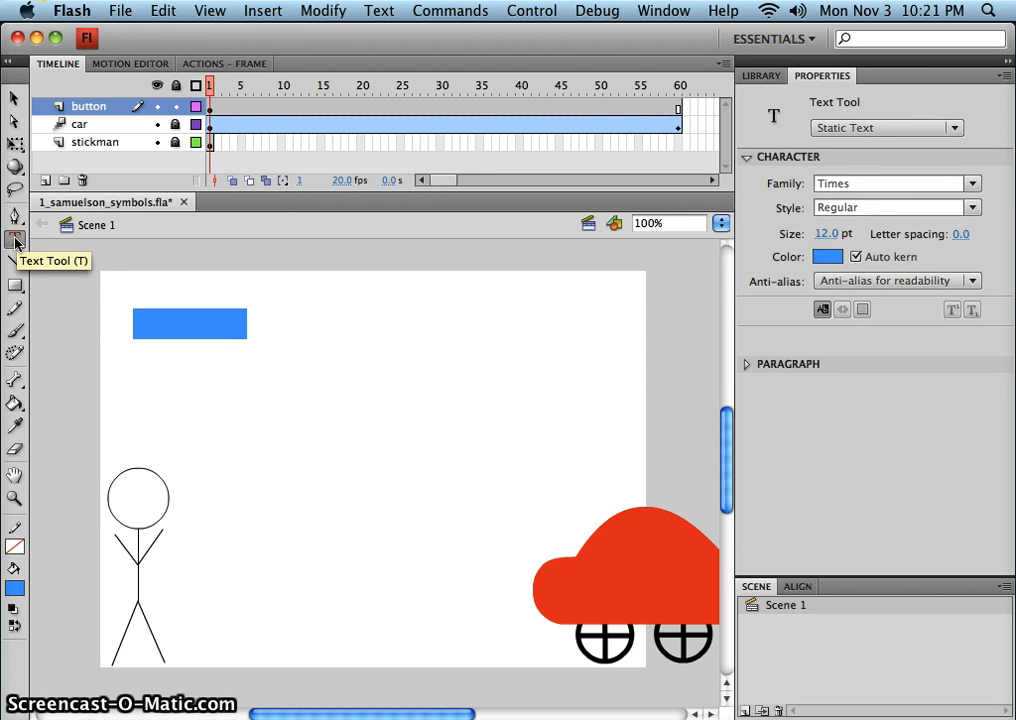
pyautogui.click(15, 588)
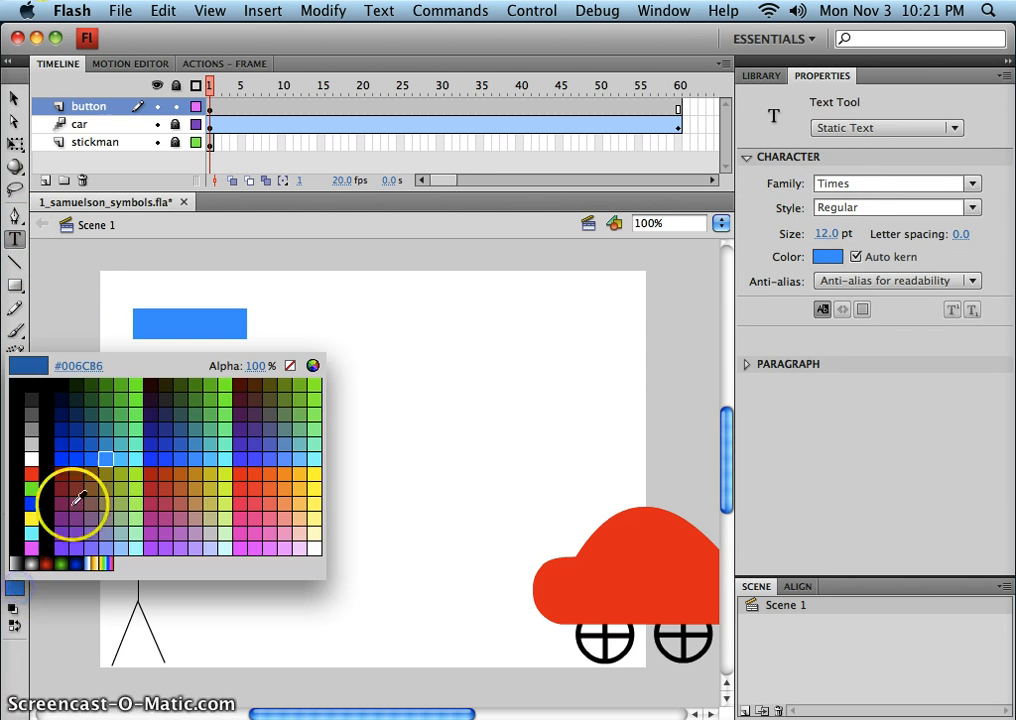
pyautogui.click(314, 472)
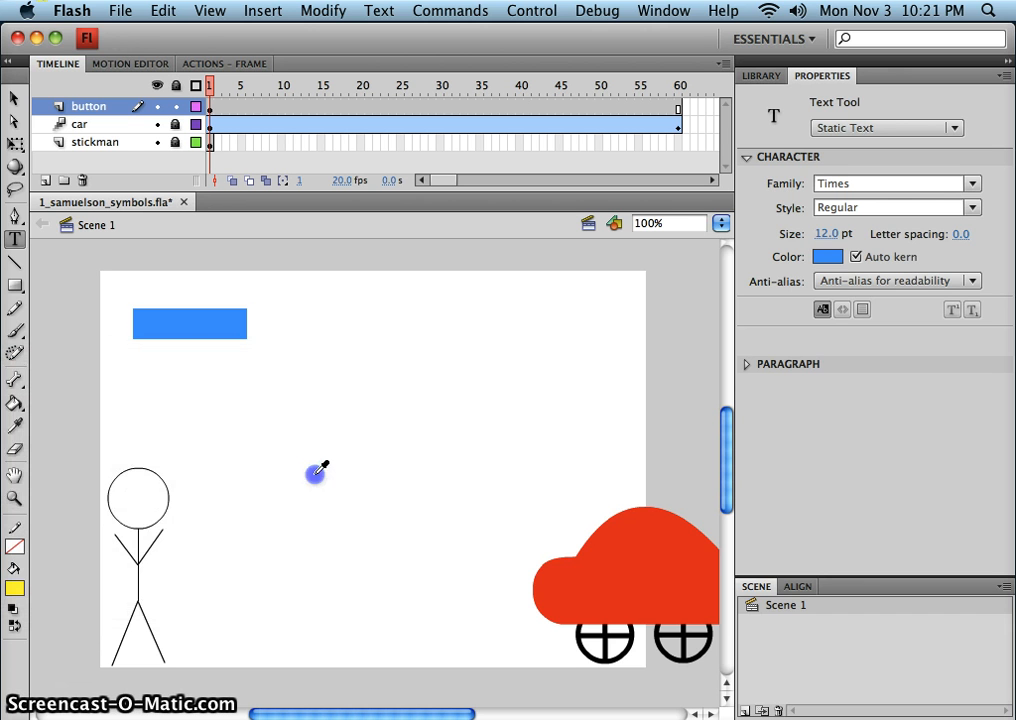
pyautogui.click(144, 323)
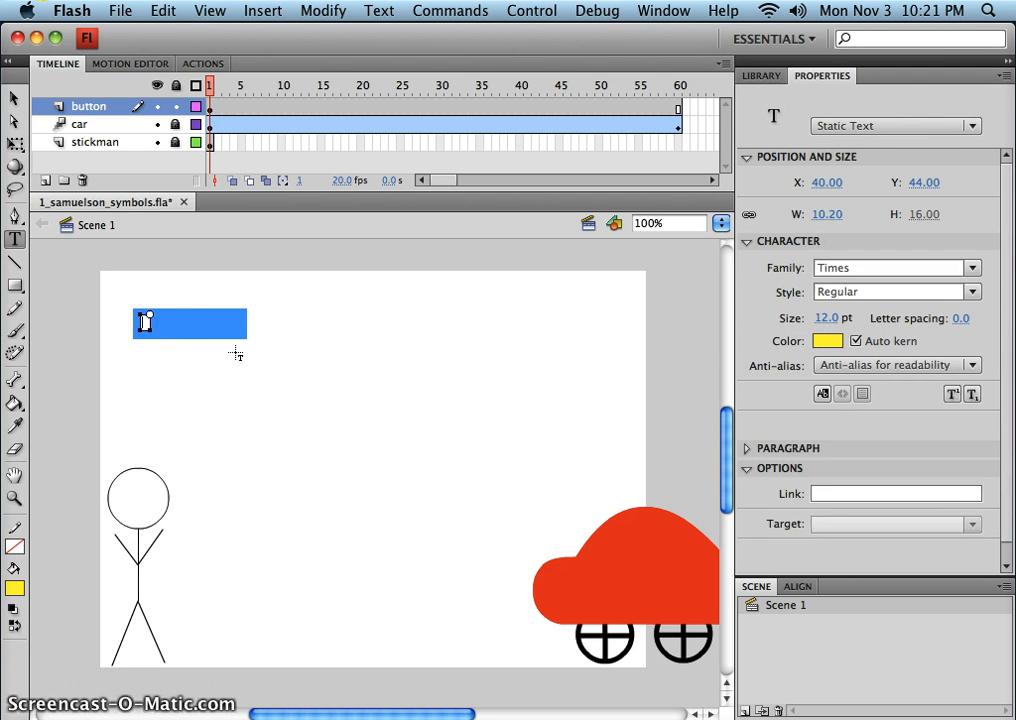
pyautogui.write('SFM')
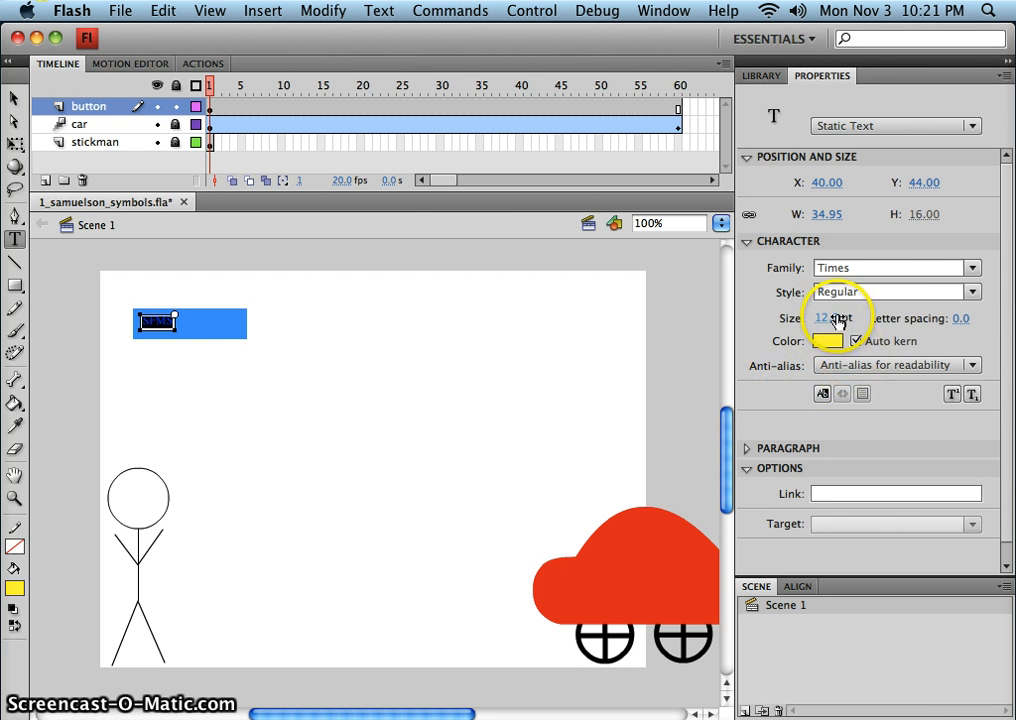
# Format the SFMS text in Stone Sans ITC TT at 23 pt.
pyautogui.click(973, 268)
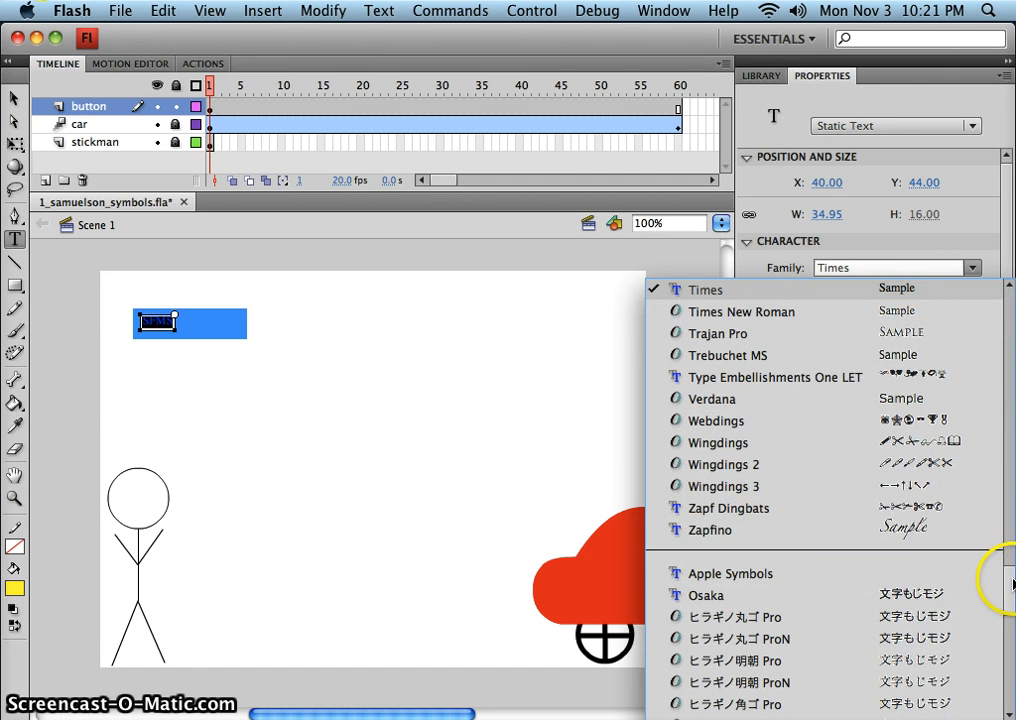
pyautogui.moveTo(1010, 582); pyautogui.dragTo(1010, 557)
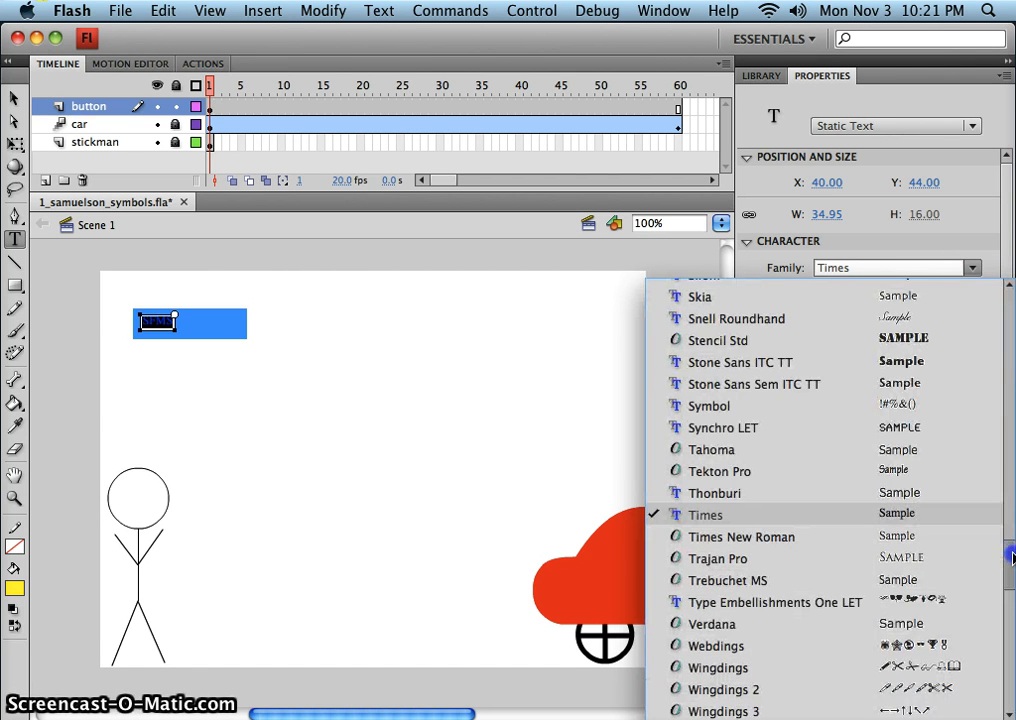
pyautogui.click(909, 362)
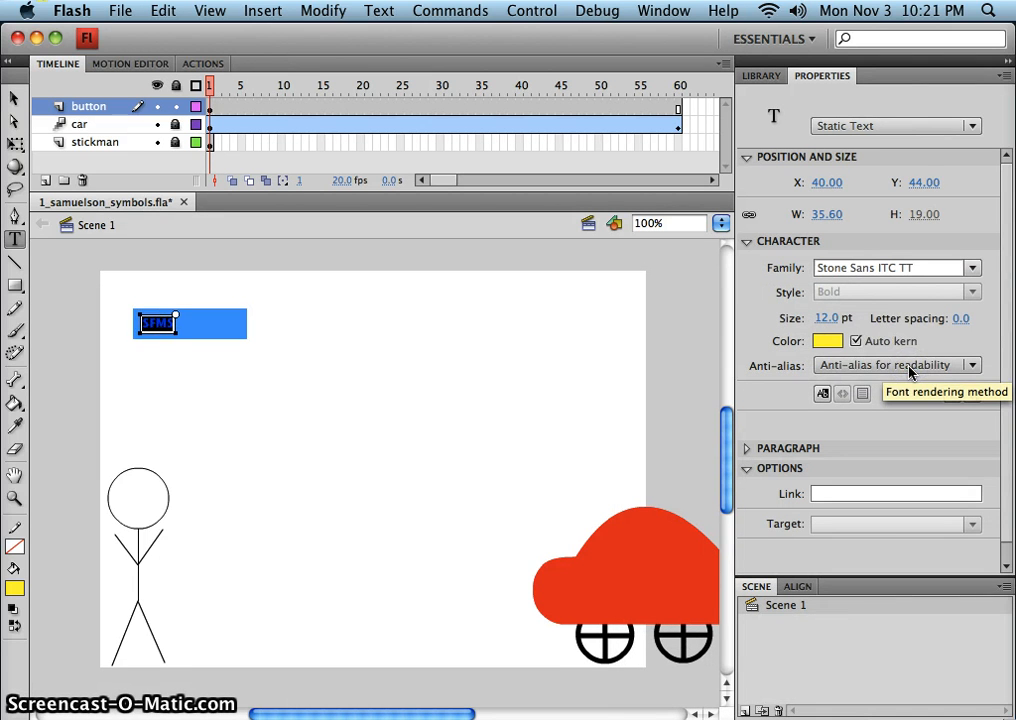
pyautogui.click(826, 318)
pyautogui.moveTo(831, 318); pyautogui.dragTo(840, 320)
pyautogui.click(105, 106)
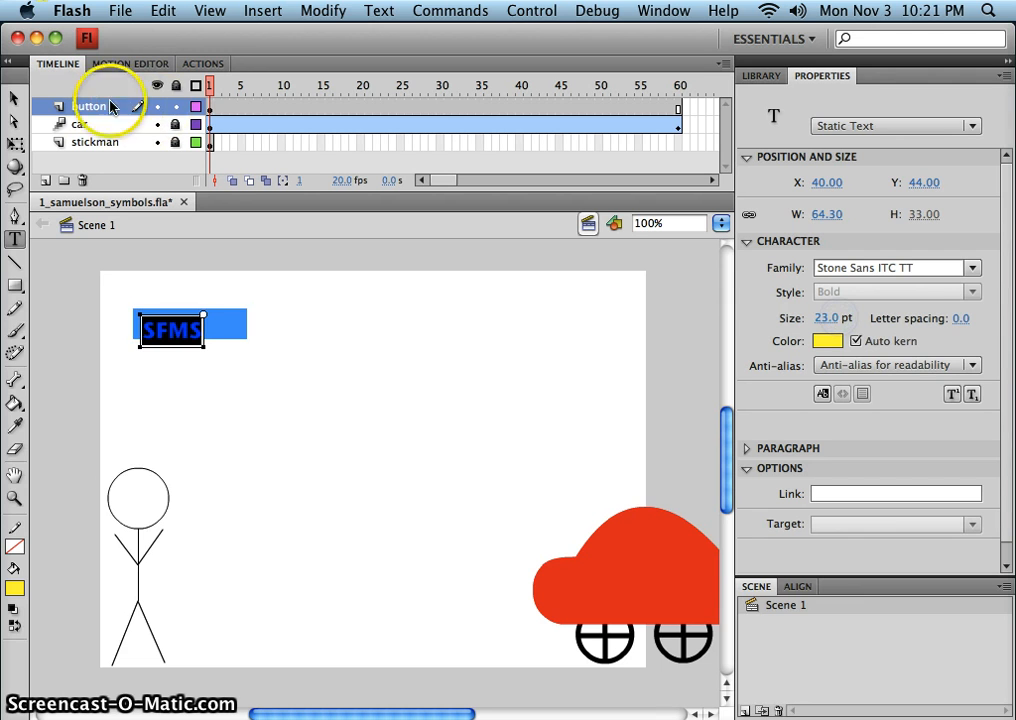
# Move the SFMS text to about X 57, Y 36 over the blue rectangle.
pyautogui.click(14, 98)
pyautogui.click(252, 294)
pyautogui.click(195, 332)
pyautogui.moveTo(195, 332); pyautogui.dragTo(211, 324)
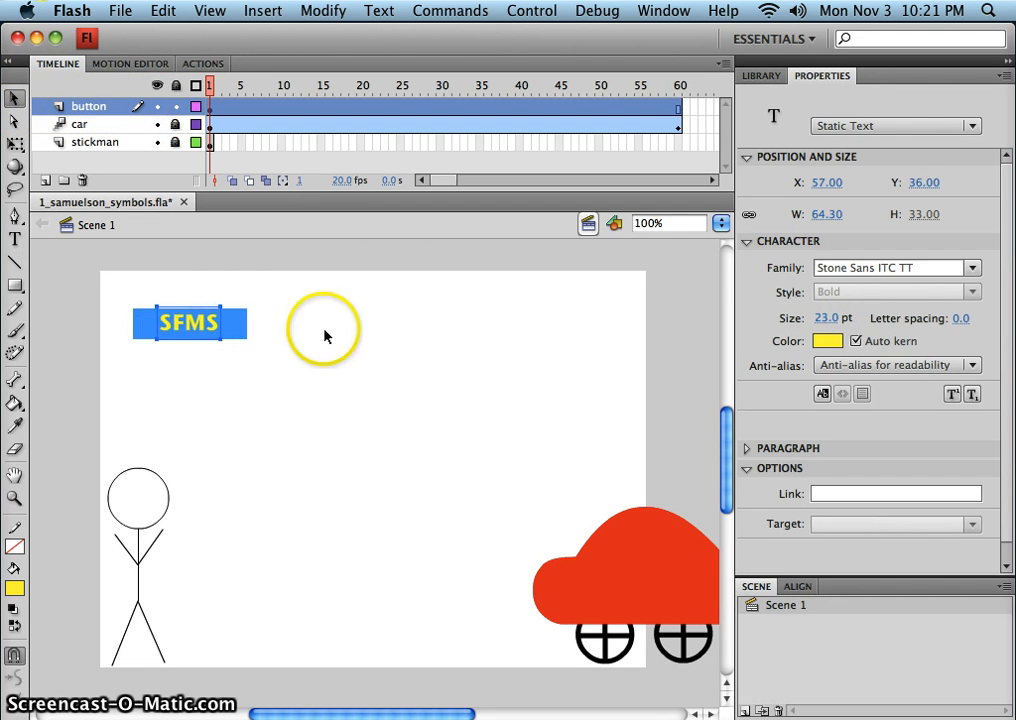
# Set the SFMS text's font size to 30 pt.
pyautogui.click(826, 318)
pyautogui.write('33')
pyautogui.press('Return')
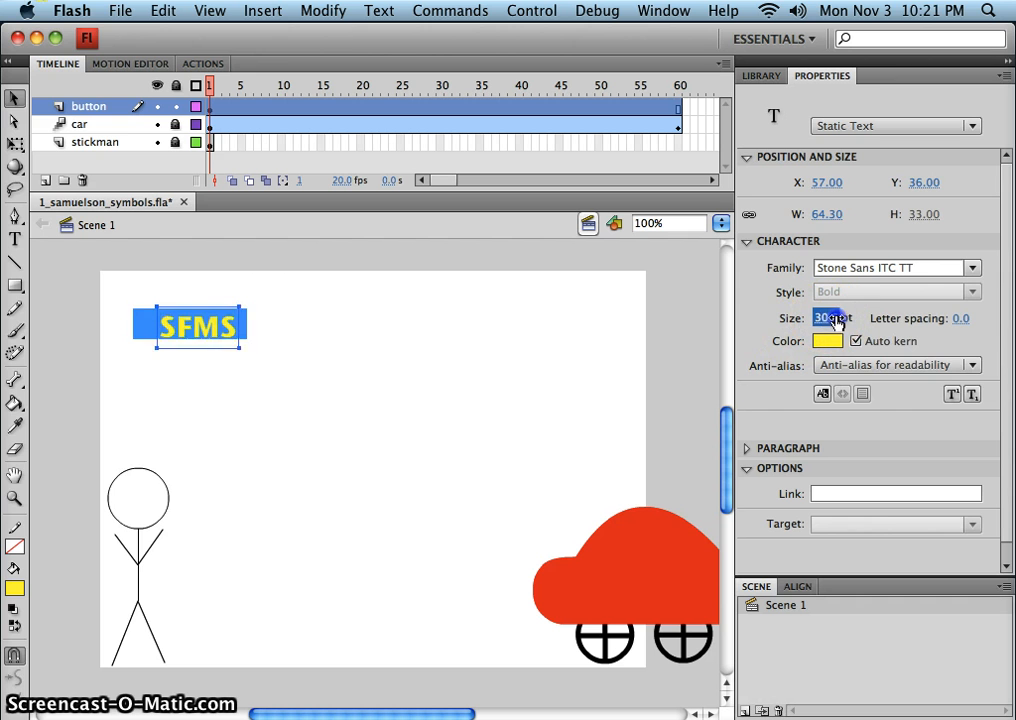
pyautogui.moveTo(837, 318); pyautogui.dragTo(828, 318)
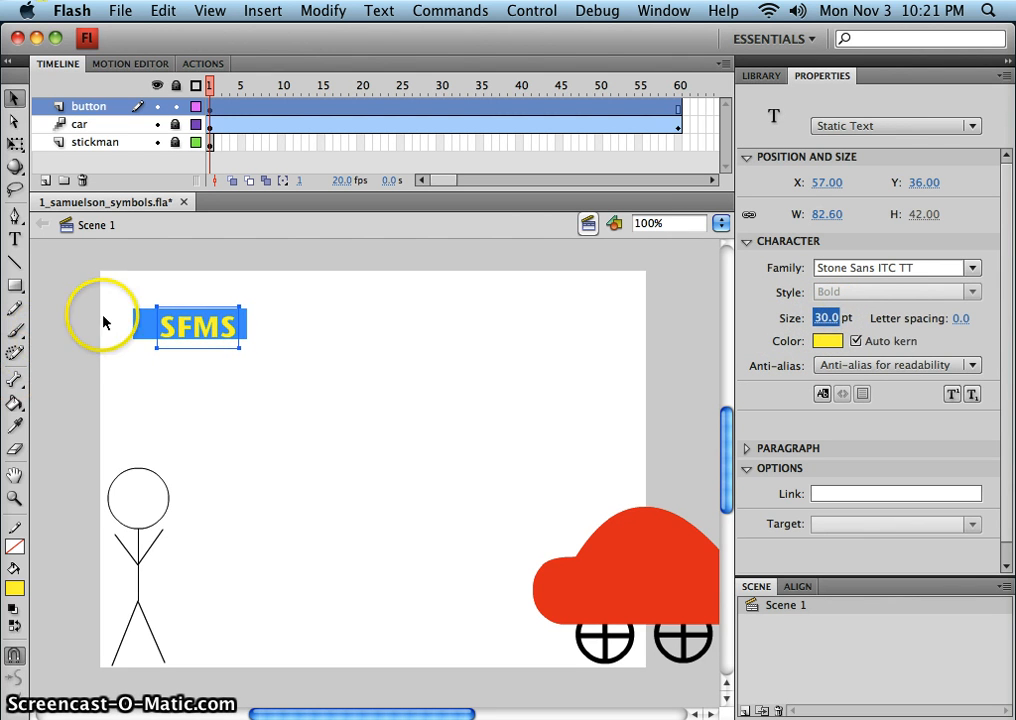
# Centre the blue rectangle and SFMS text horizontally and vertically on the stage, and move both together to about X 16.5, Y 18.
pyautogui.moveTo(91, 298); pyautogui.dragTo(272, 373)
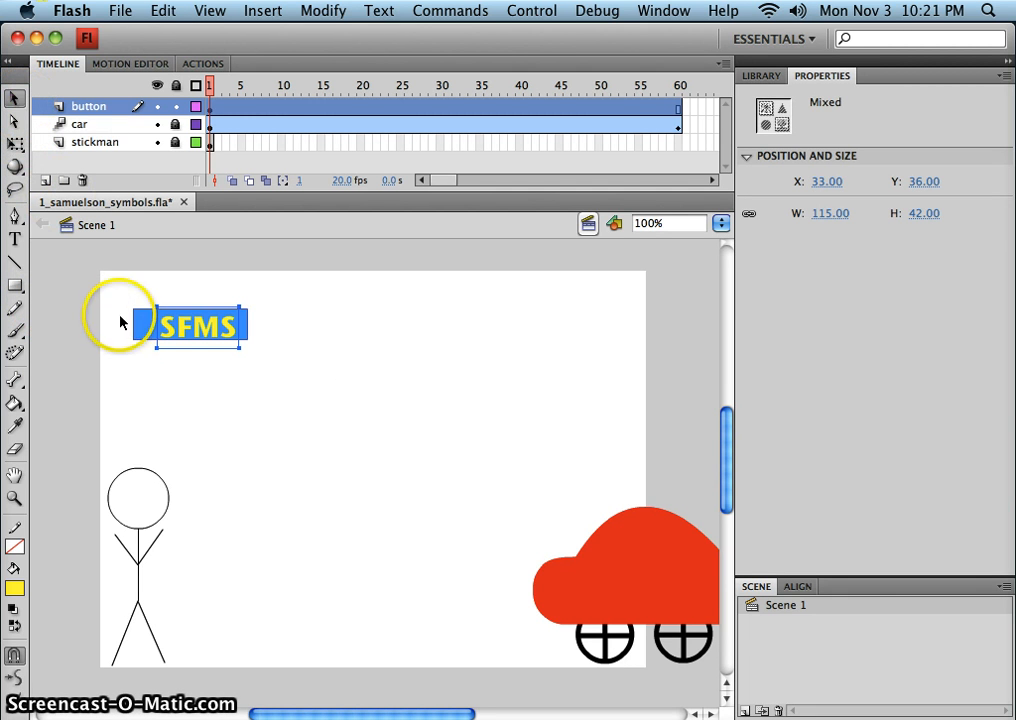
pyautogui.moveTo(121, 297); pyautogui.dragTo(286, 359)
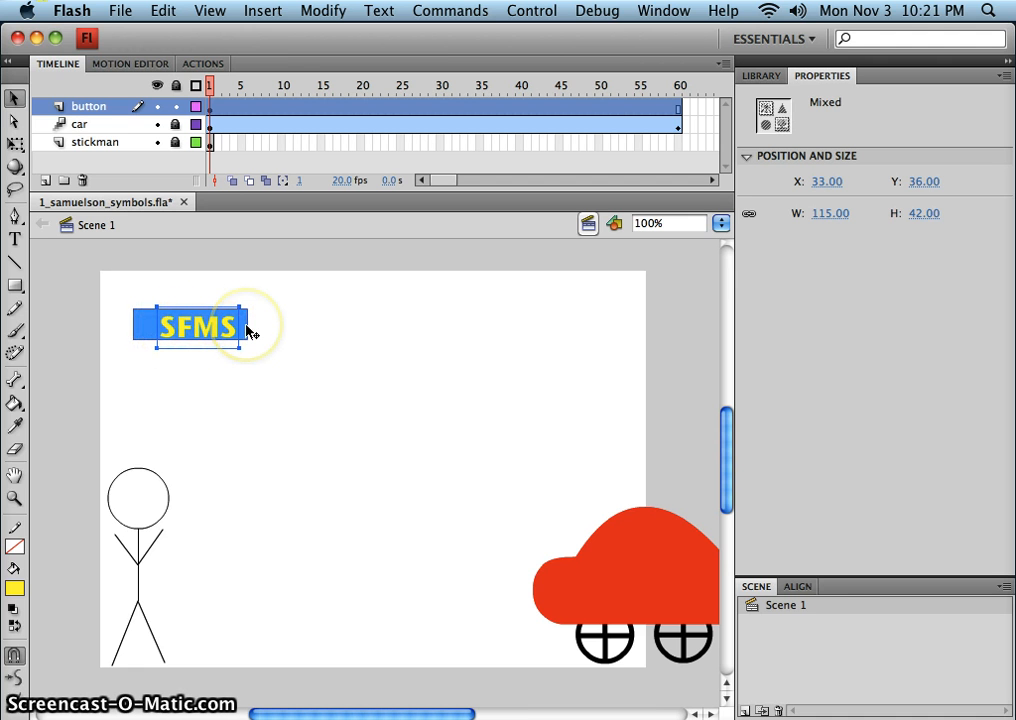
pyautogui.click(802, 588)
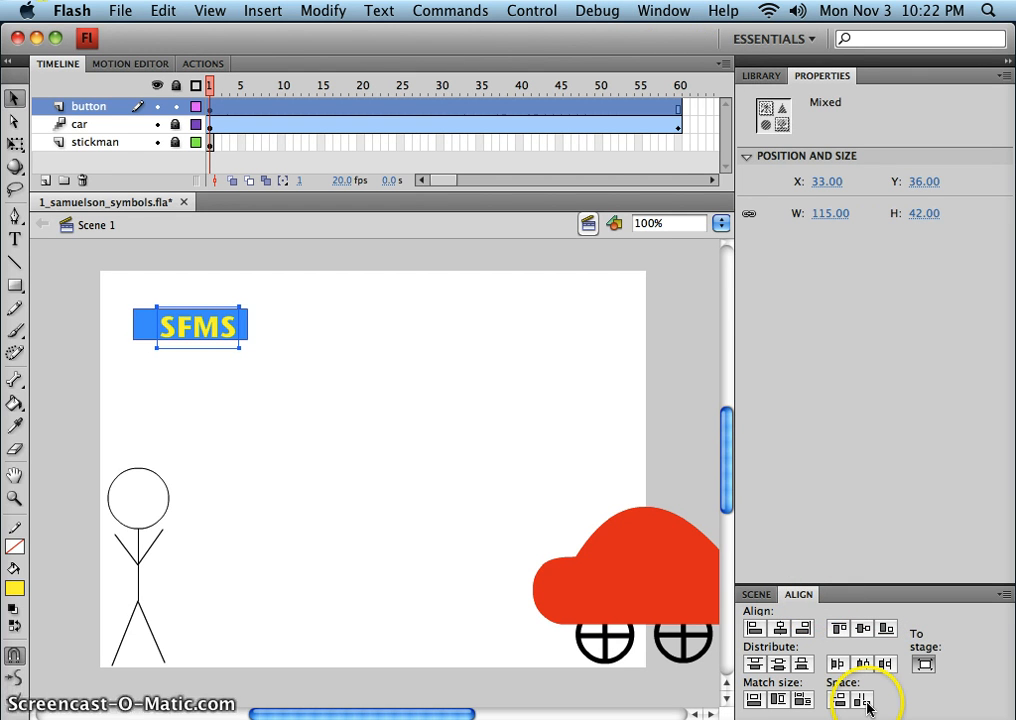
pyautogui.click(781, 630)
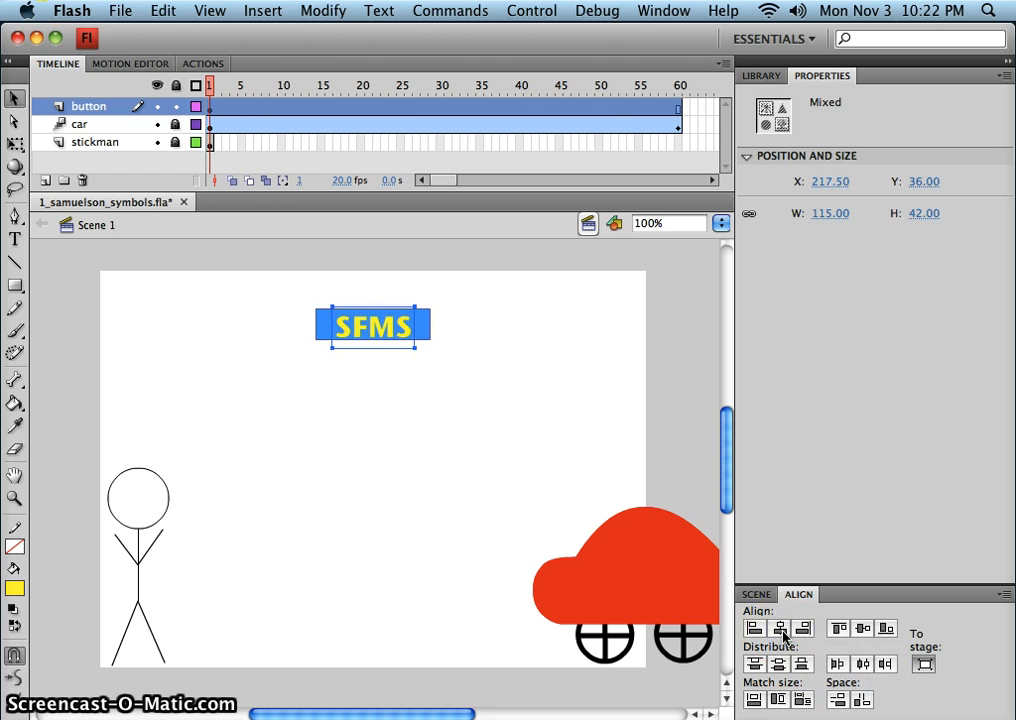
pyautogui.click(864, 629)
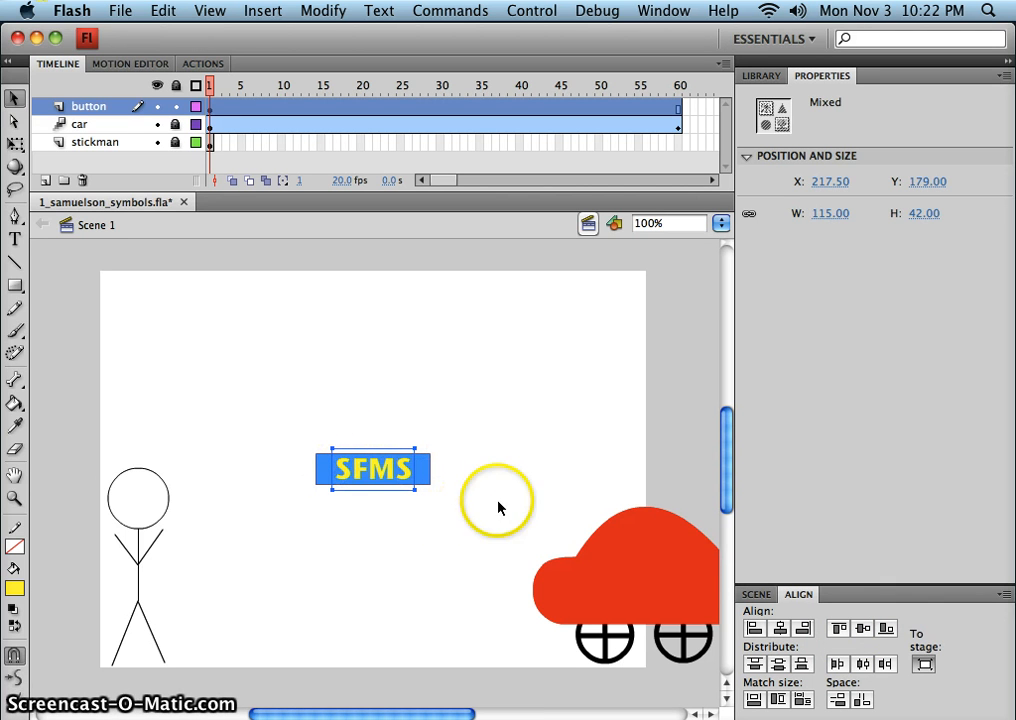
pyautogui.rightClick(427, 477)
pyautogui.moveTo(428, 380); pyautogui.dragTo(229, 320)
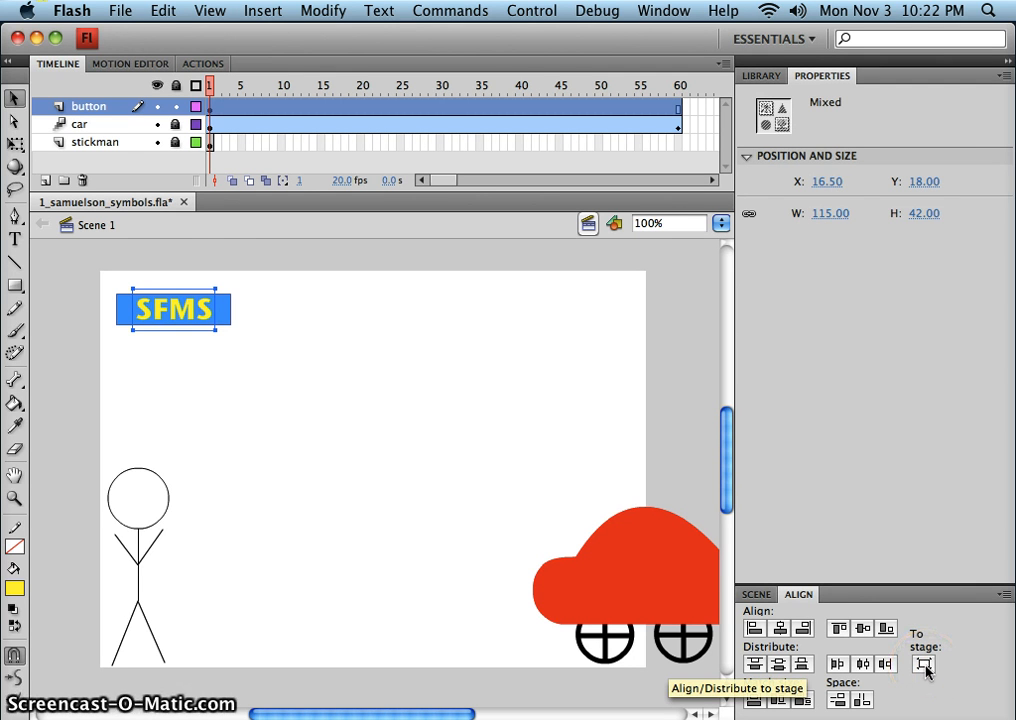
# Convert the rectangle and SFMS text together into a Button symbol named "sfms".
pyautogui.moveTo(98, 277); pyautogui.dragTo(253, 357)
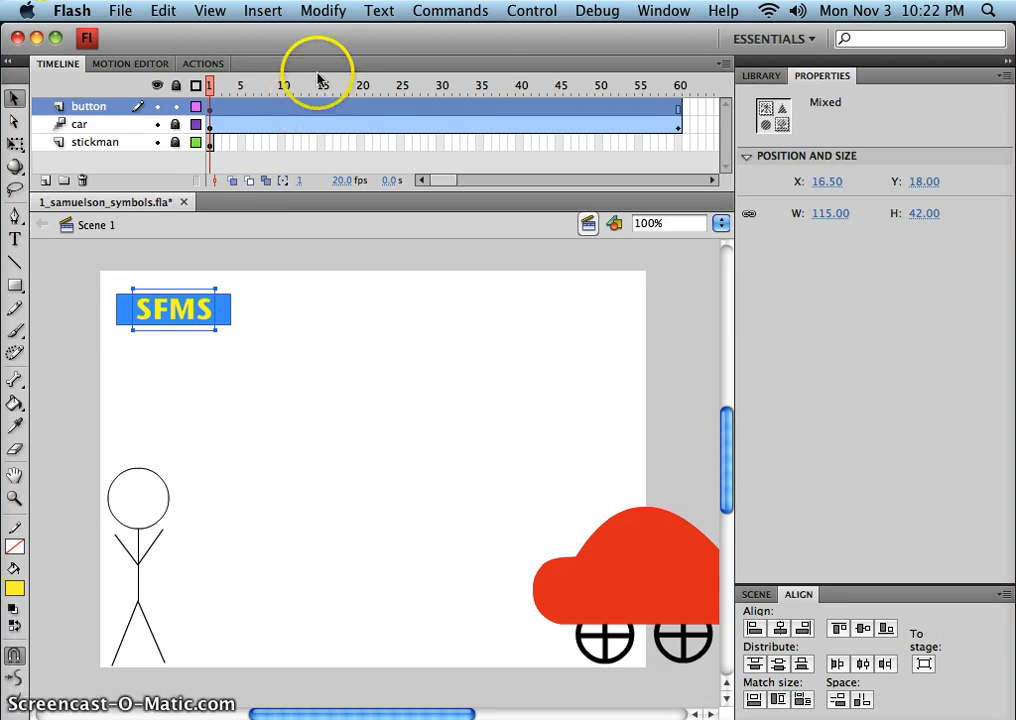
pyautogui.click(333, 12)
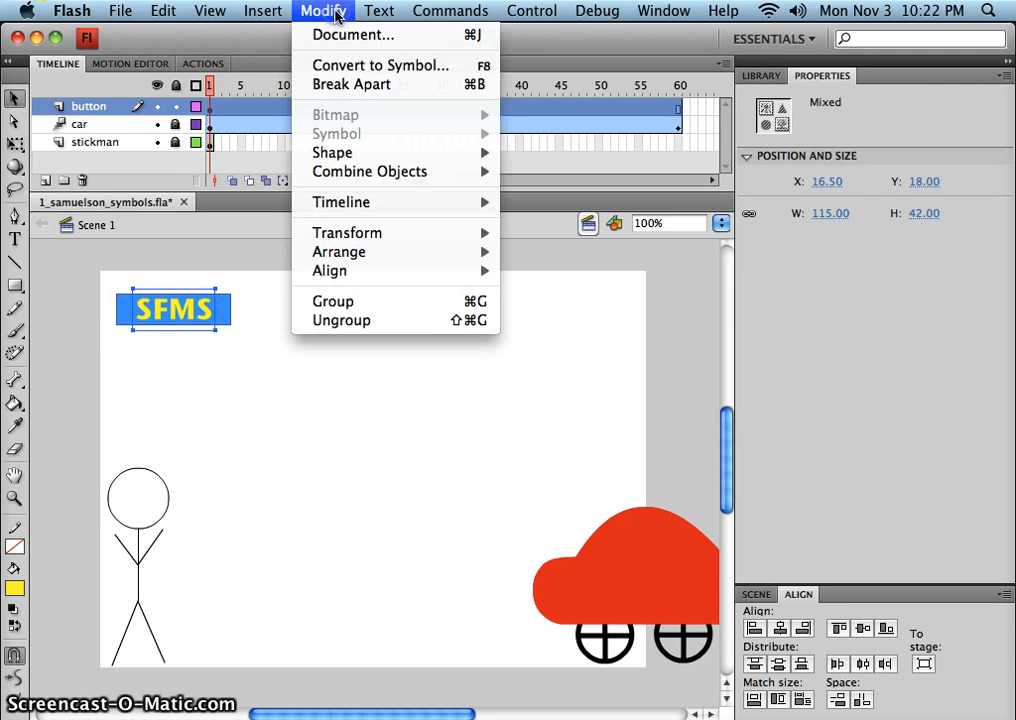
pyautogui.click(357, 66)
pyautogui.click(428, 164)
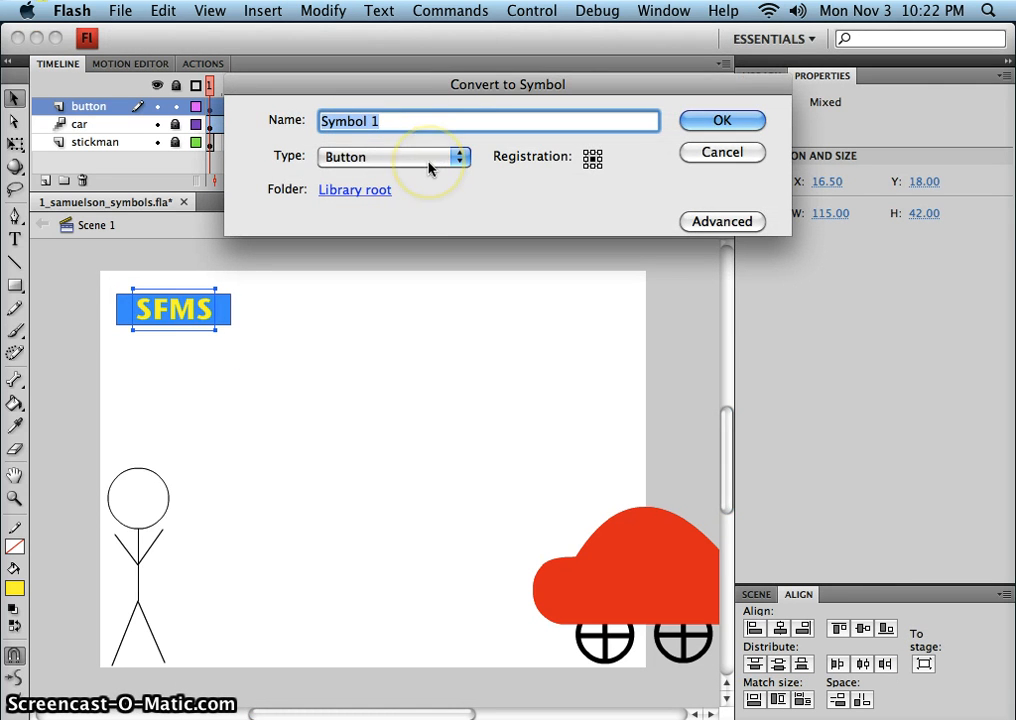
pyautogui.write('sfms')
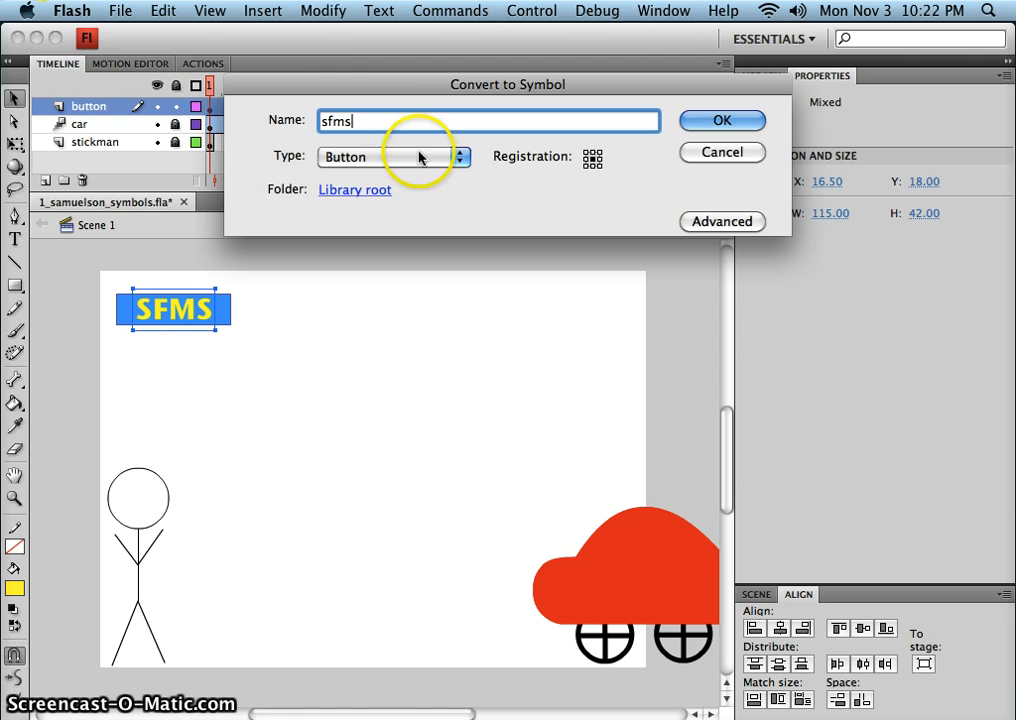
pyautogui.click(722, 120)
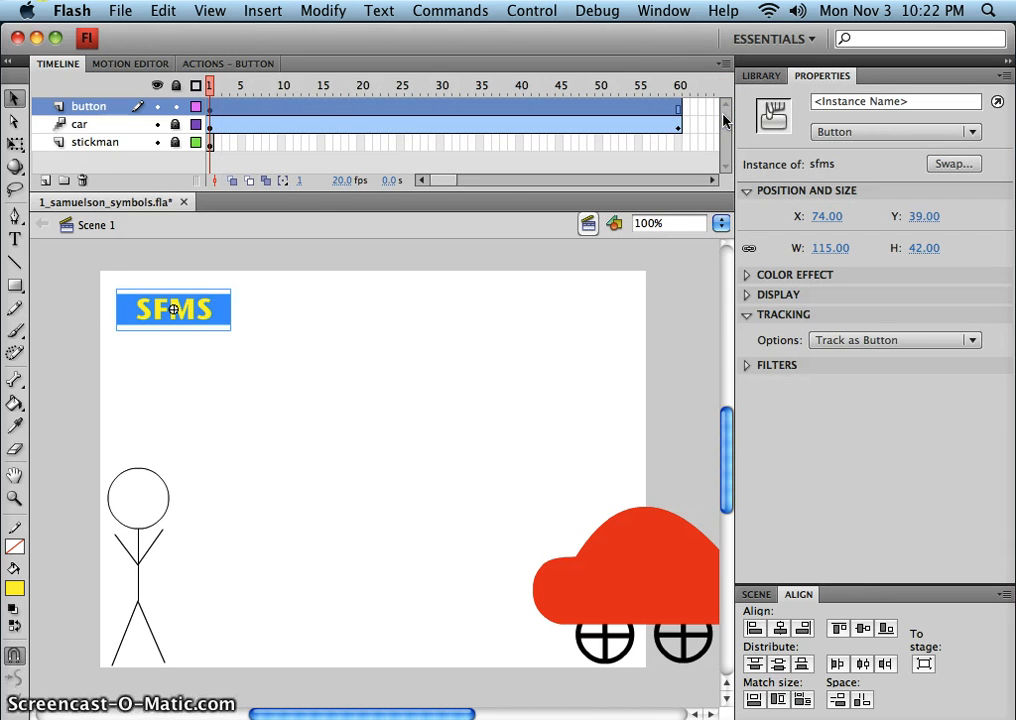
# Open the sfms button symbol for editing and insert a keyframe in its Over state.
pyautogui.doubleClick(196, 318)
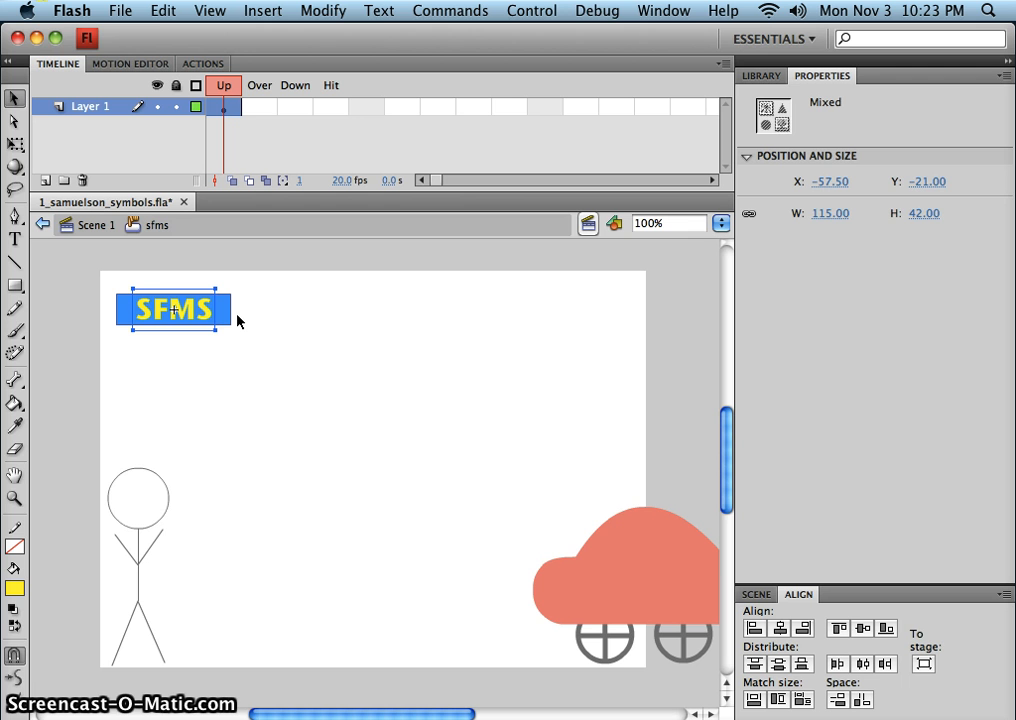
pyautogui.click(258, 107)
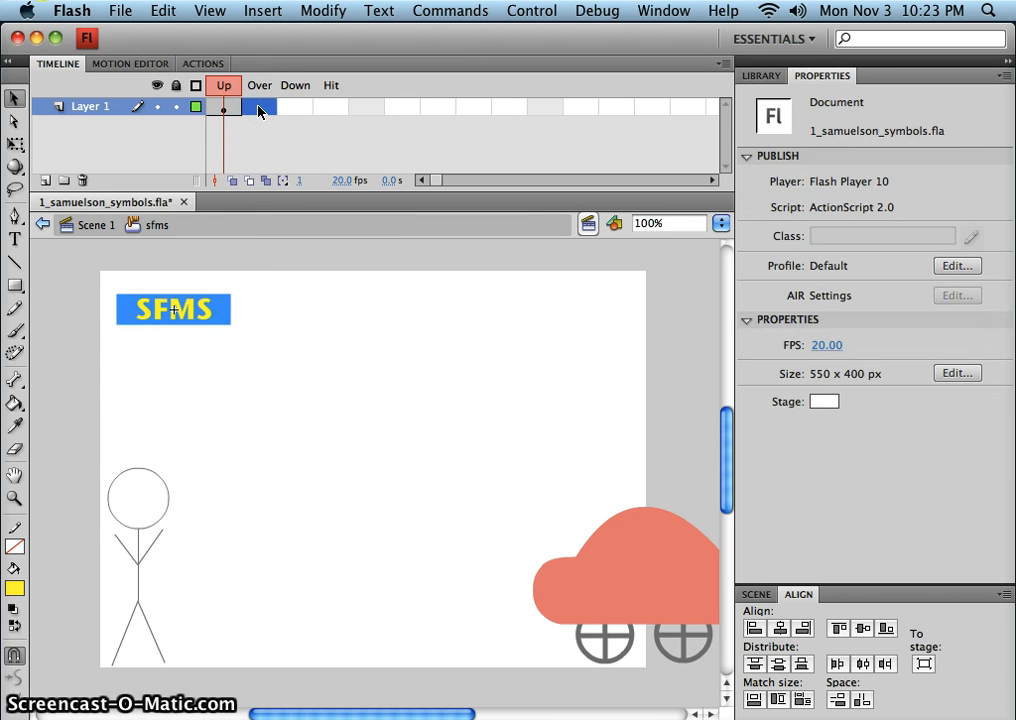
pyautogui.rightClick(258, 107)
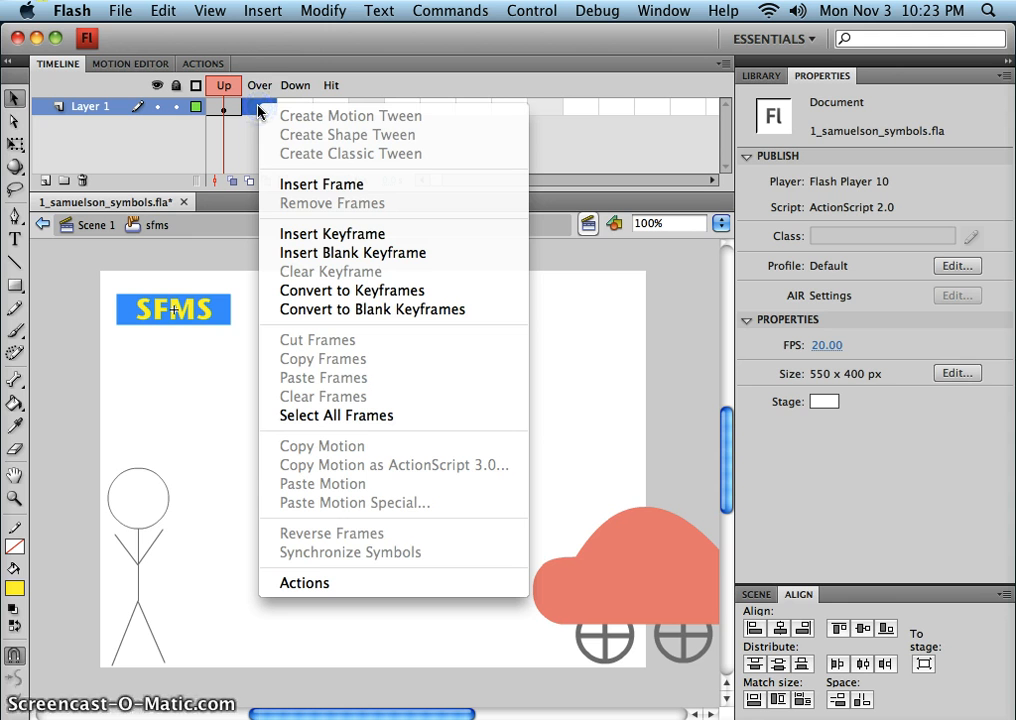
pyautogui.click(345, 234)
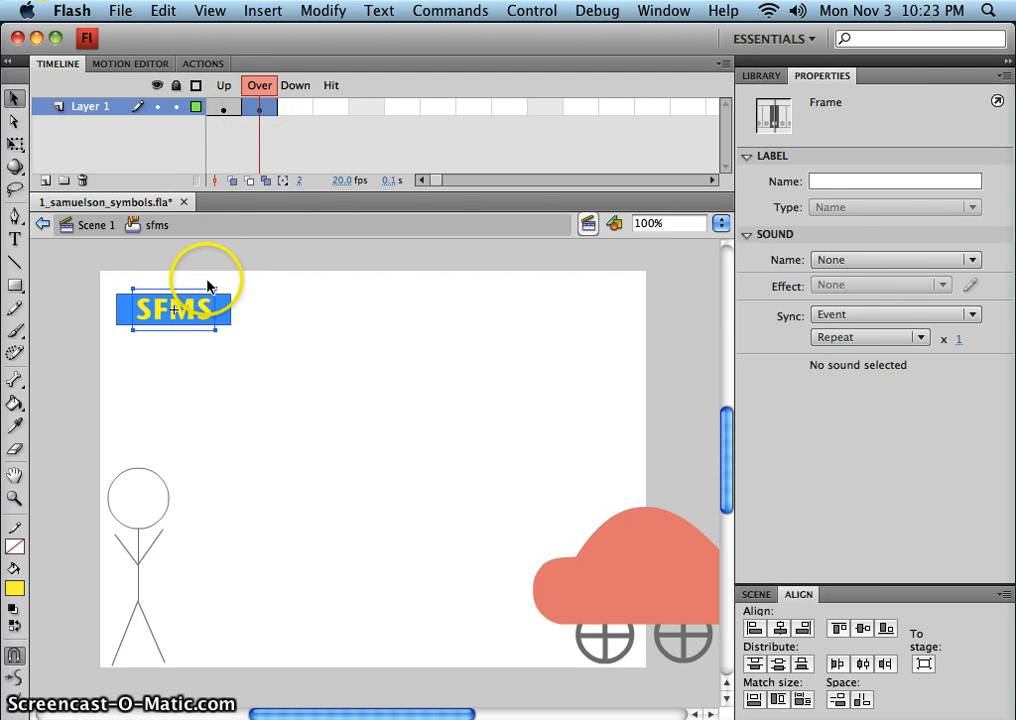
# Give the blue rectangle in the Over state a black solid stroke with a height of 1.
pyautogui.click(245, 323)
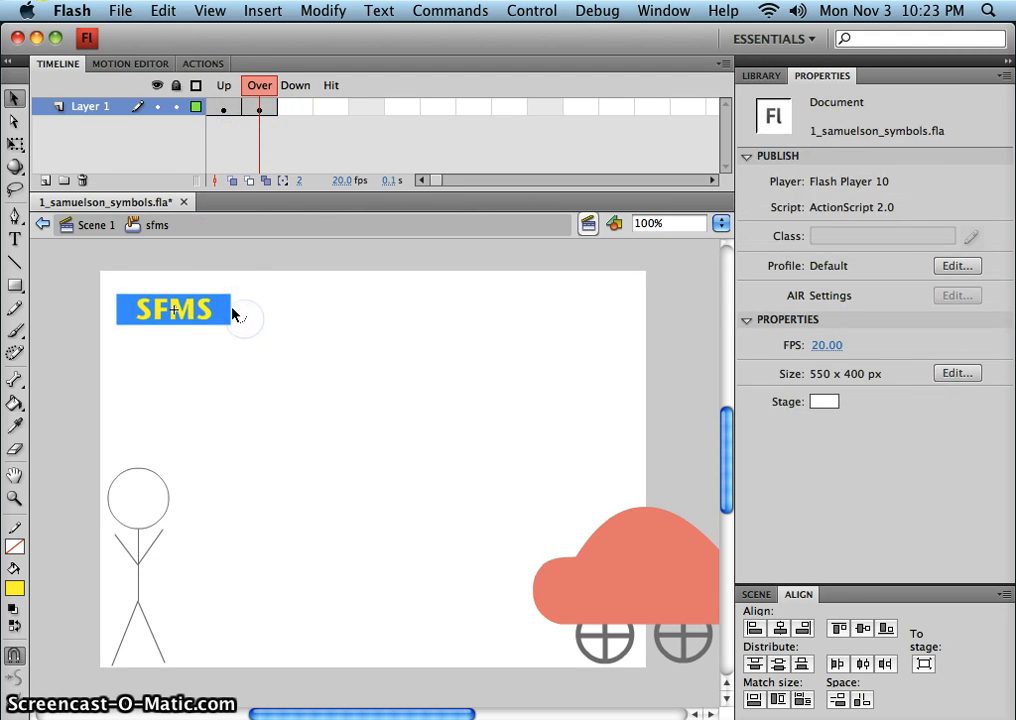
pyautogui.click(228, 314)
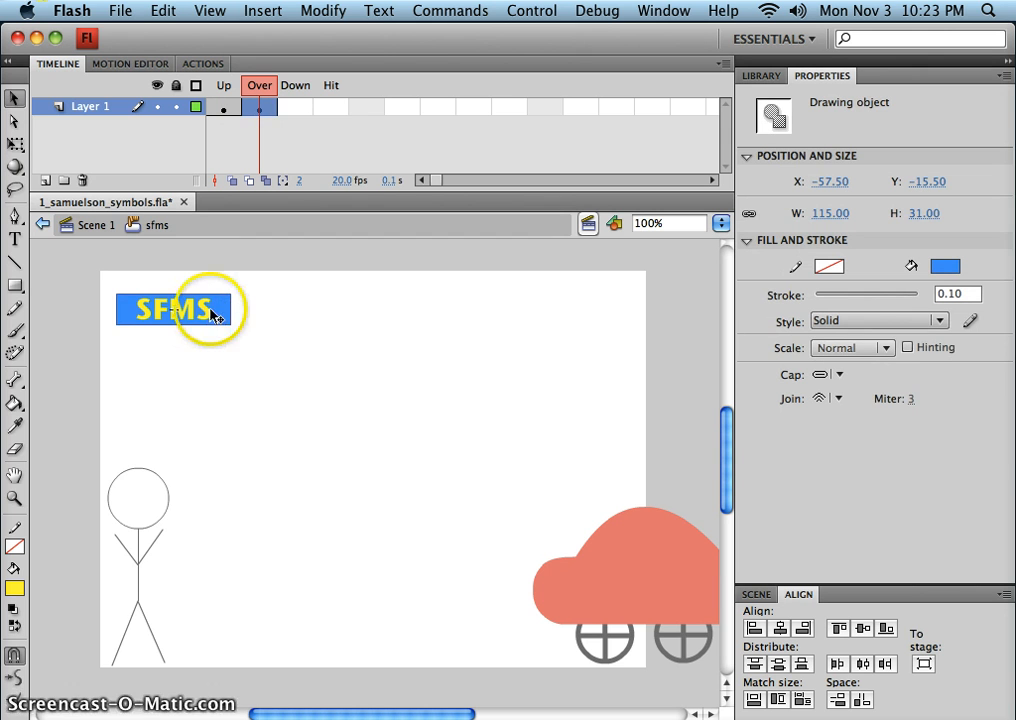
pyautogui.click(831, 266)
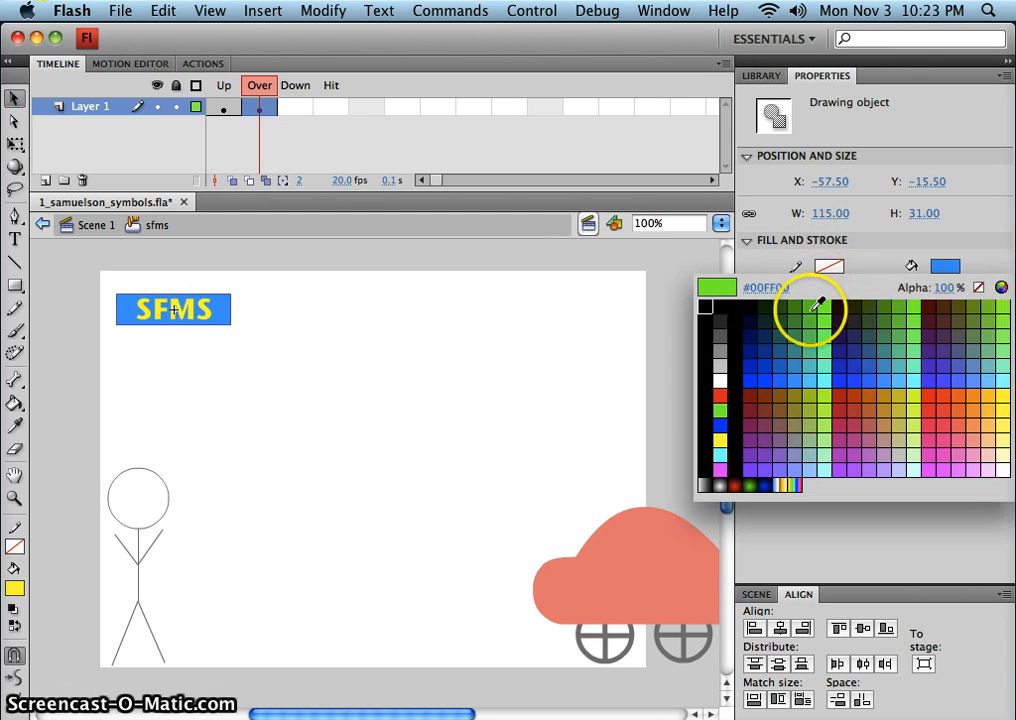
pyautogui.click(730, 305)
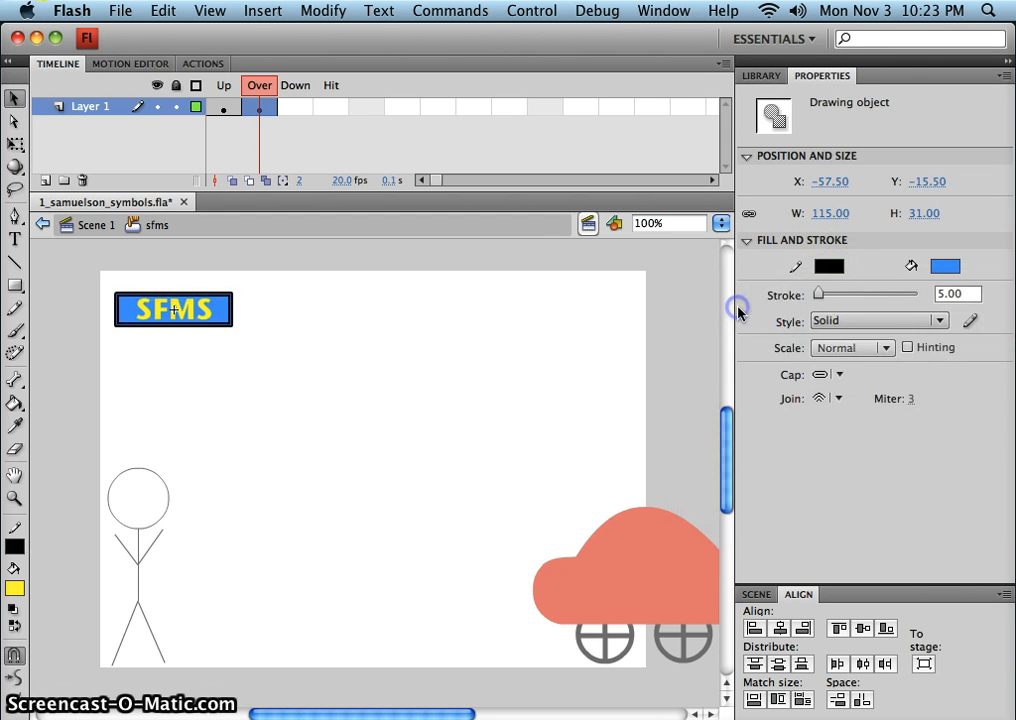
pyautogui.moveTo(818, 297); pyautogui.dragTo(816, 293)
pyautogui.click(968, 293)
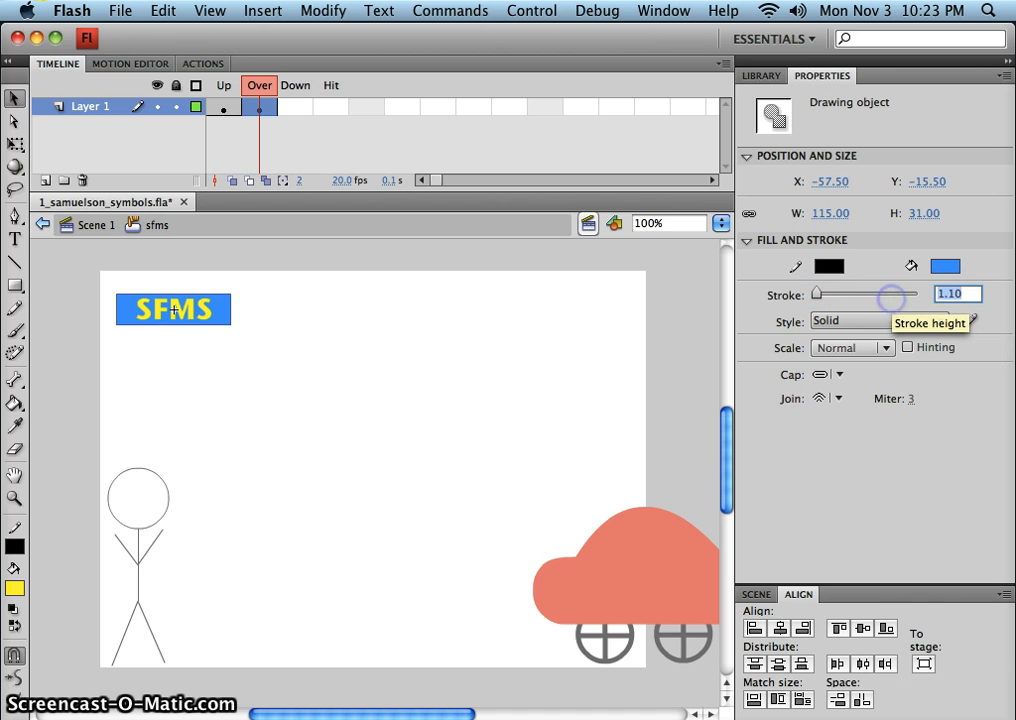
pyautogui.write('1')
pyautogui.press('Return')
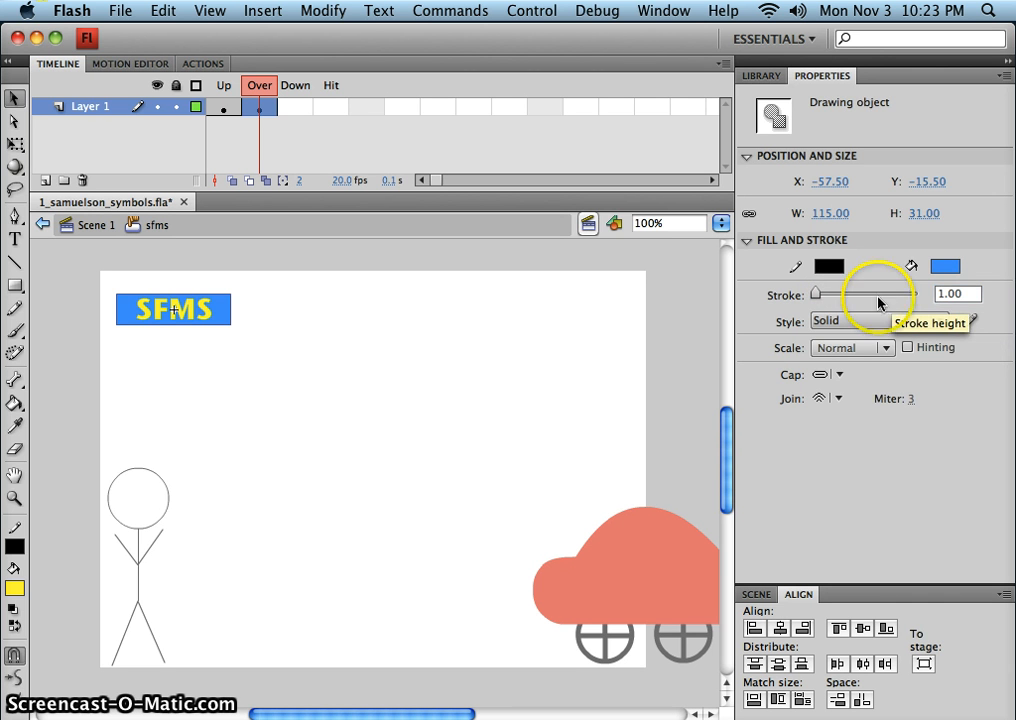
# Apply a Bevel filter to the SFMS text in the Over state.
pyautogui.click(183, 313)
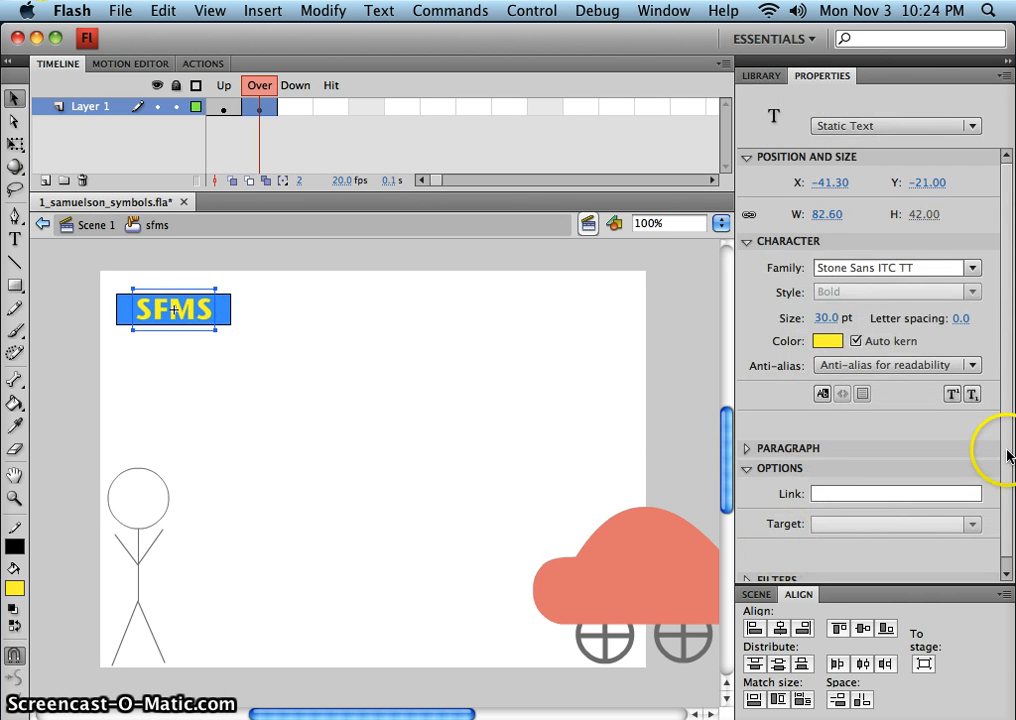
pyautogui.moveTo(1004, 450); pyautogui.dragTo(1006, 497)
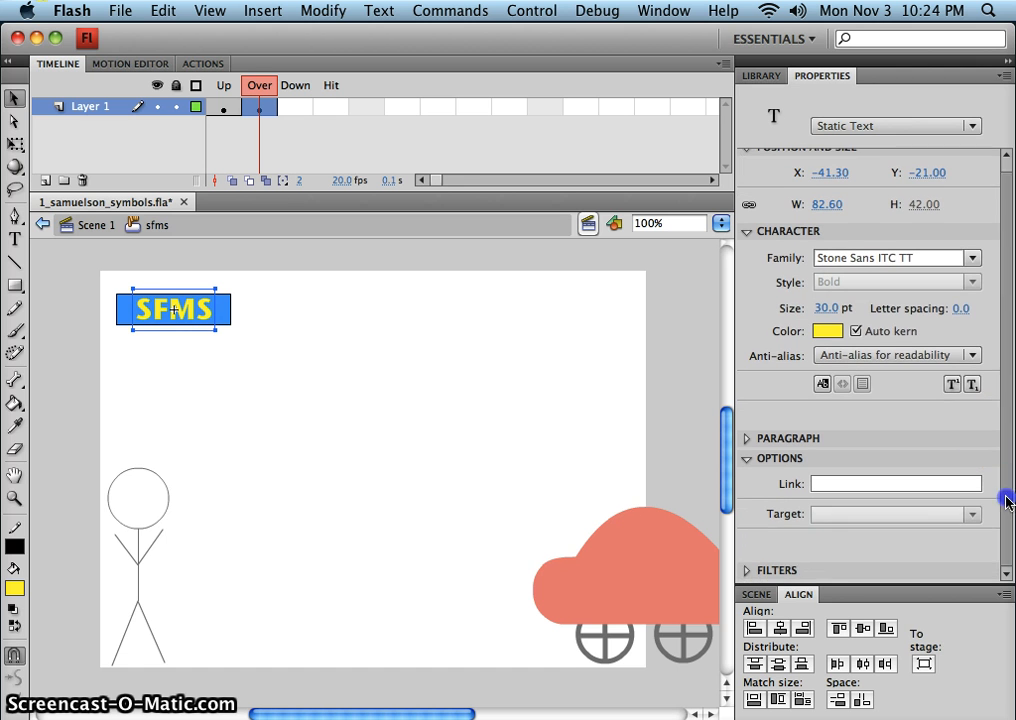
pyautogui.click(746, 571)
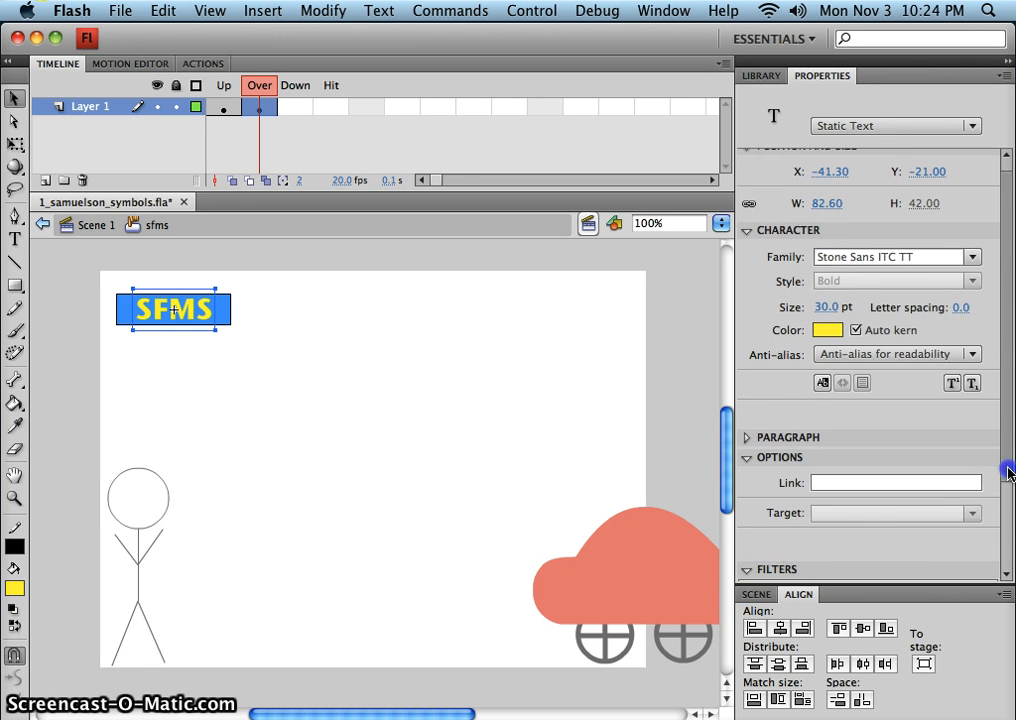
pyautogui.moveTo(1007, 470); pyautogui.dragTo(1007, 560)
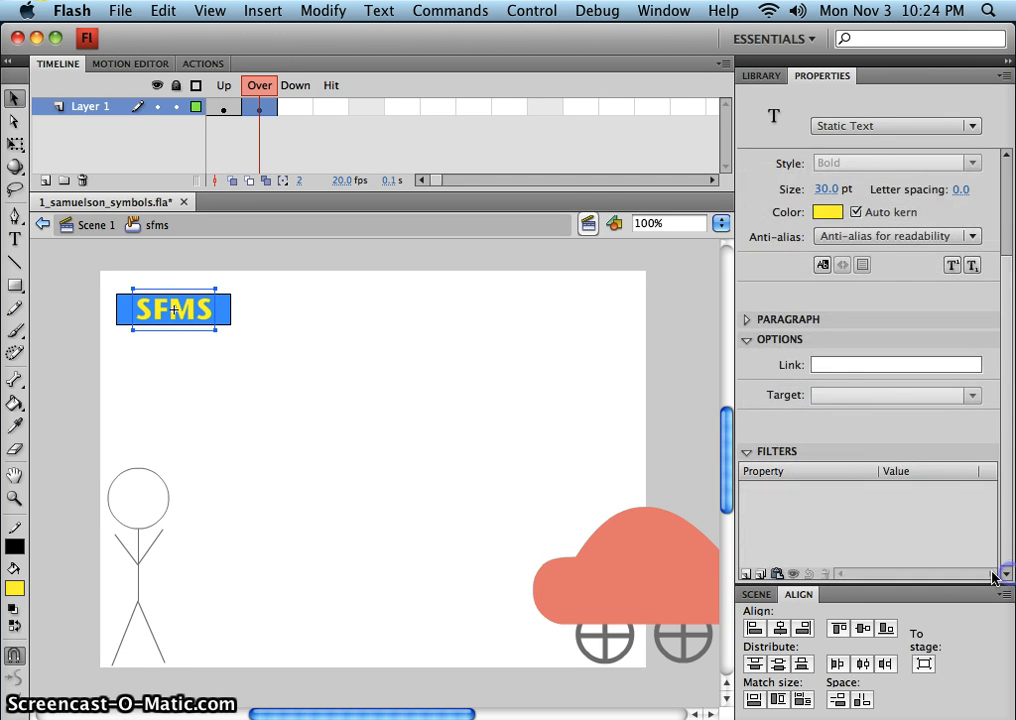
pyautogui.click(762, 577)
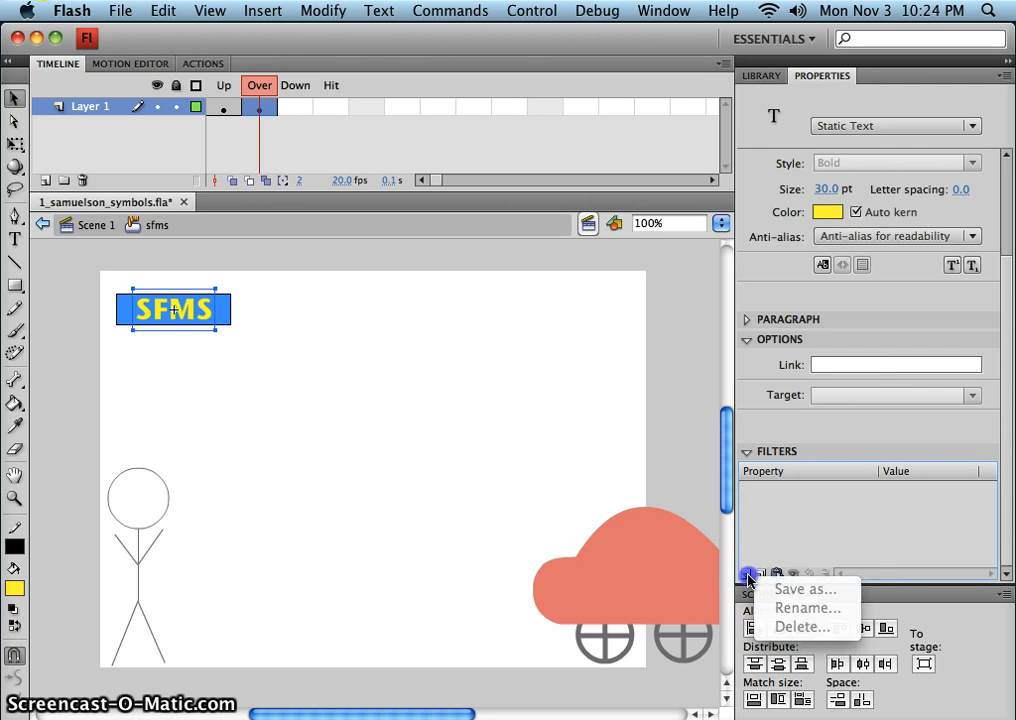
pyautogui.click(748, 578)
pyautogui.click(748, 577)
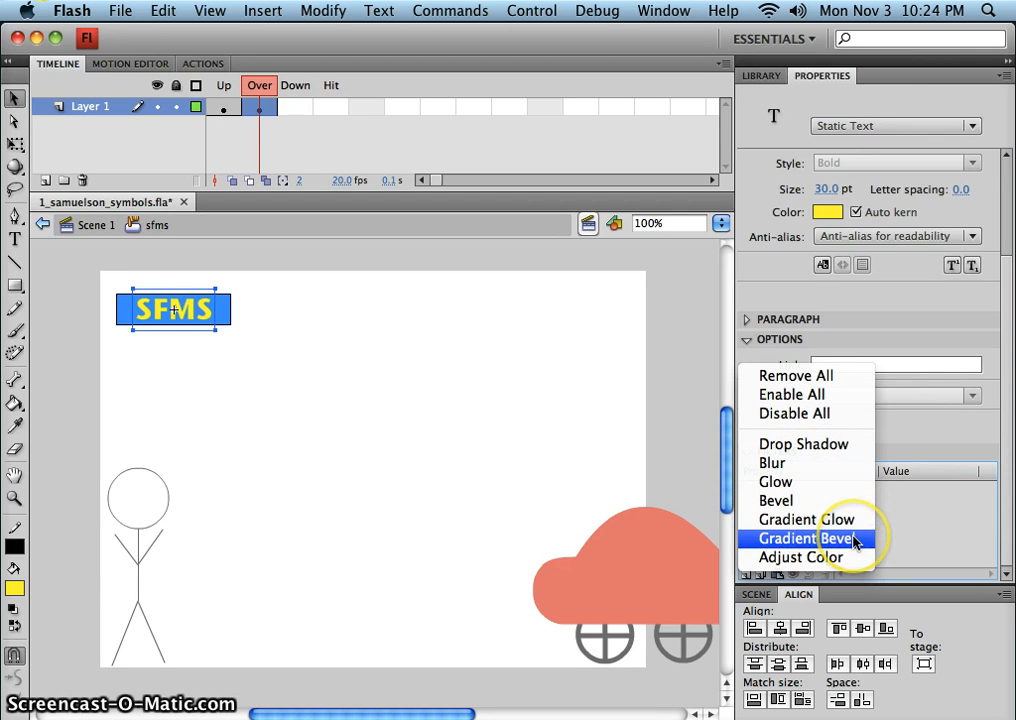
pyautogui.click(797, 501)
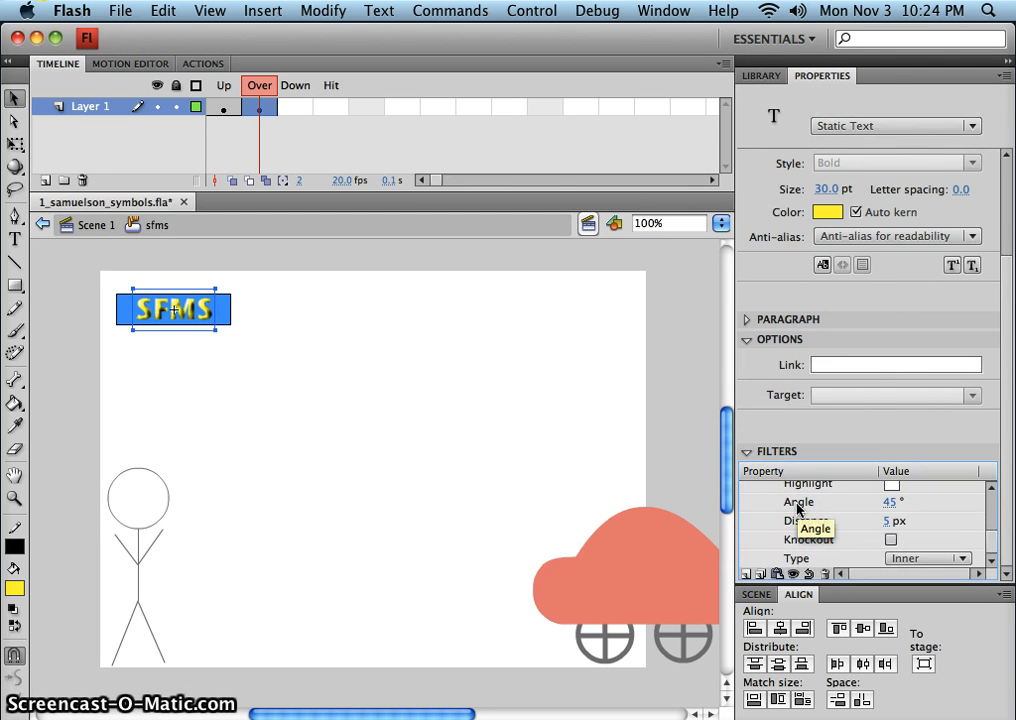
# Insert a keyframe in the button's Down state and select only the SFMS text in it.
pyautogui.click(295, 106)
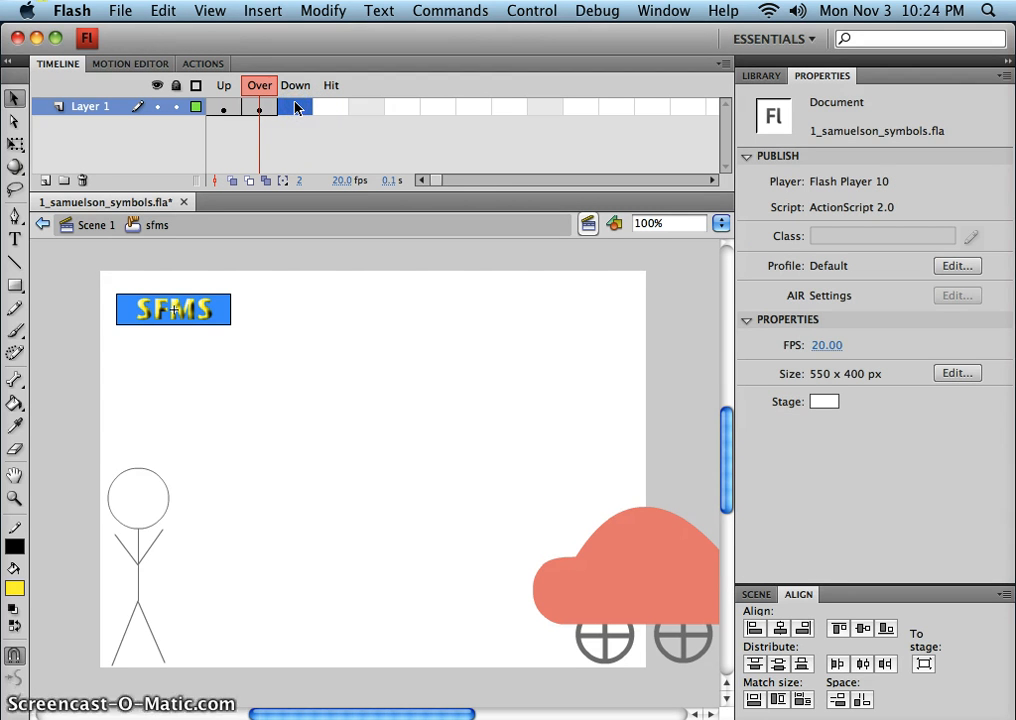
pyautogui.rightClick(295, 106)
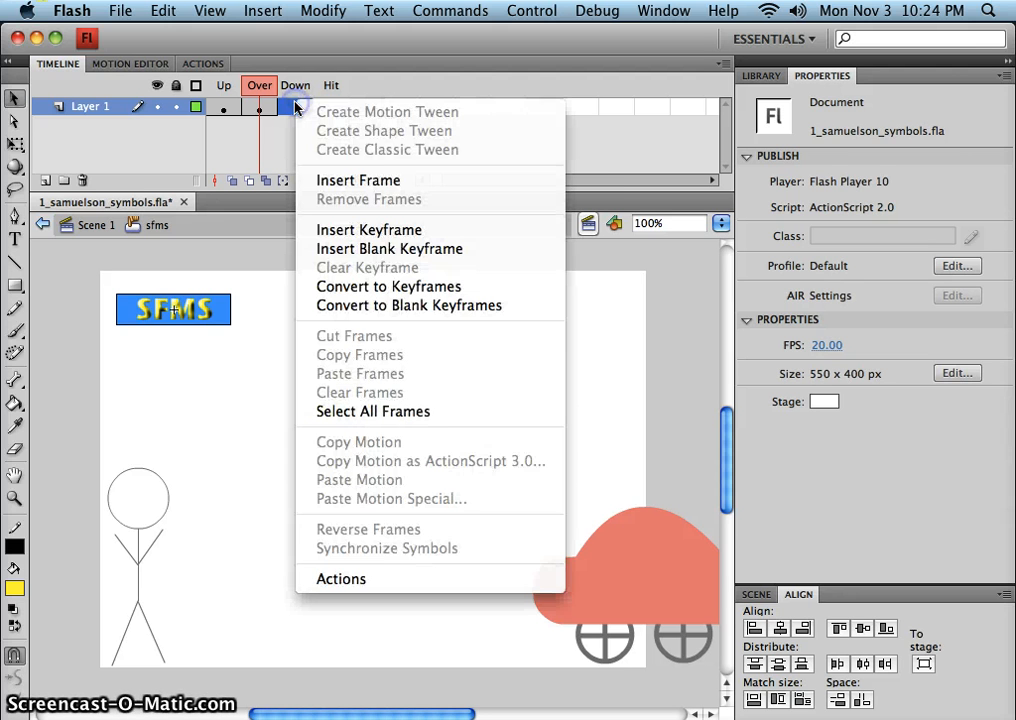
pyautogui.click(362, 232)
pyautogui.click(213, 307)
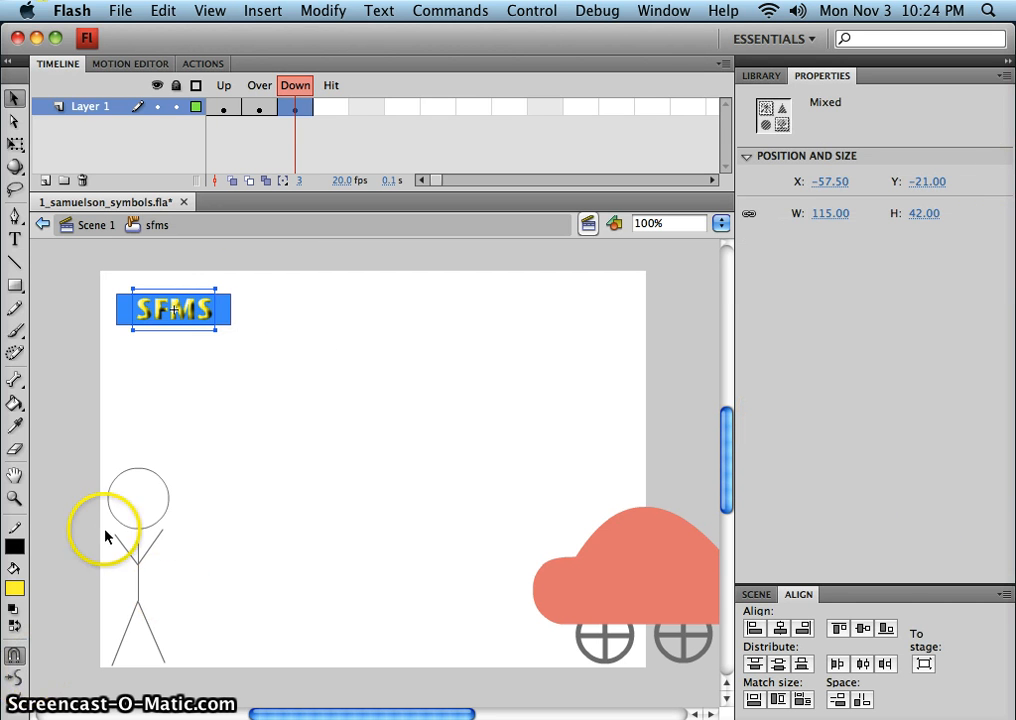
pyautogui.click(302, 370)
pyautogui.click(213, 318)
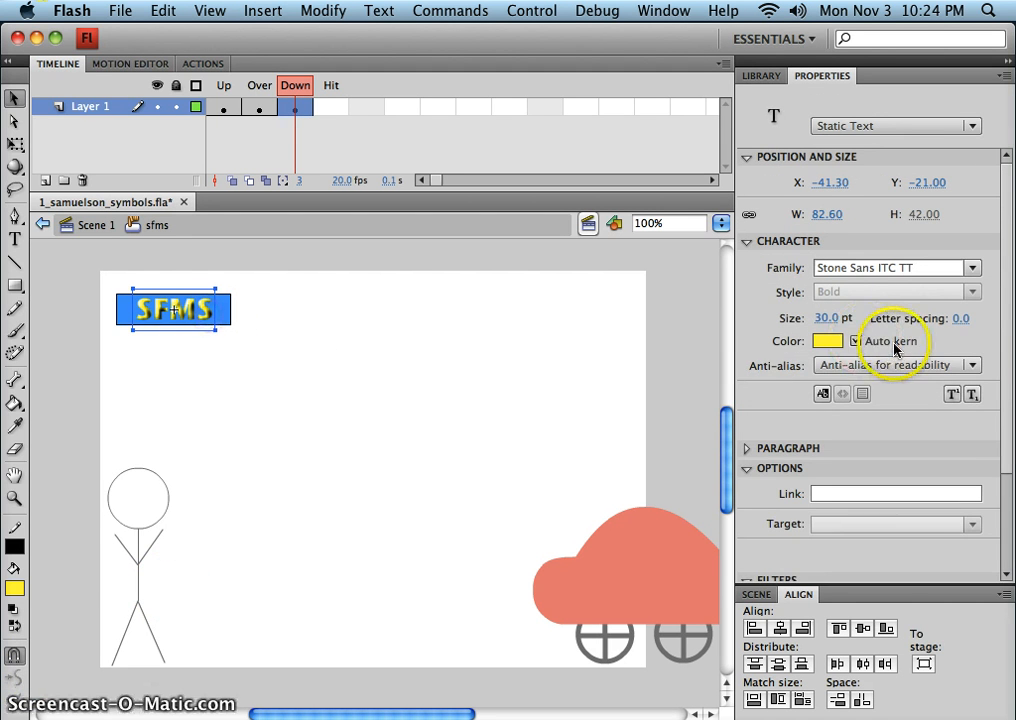
# Change the SFMS text colour in the button's Down state to orange-red.
pyautogui.click(828, 341)
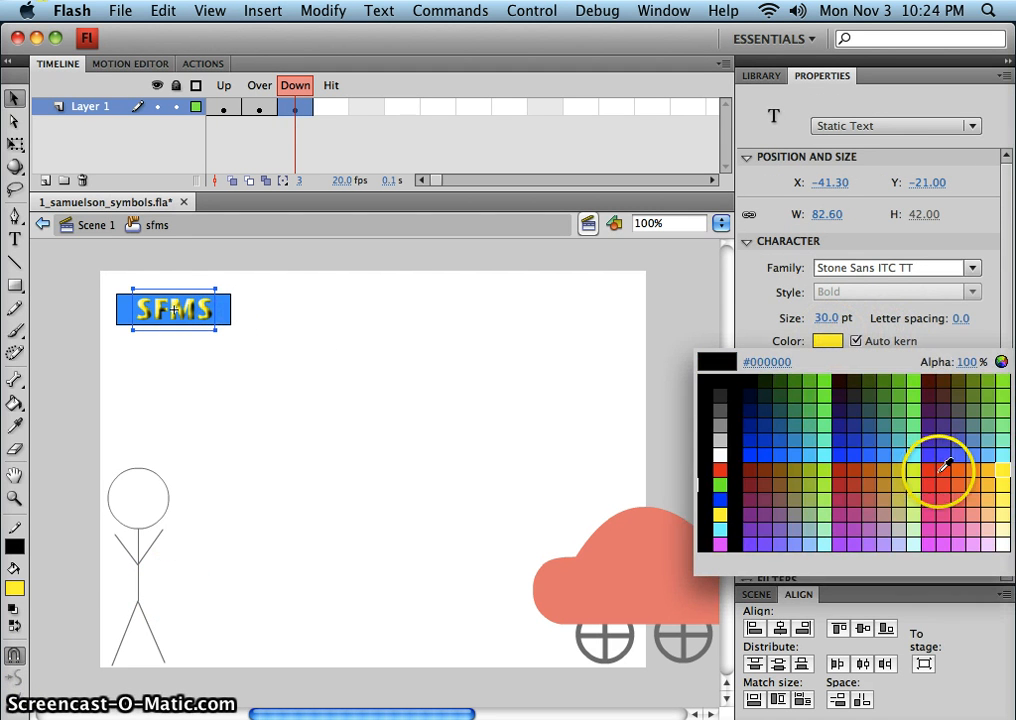
pyautogui.click(941, 476)
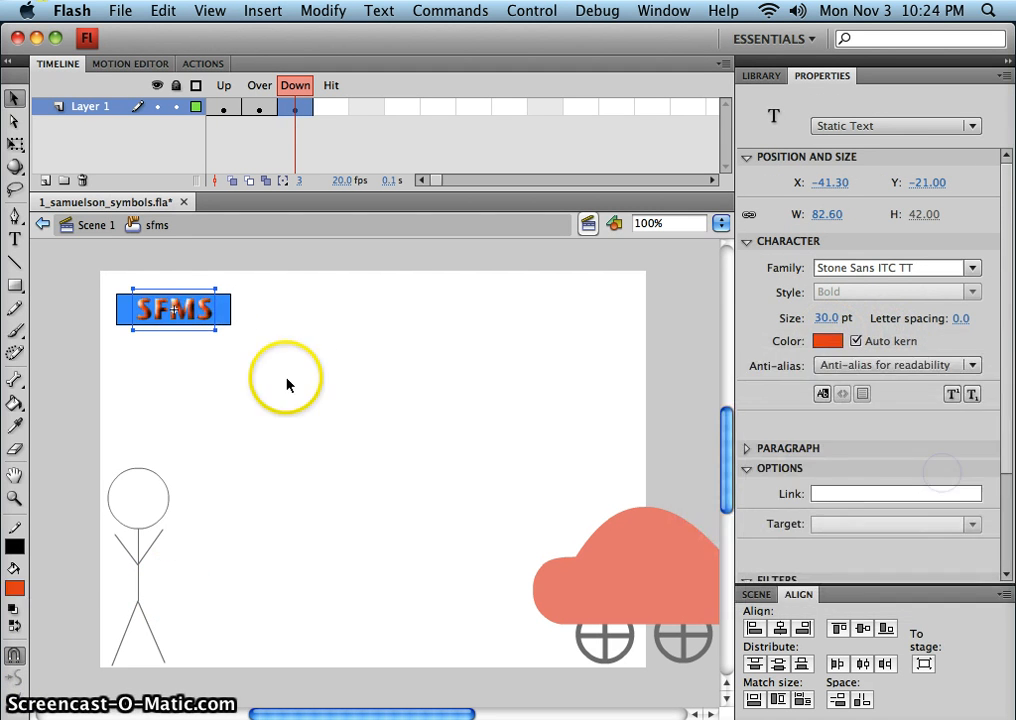
# Insert a keyframe in the button's Hit state and deselect its artwork.
pyautogui.click(336, 107)
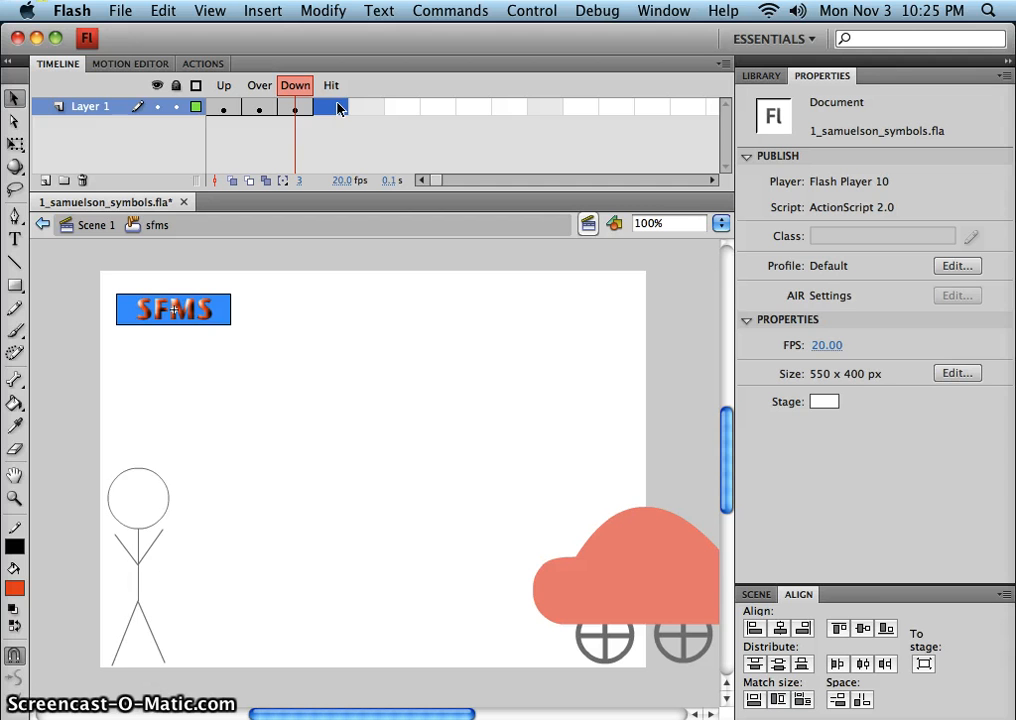
pyautogui.click(228, 564)
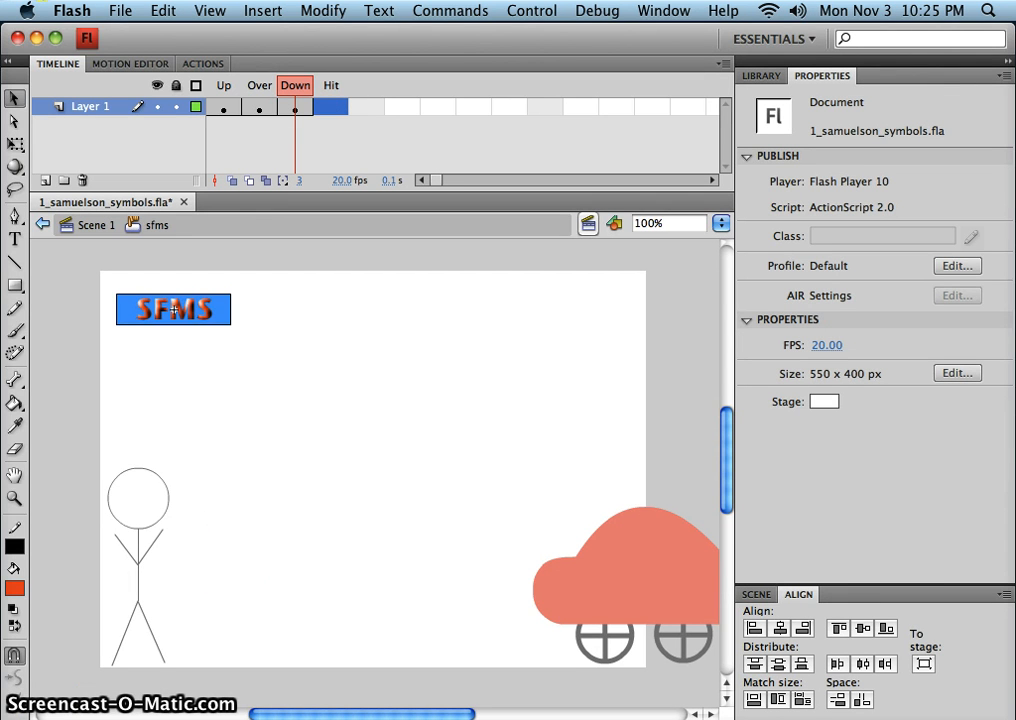
pyautogui.click(335, 113)
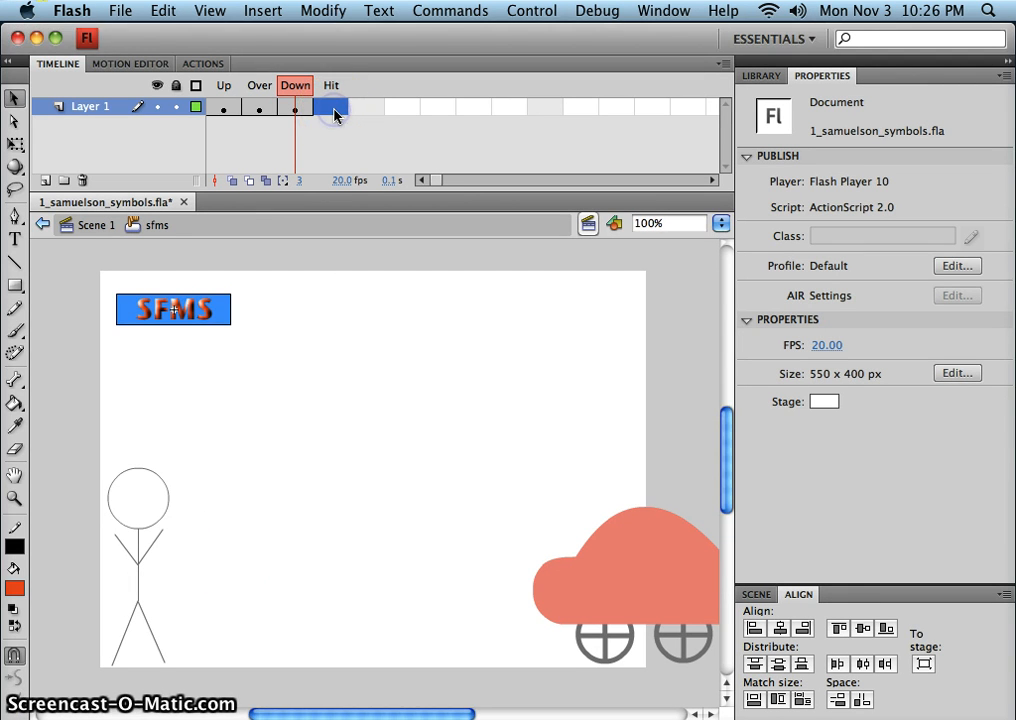
pyautogui.rightClick(335, 115)
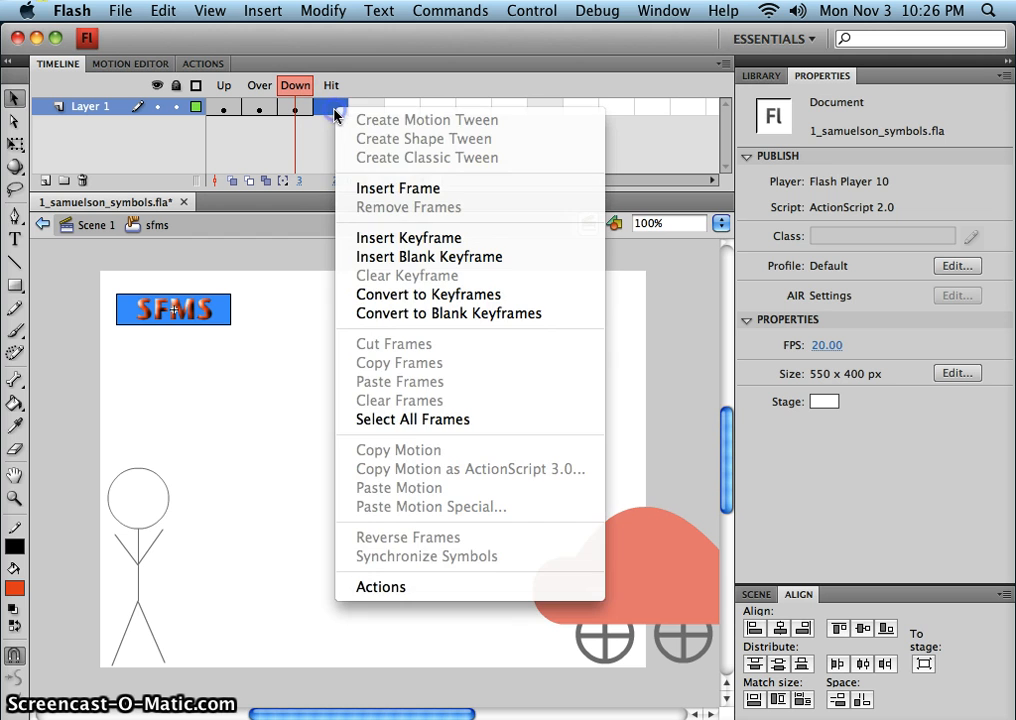
pyautogui.click(360, 238)
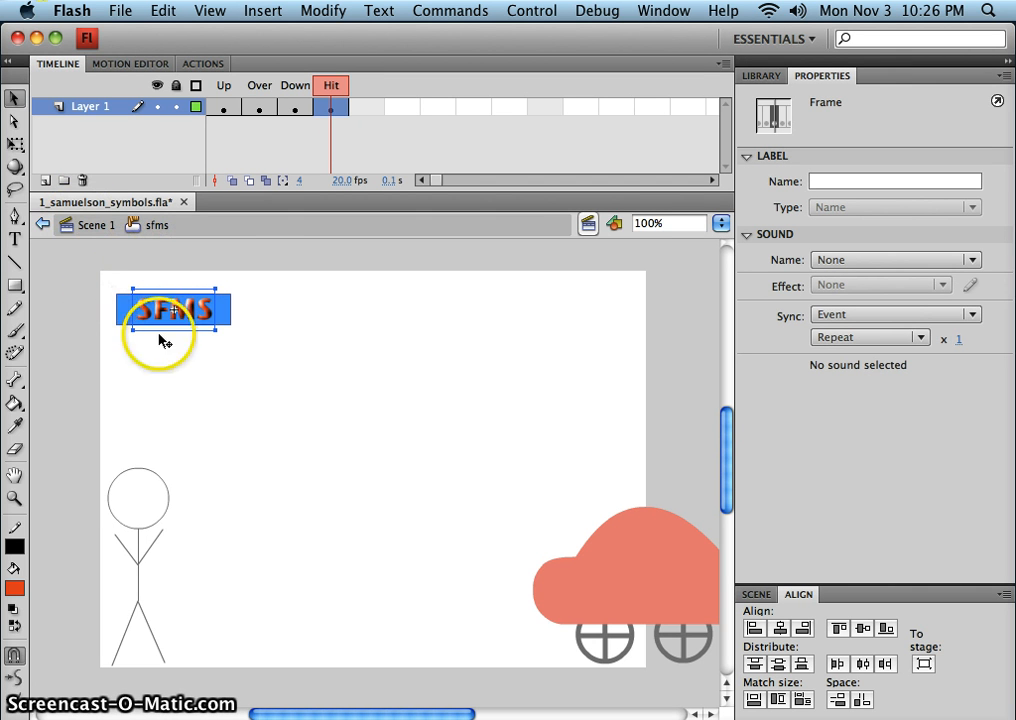
pyautogui.click(110, 283)
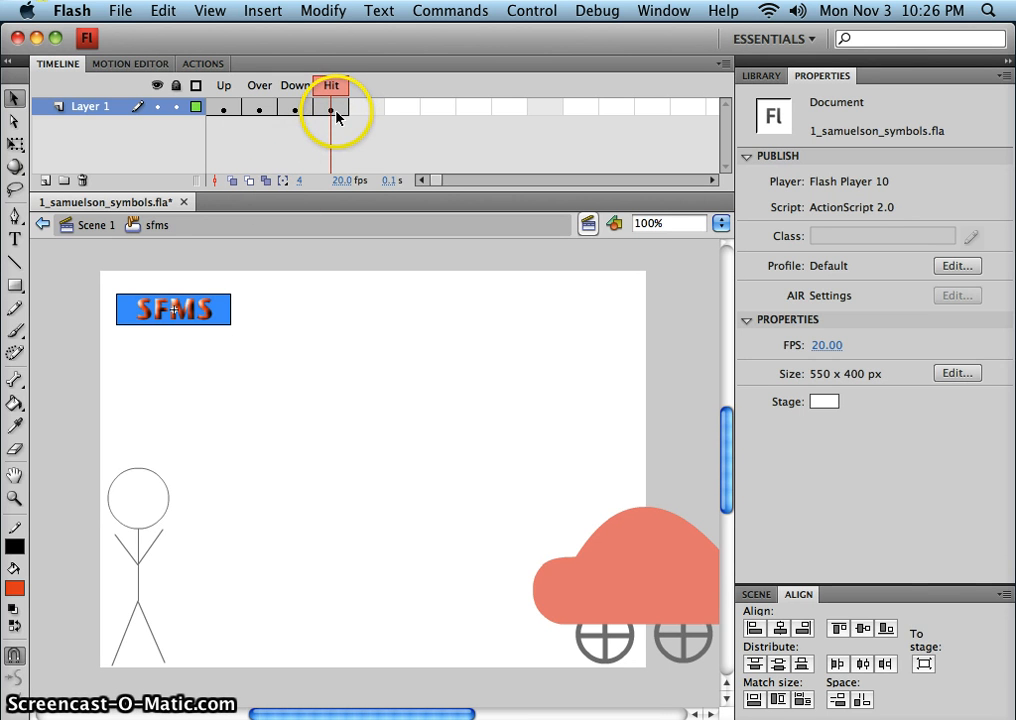
# Return to Scene 1 and test the movie, trying the SFMS button's Over and Down states before closing the preview.
pyautogui.click(96, 225)
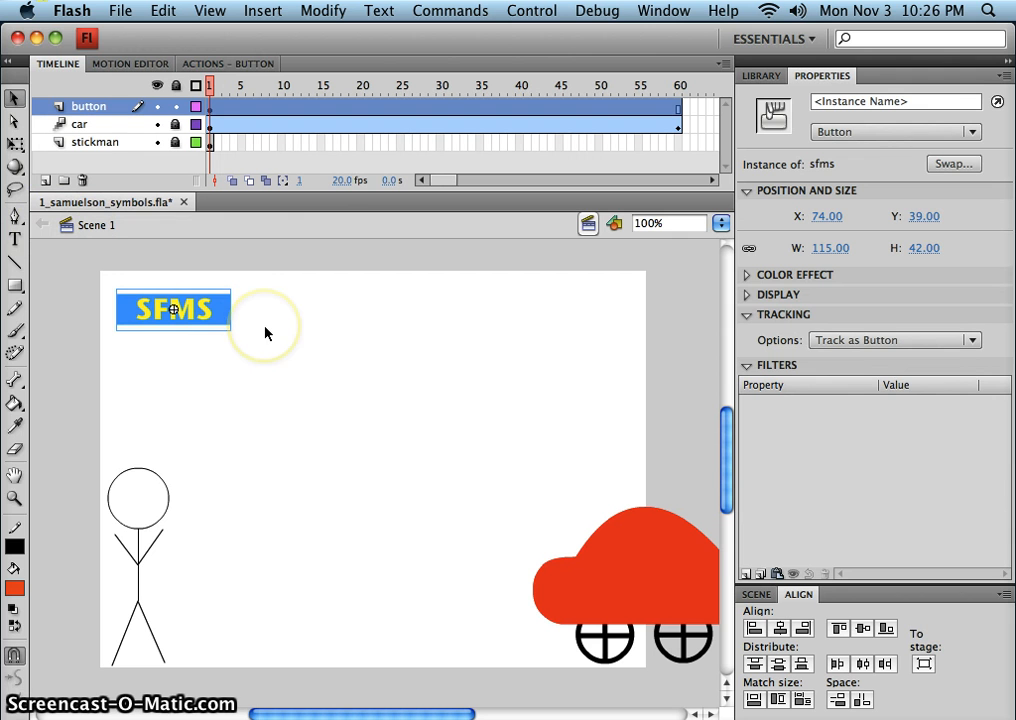
pyautogui.click(532, 11)
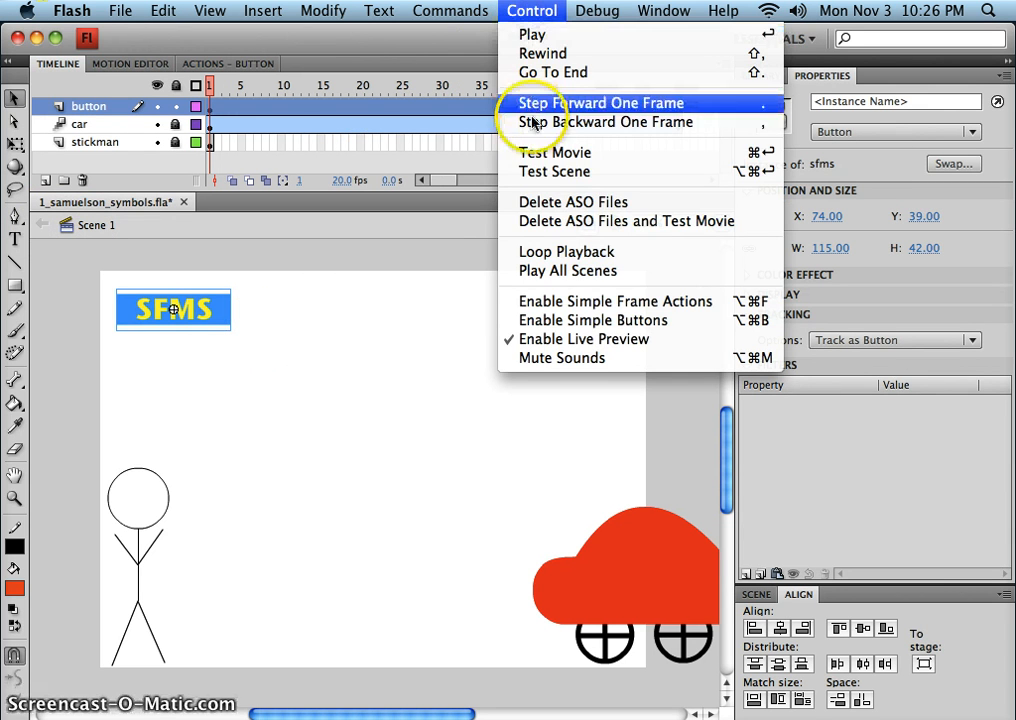
pyautogui.click(530, 152)
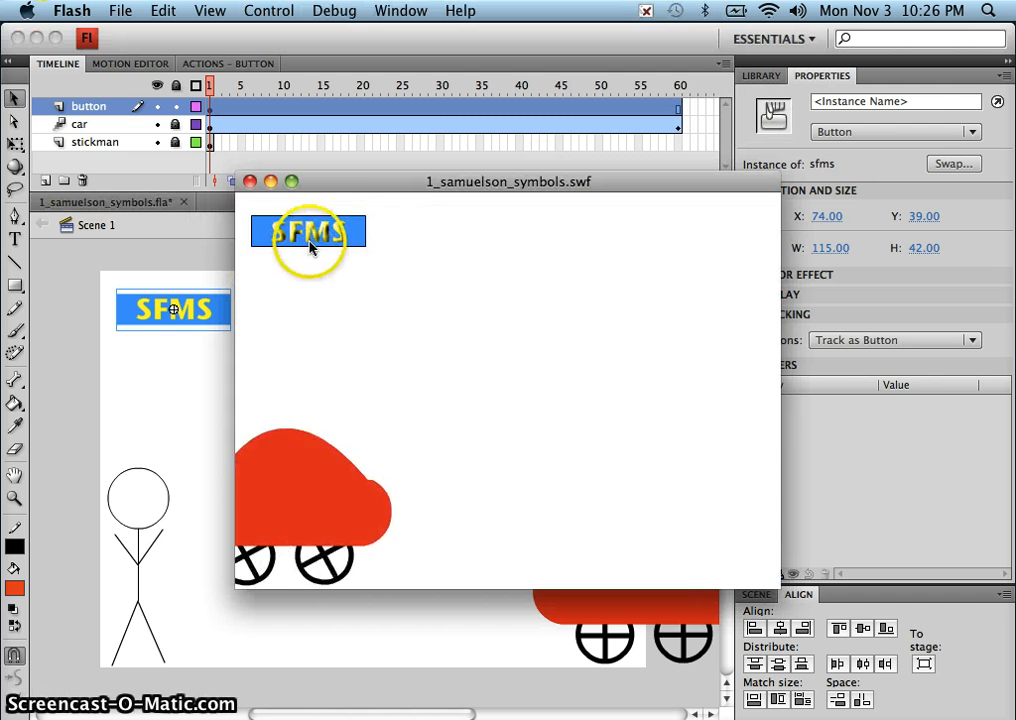
pyautogui.click(310, 245)
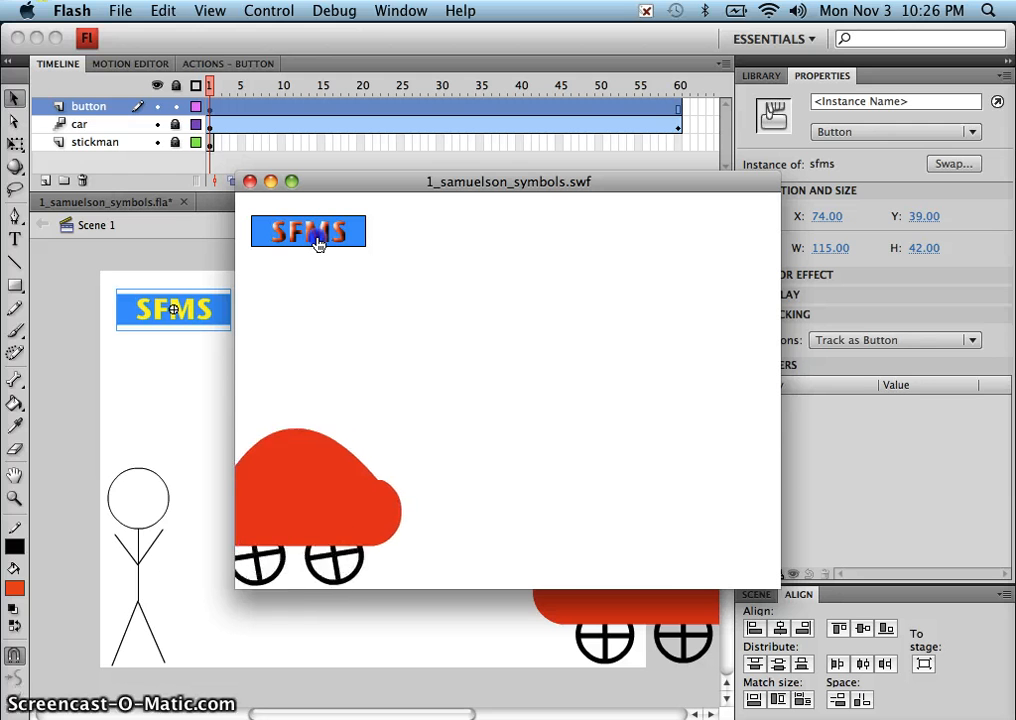
pyautogui.click(301, 233)
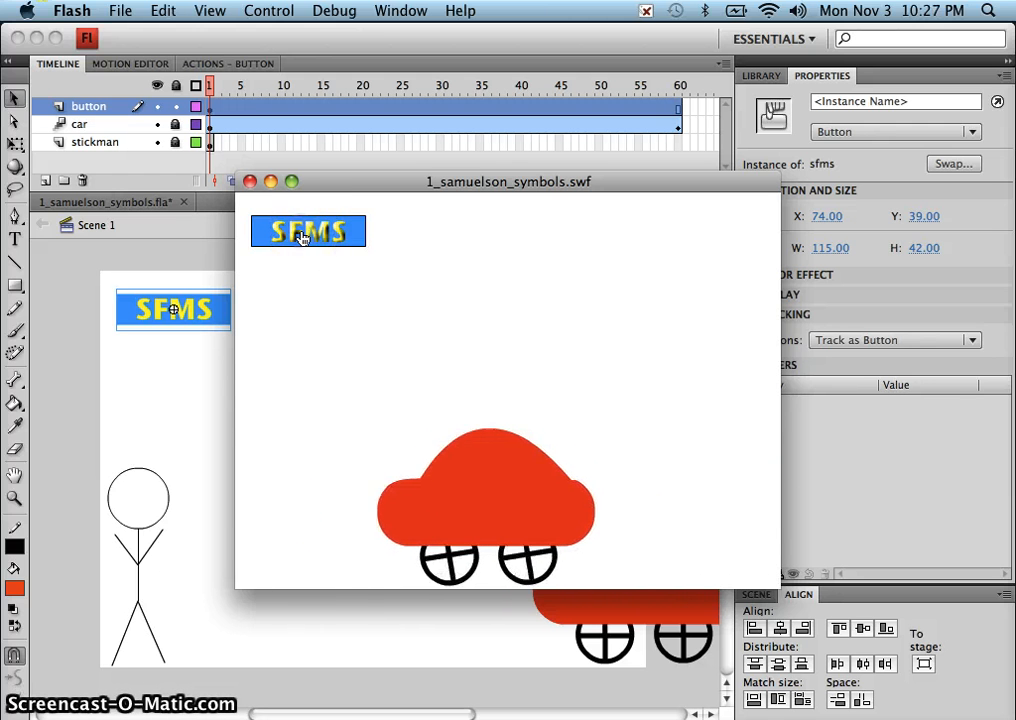
pyautogui.click(249, 181)
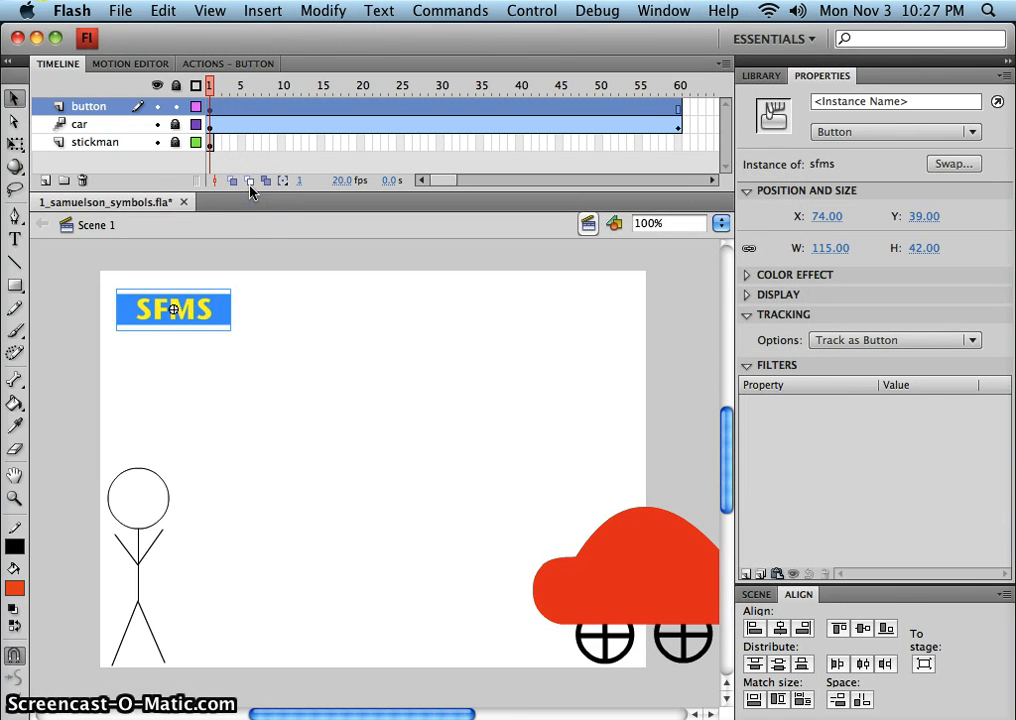
# Select the SFMS button instance on the stage and open its actions with Script Assist turned on.
pyautogui.click(277, 318)
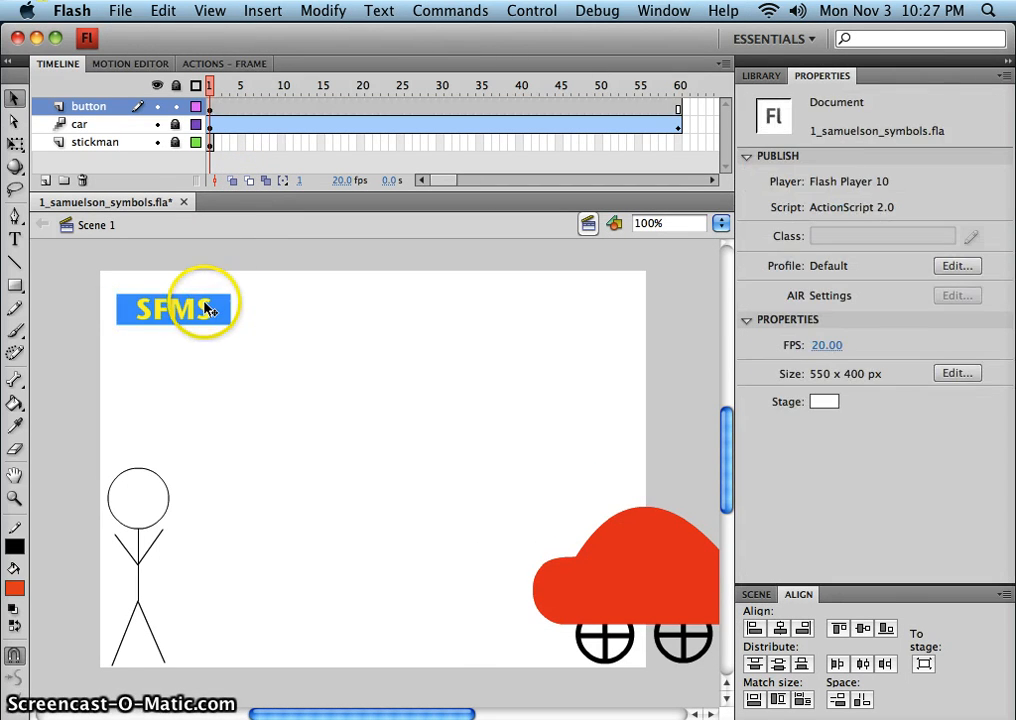
pyautogui.click(205, 310)
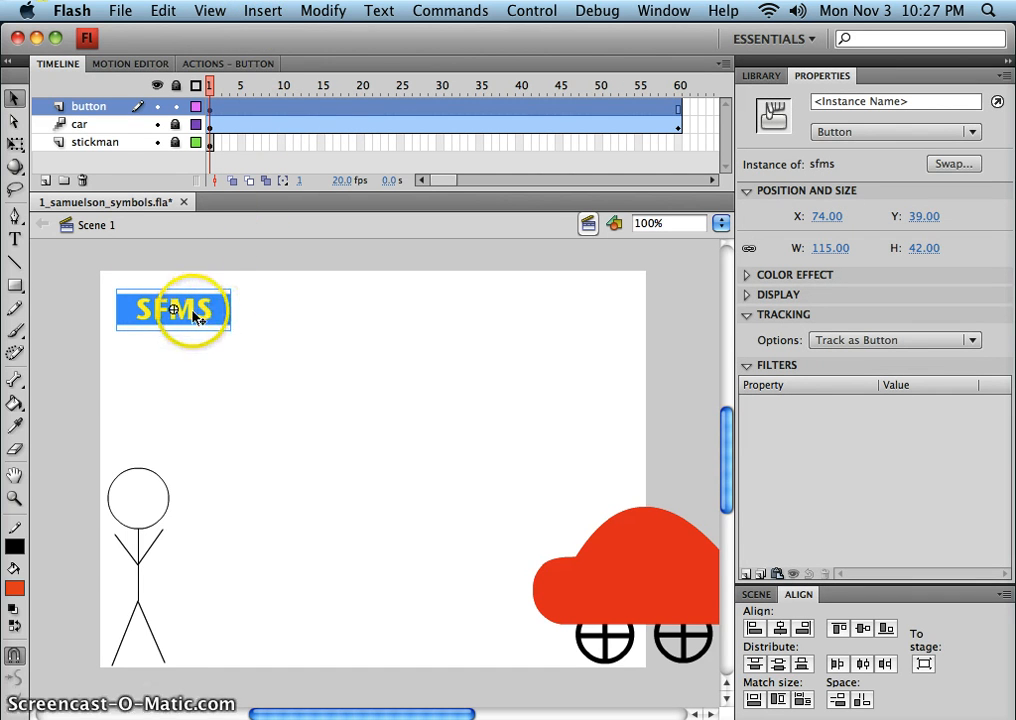
pyautogui.click(256, 66)
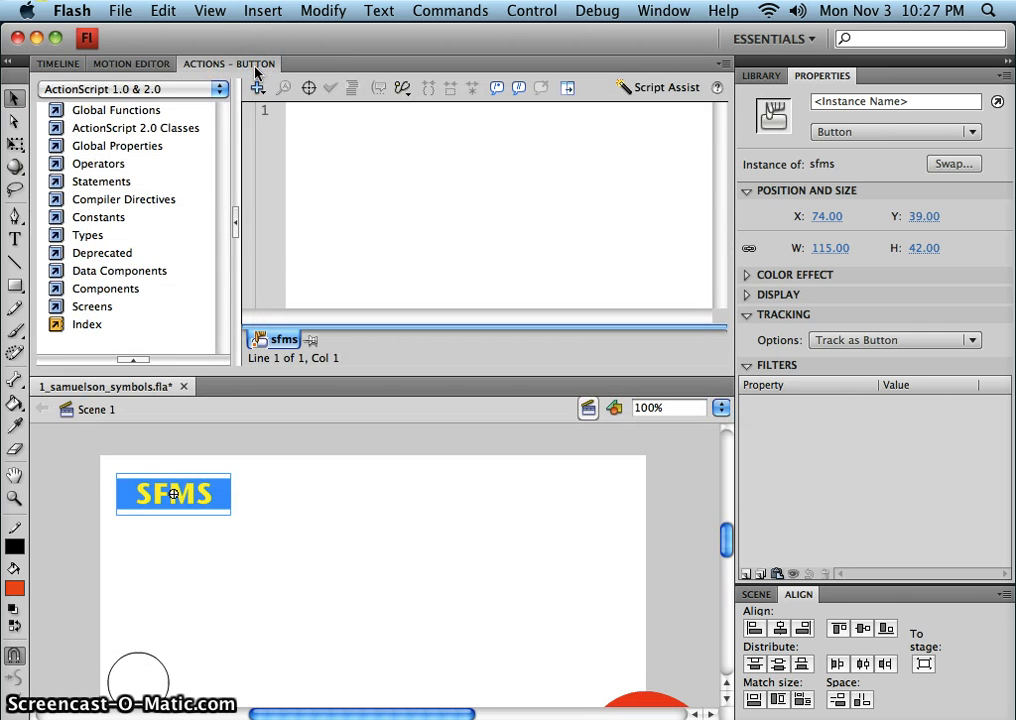
pyautogui.click(245, 64)
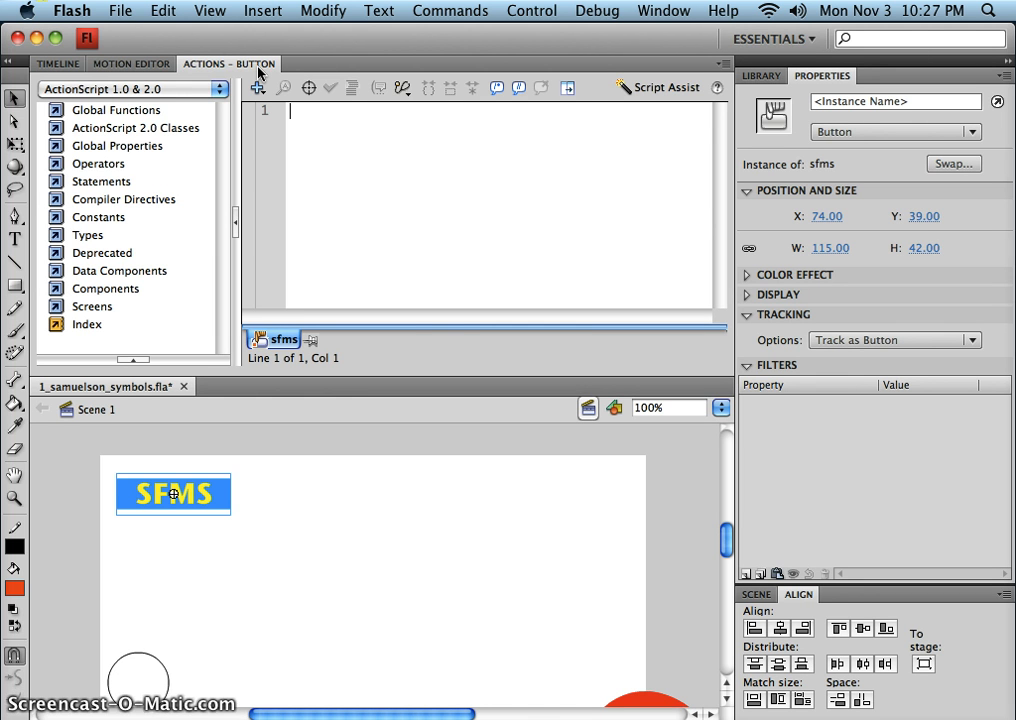
pyautogui.click(620, 88)
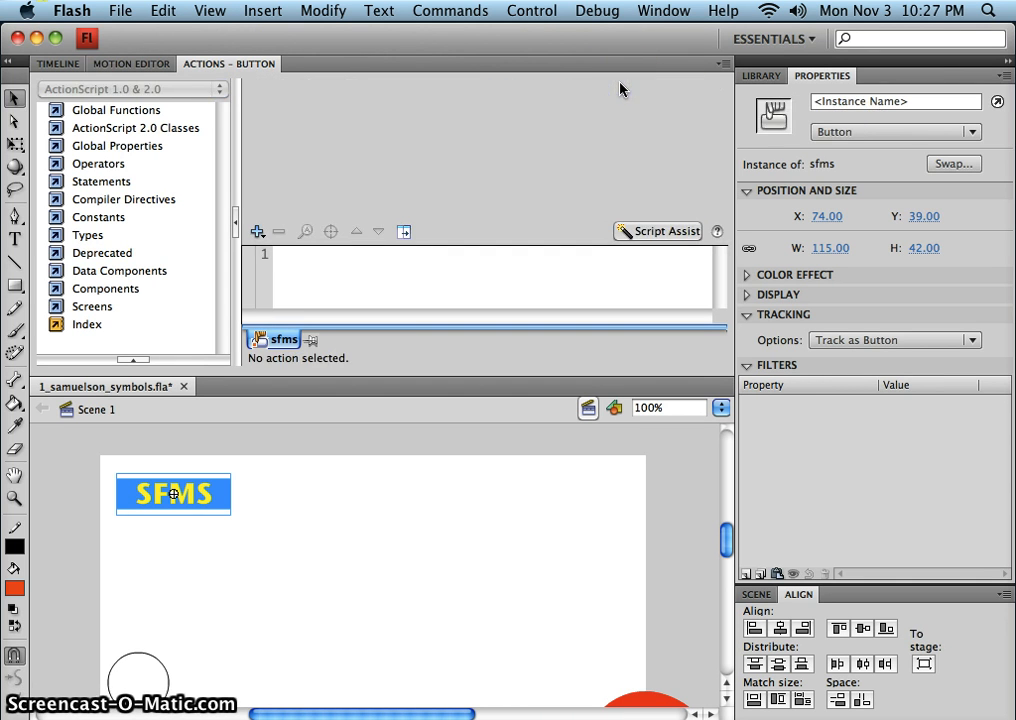
pyautogui.click(414, 99)
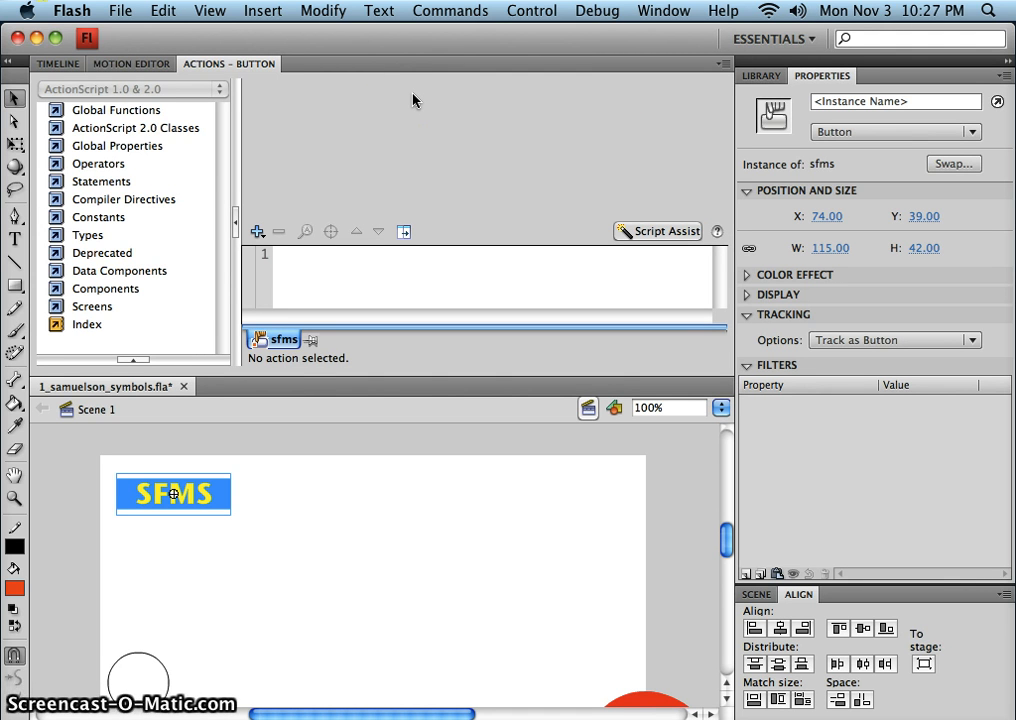
pyautogui.click(295, 100)
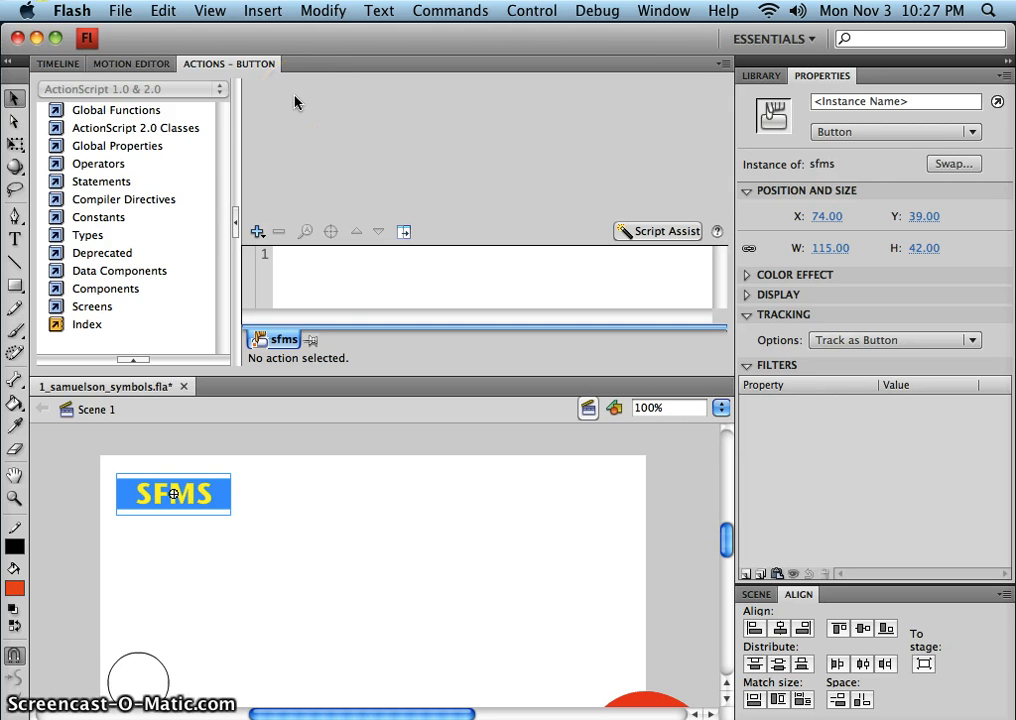
# Add a getURL action from the Browser/Network global functions to the SFMS button's script.
pyautogui.doubleClick(139, 111)
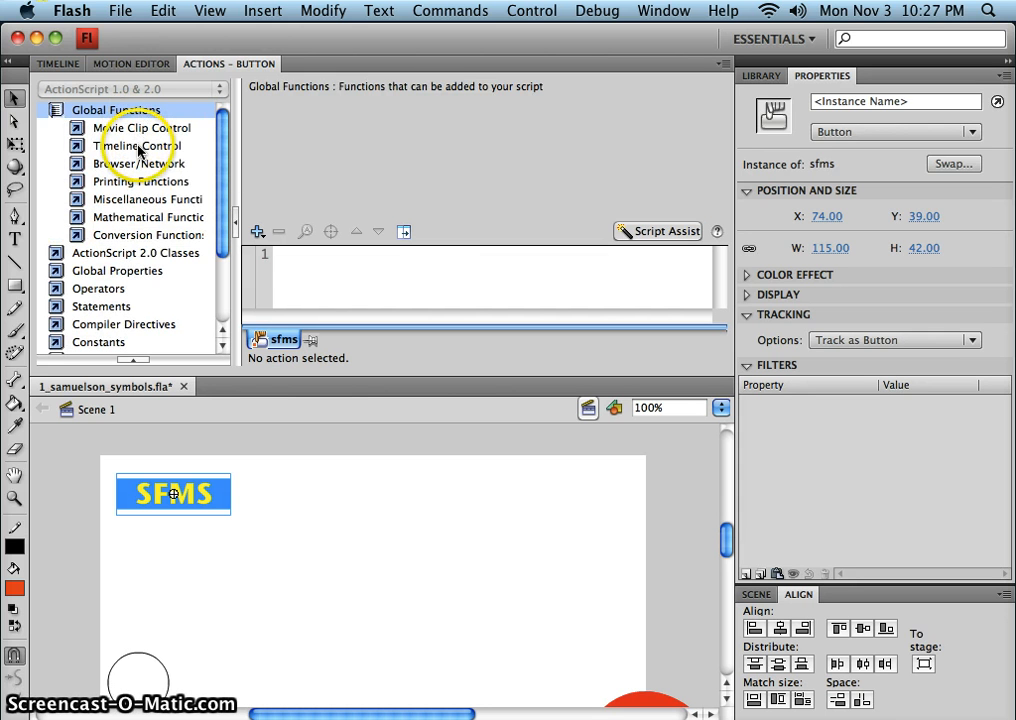
pyautogui.doubleClick(167, 165)
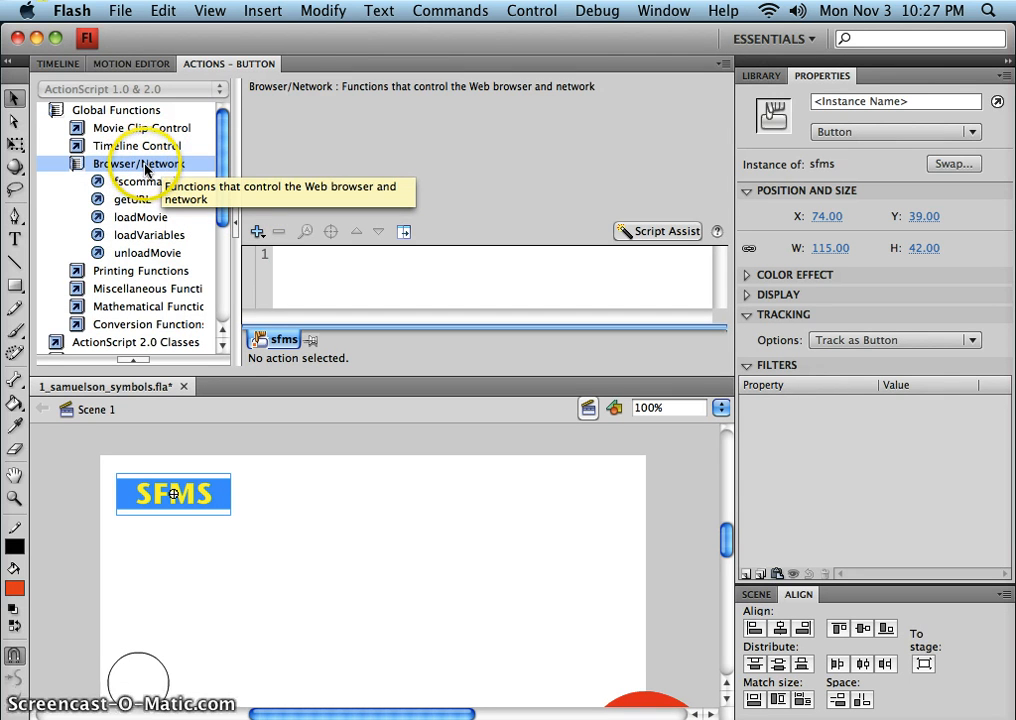
pyautogui.click(146, 202)
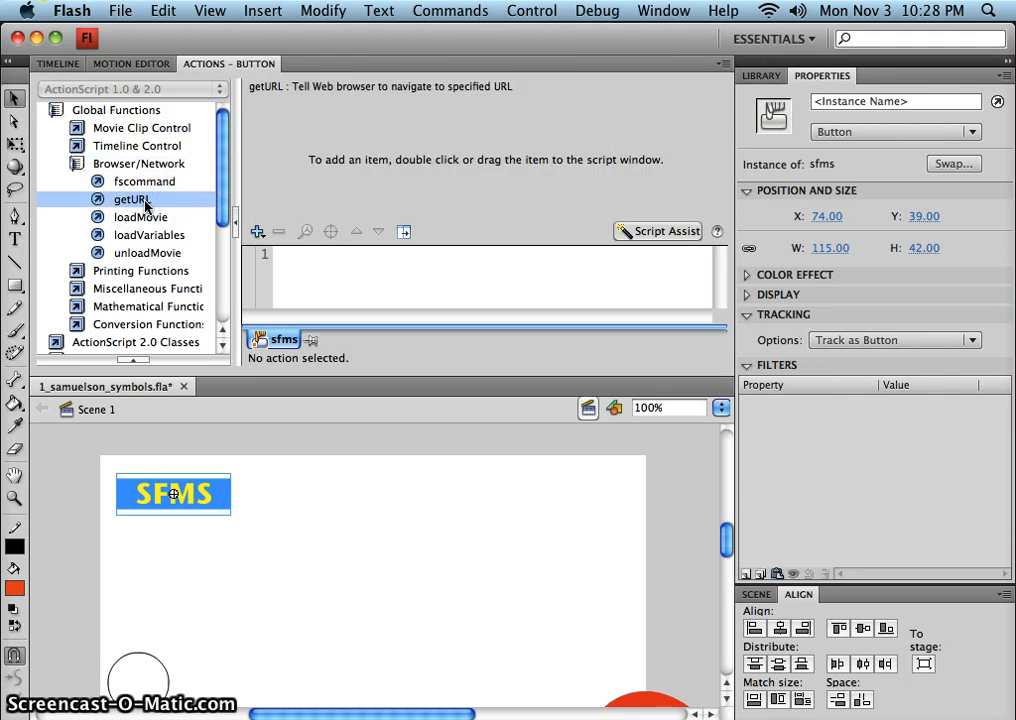
pyautogui.doubleClick(146, 202)
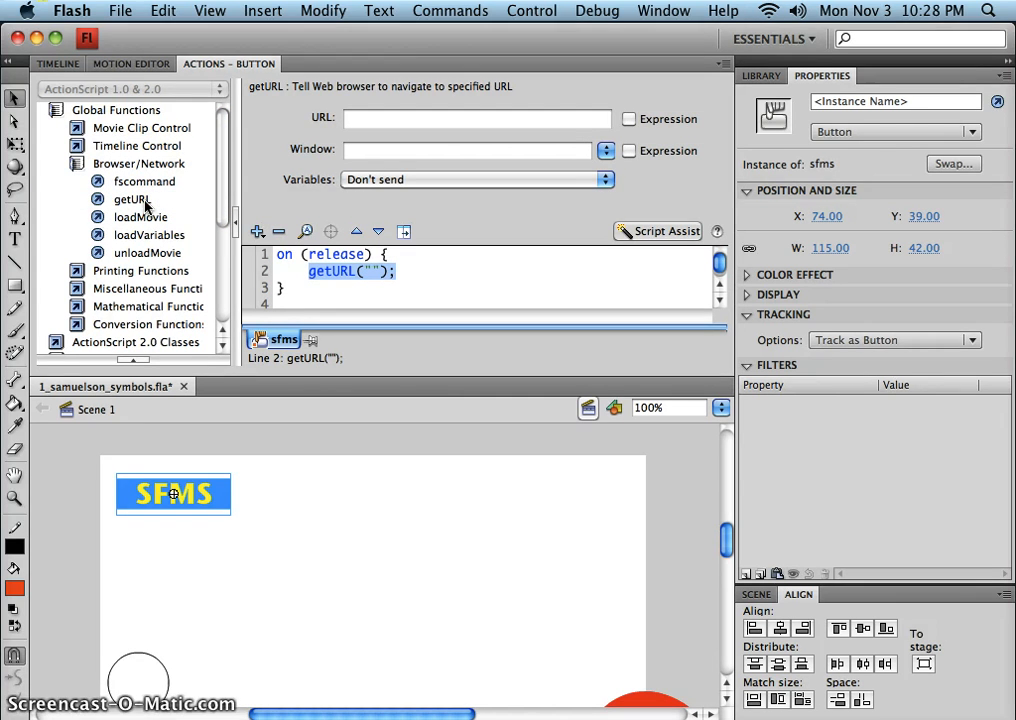
pyautogui.click(401, 128)
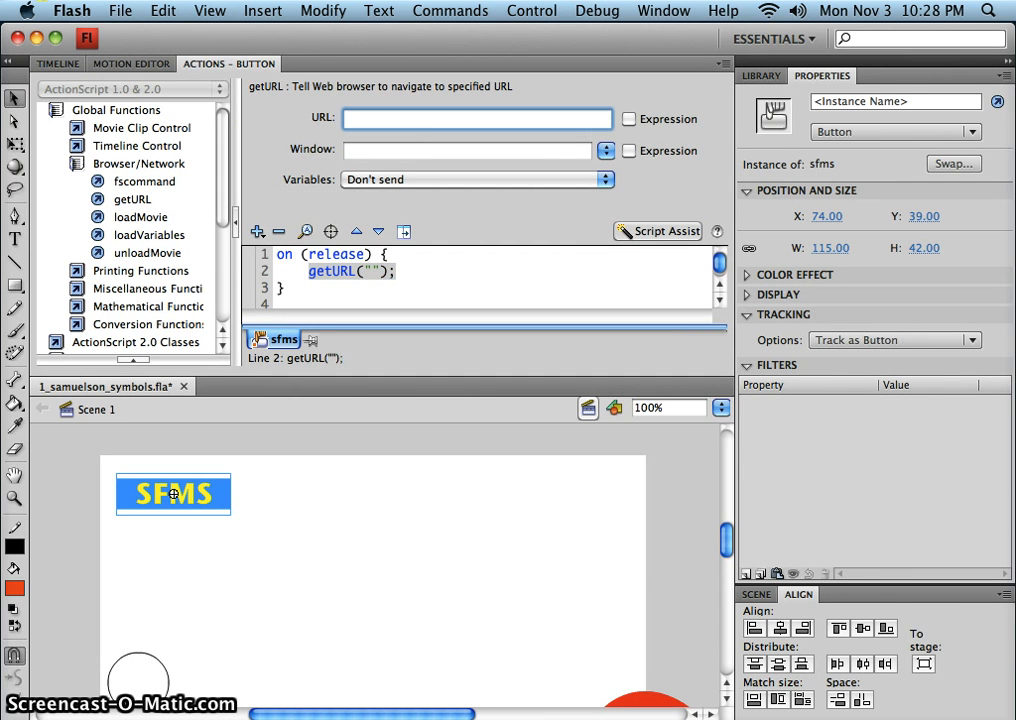
pyautogui.write('http:')
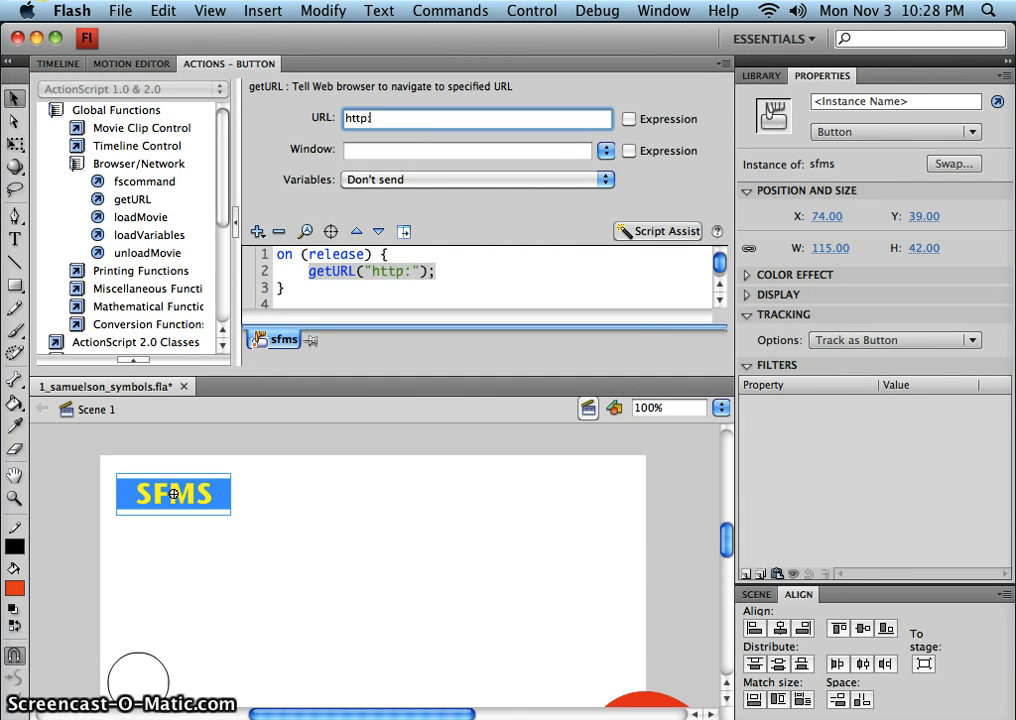
pyautogui.write('//')
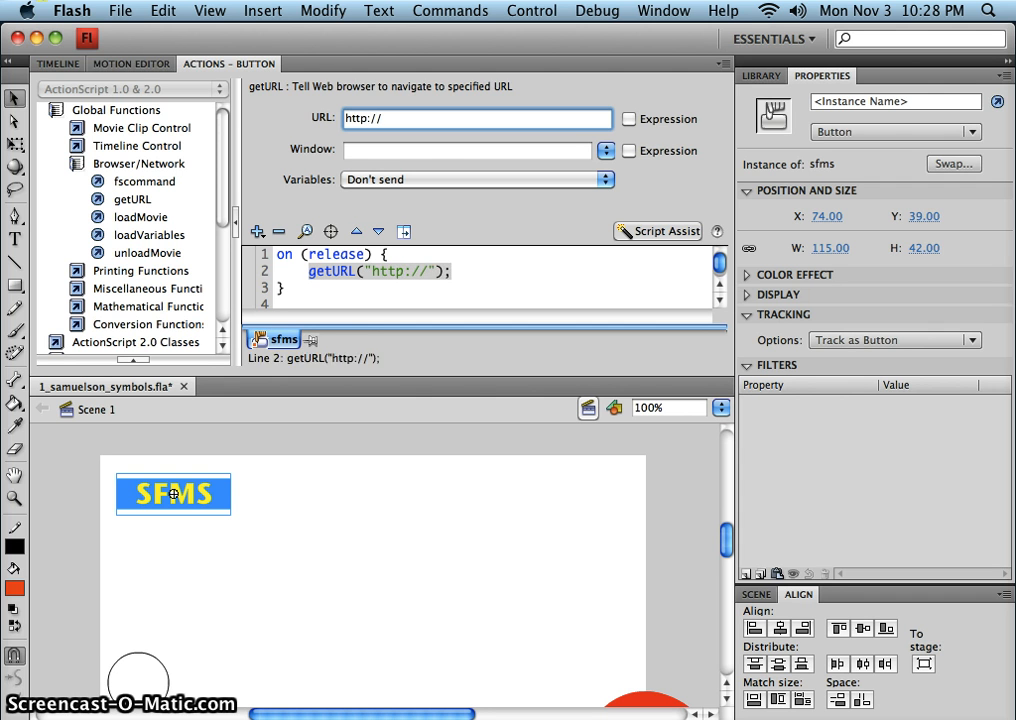
pyautogui.write('sfmstec')
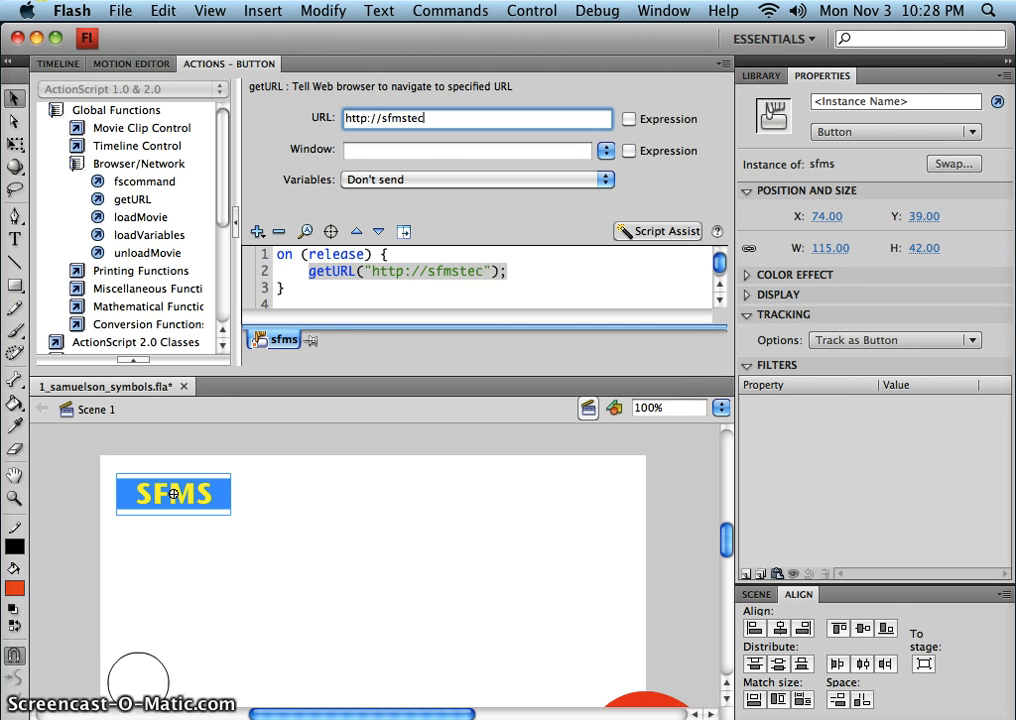
pyautogui.write('happ')
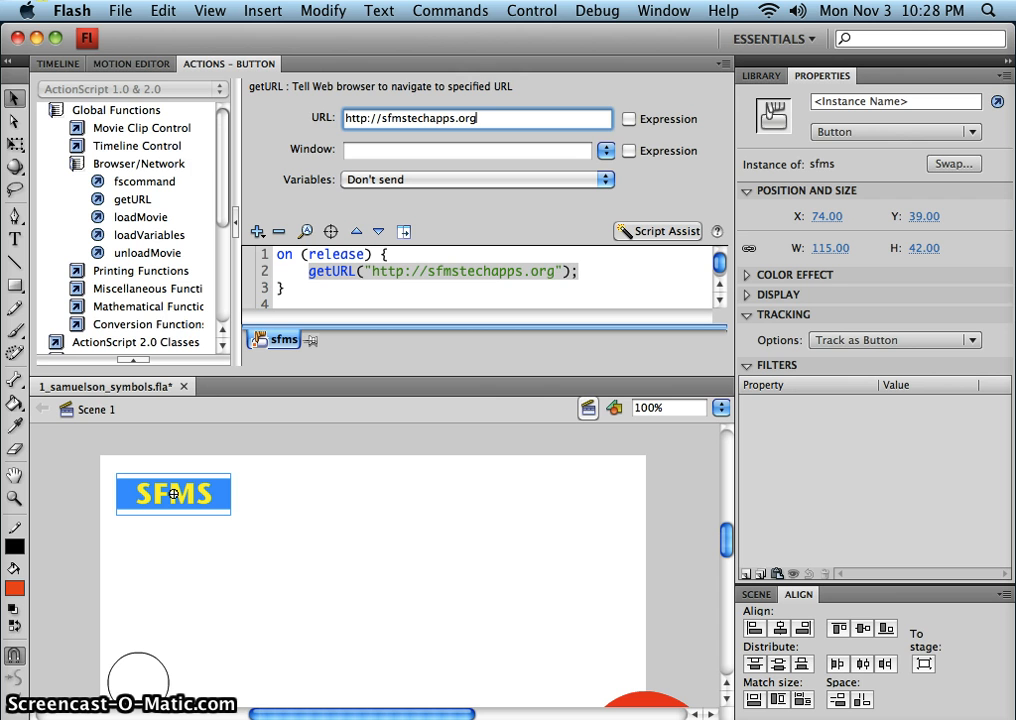
pyautogui.write('s.org')
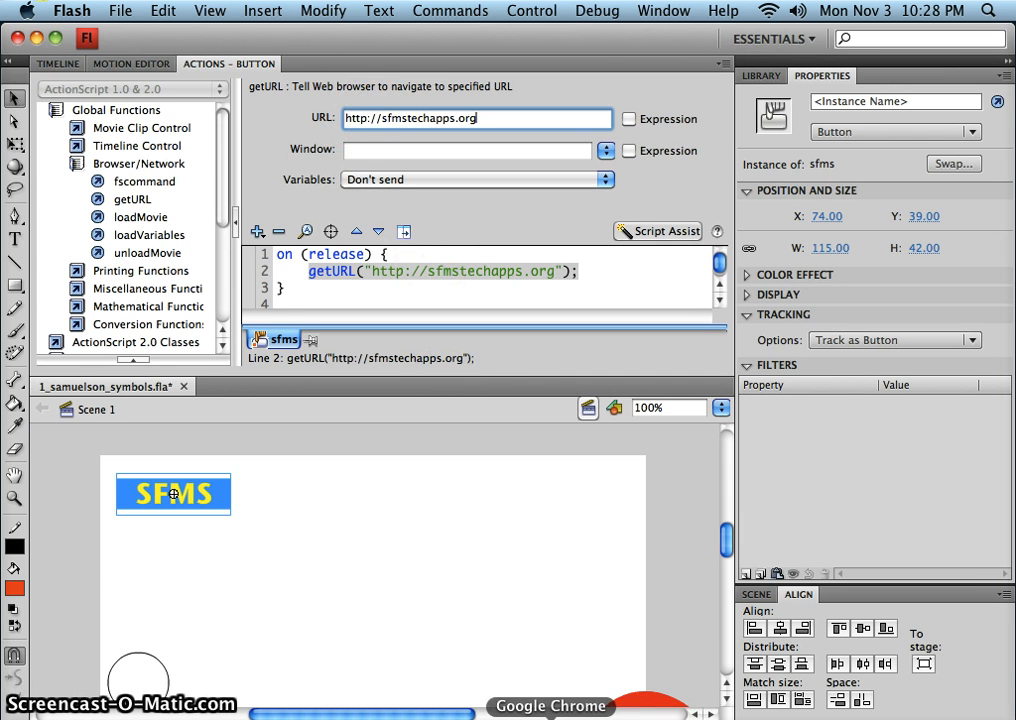
# Switch to Chrome, load sfmstechapps.org and copy the page's address.
pyautogui.click(552, 712)
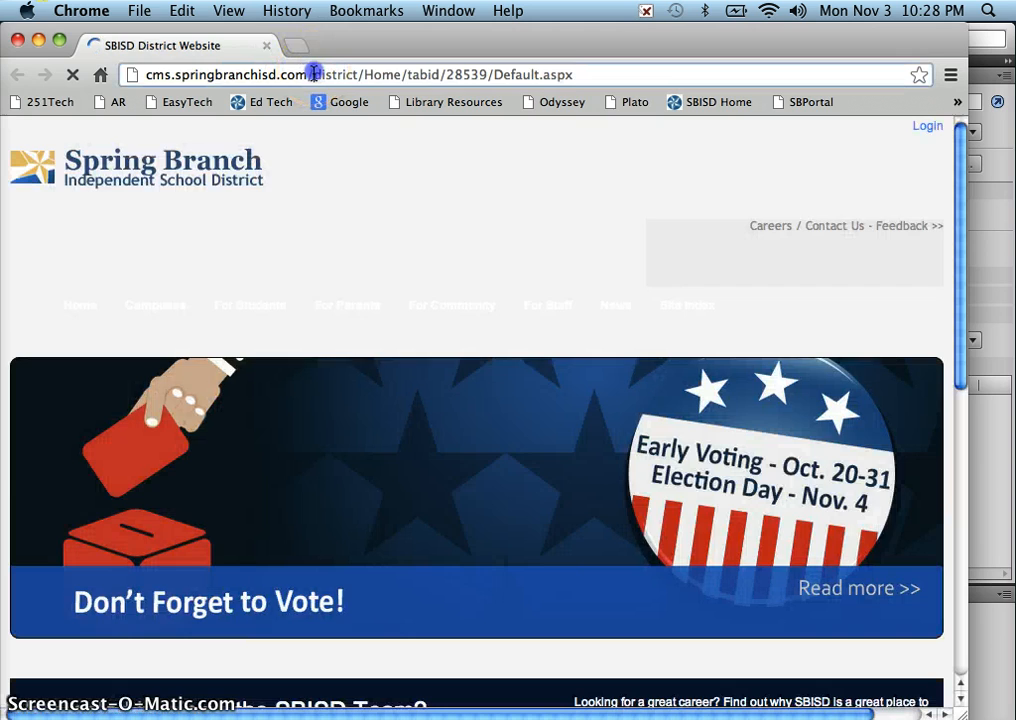
pyautogui.click(313, 74)
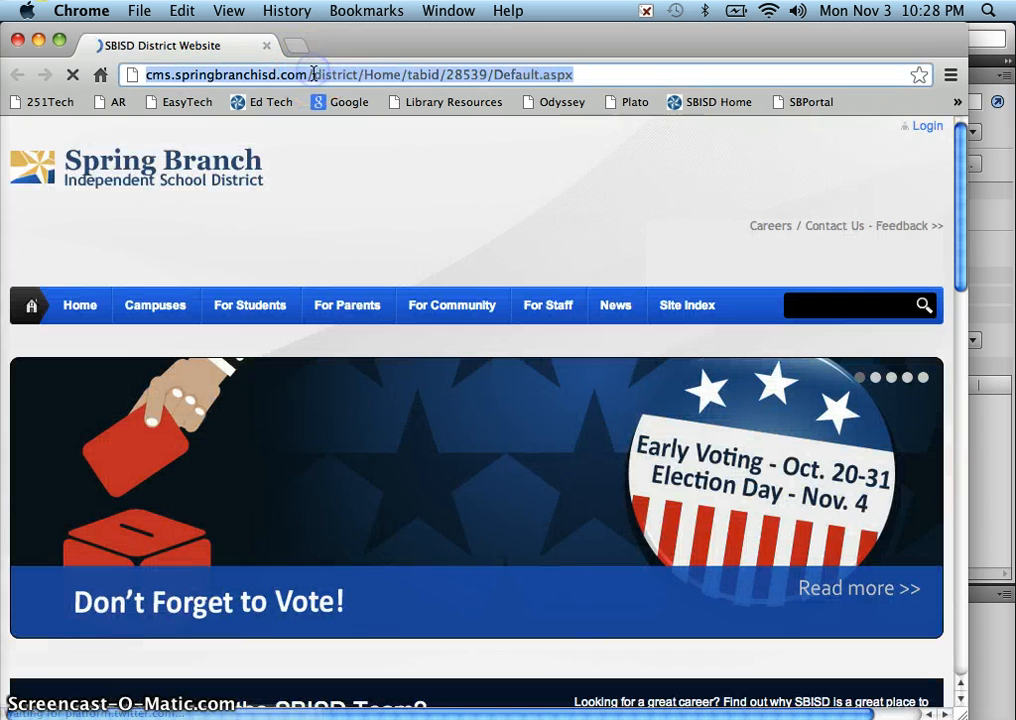
pyautogui.write('sfm')
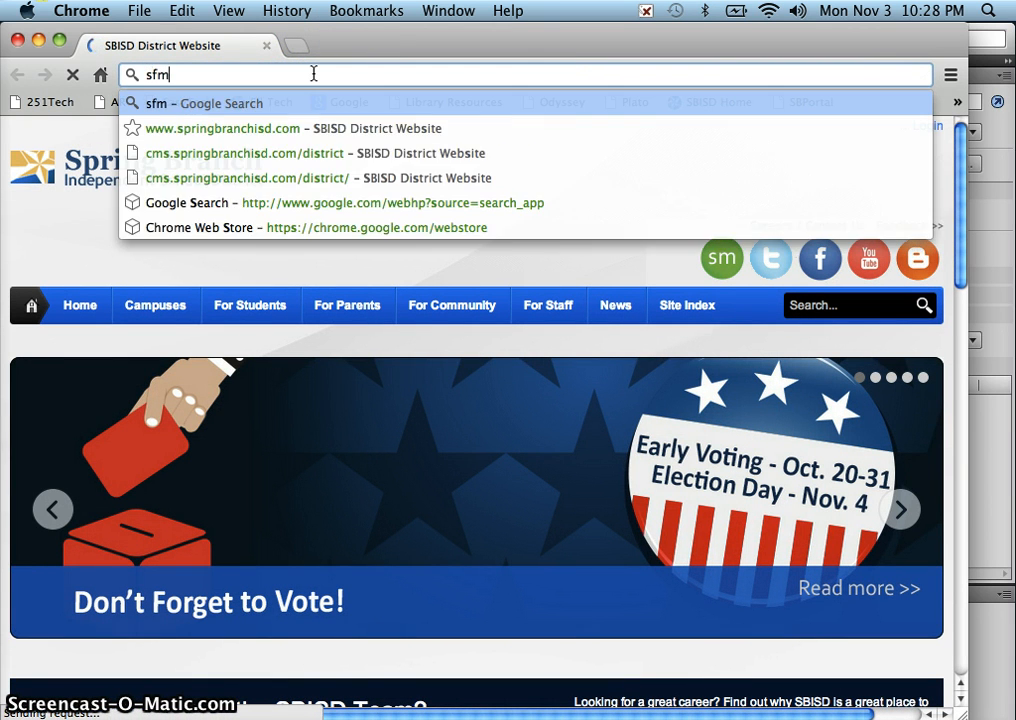
pyautogui.write('stechapps.')
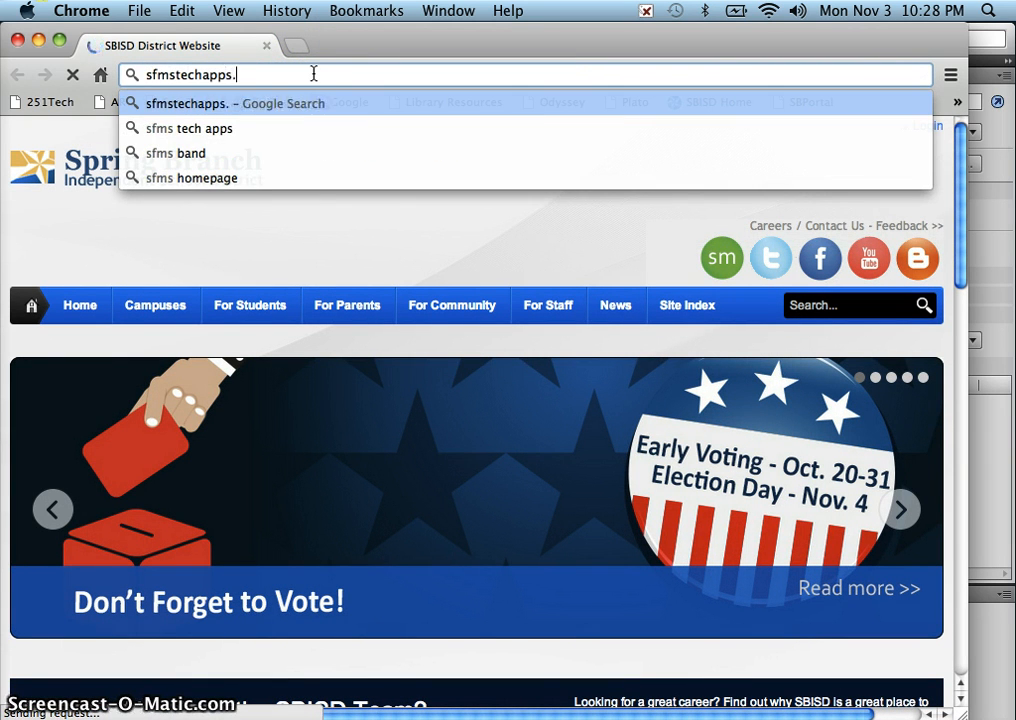
pyautogui.write('org')
pyautogui.press('Return')
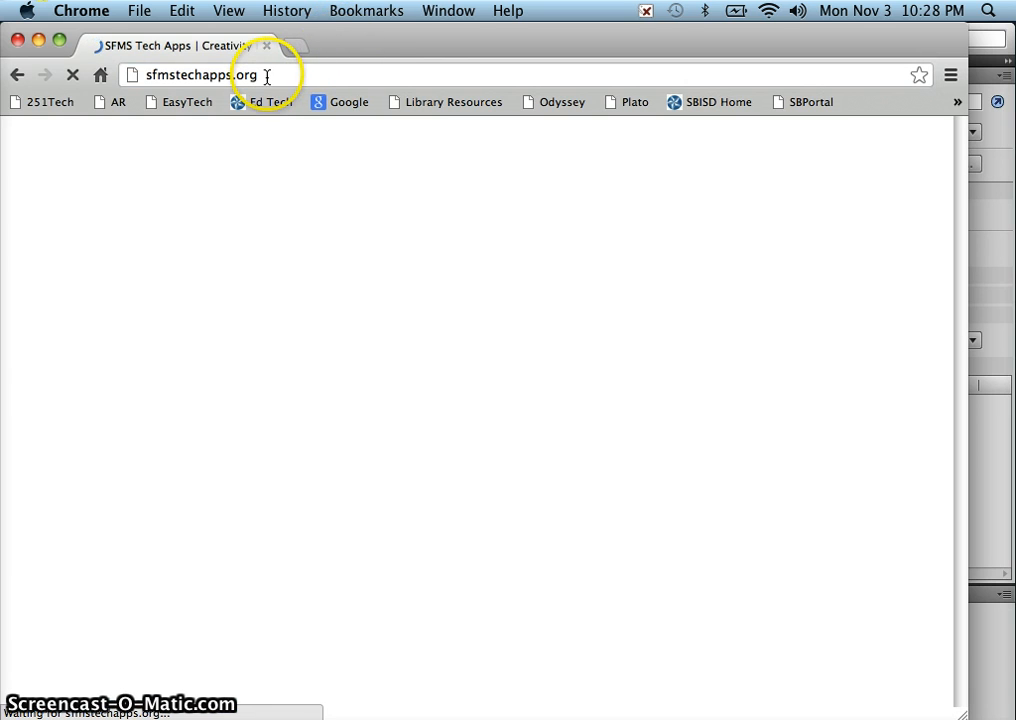
pyautogui.click(297, 73)
pyautogui.press('super+c')
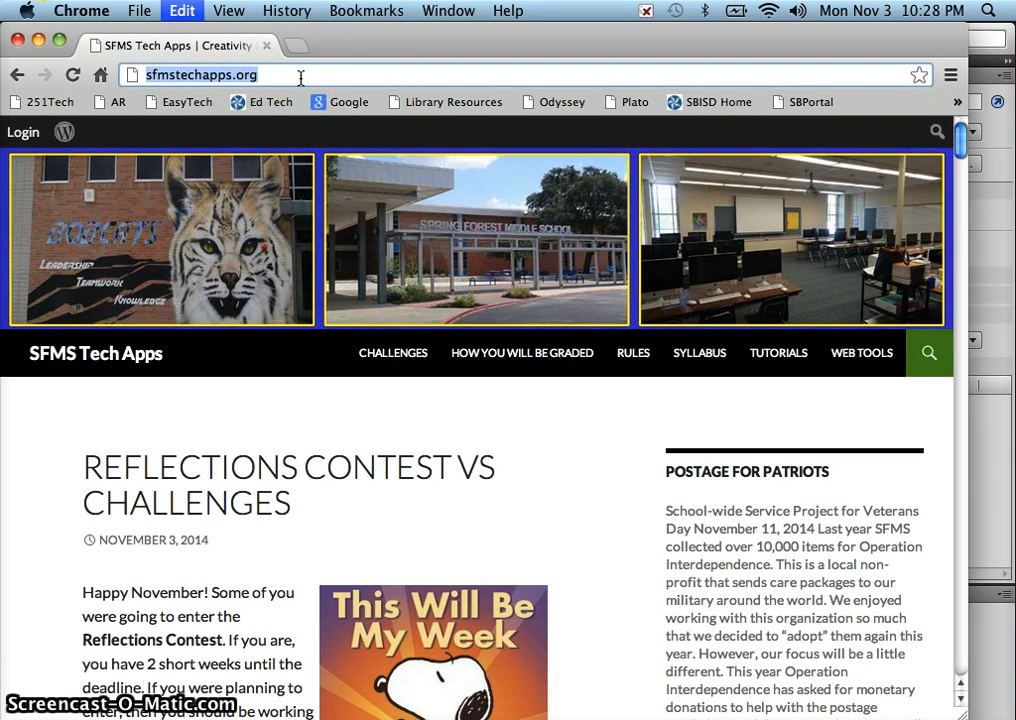
pyautogui.click(38, 41)
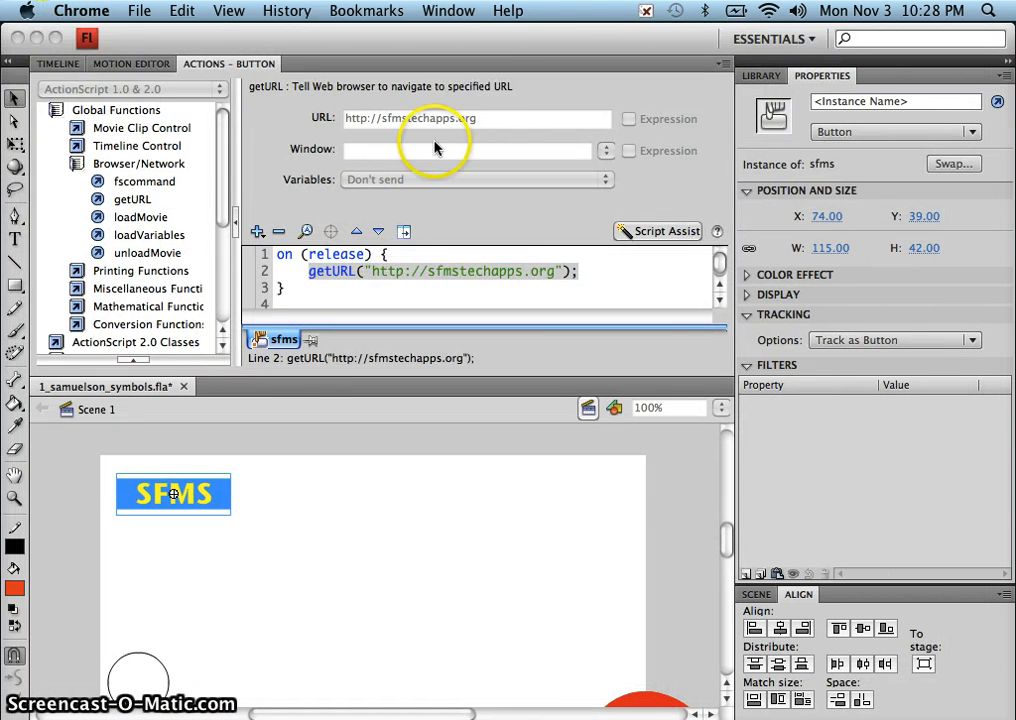
pyautogui.click(500, 118)
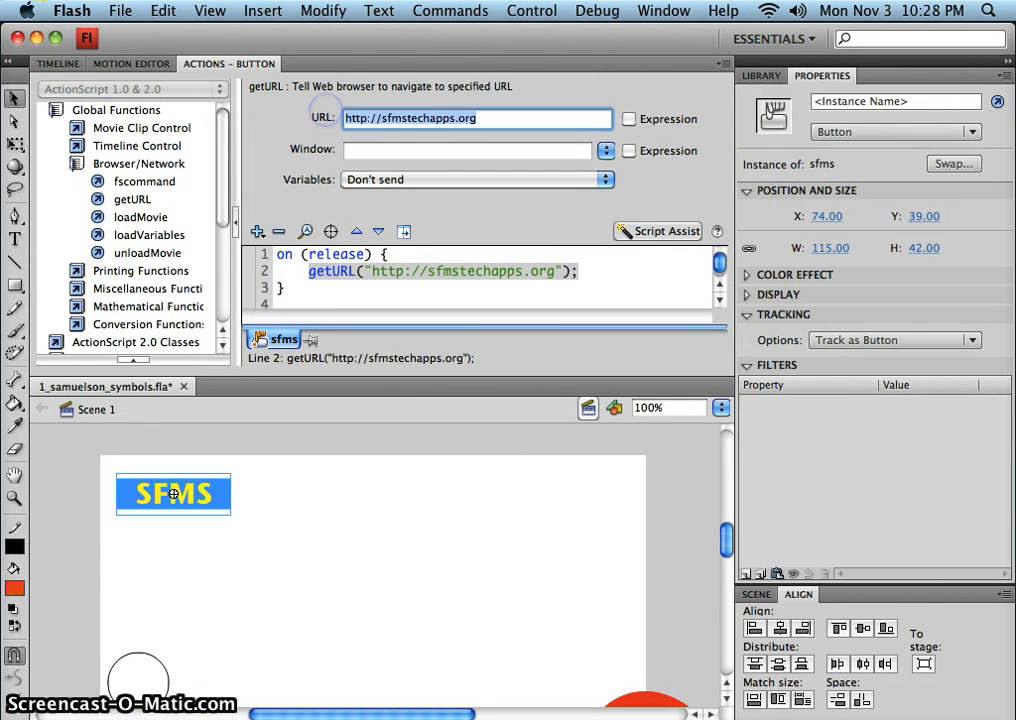
pyautogui.press('super+v')
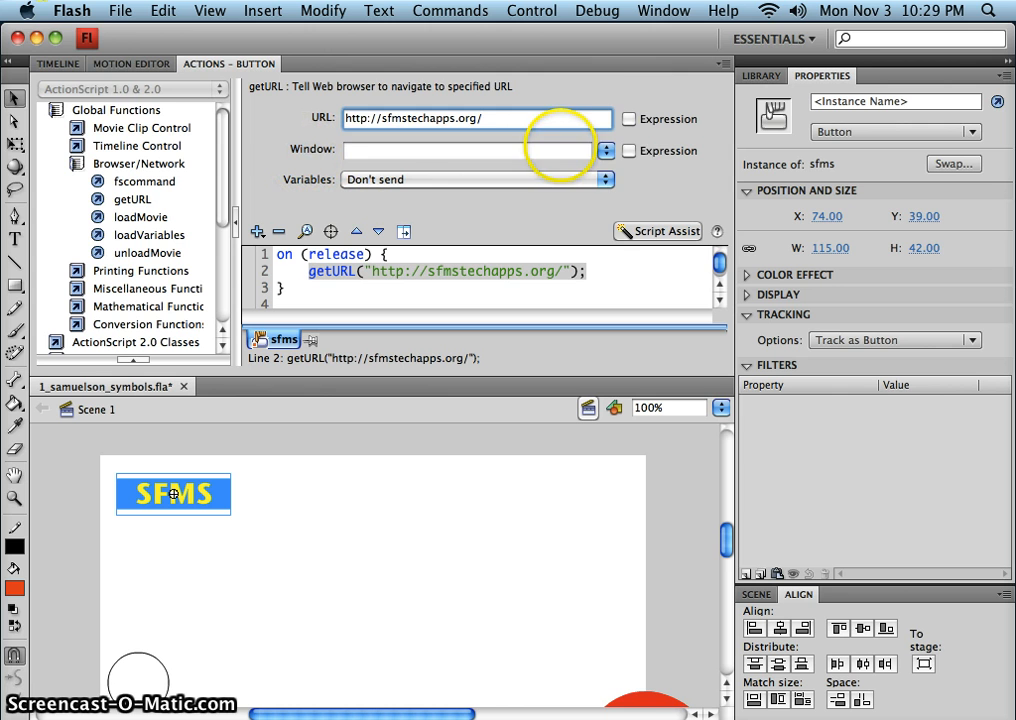
# Set the getURL action's target window to _blank and save the document.
pyautogui.click(606, 150)
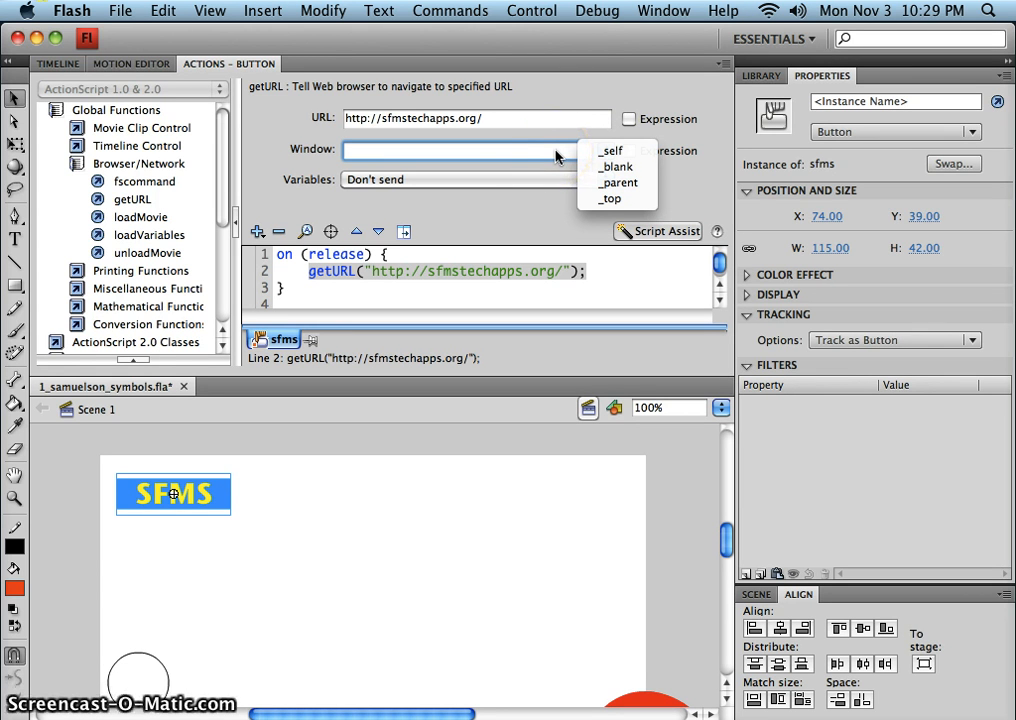
pyautogui.click(628, 168)
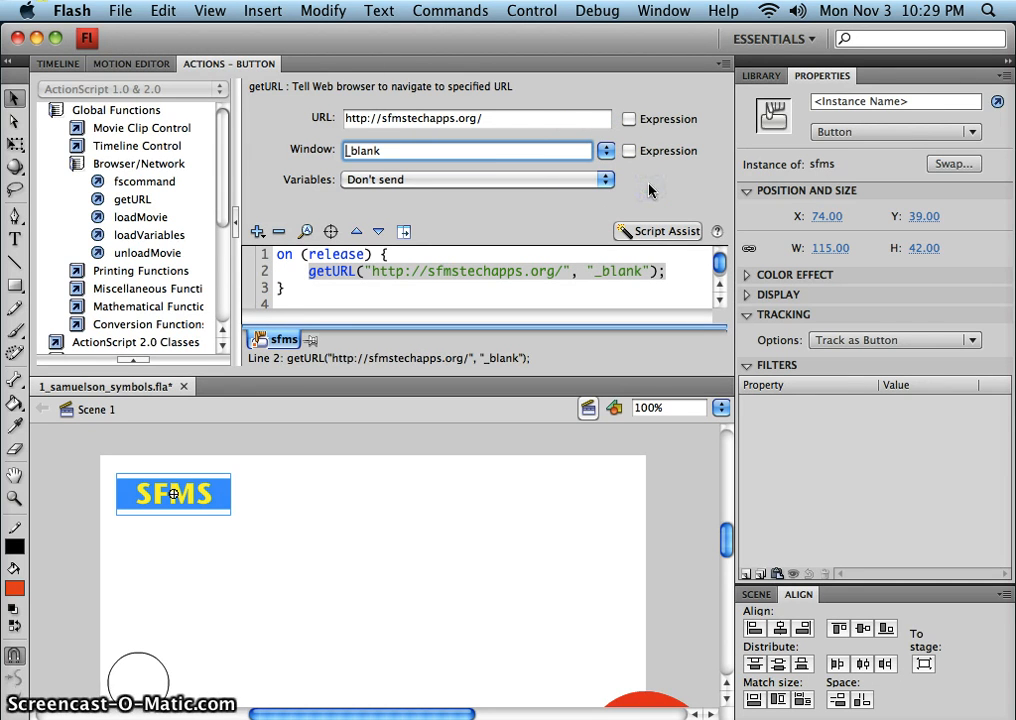
pyautogui.press('super+s')
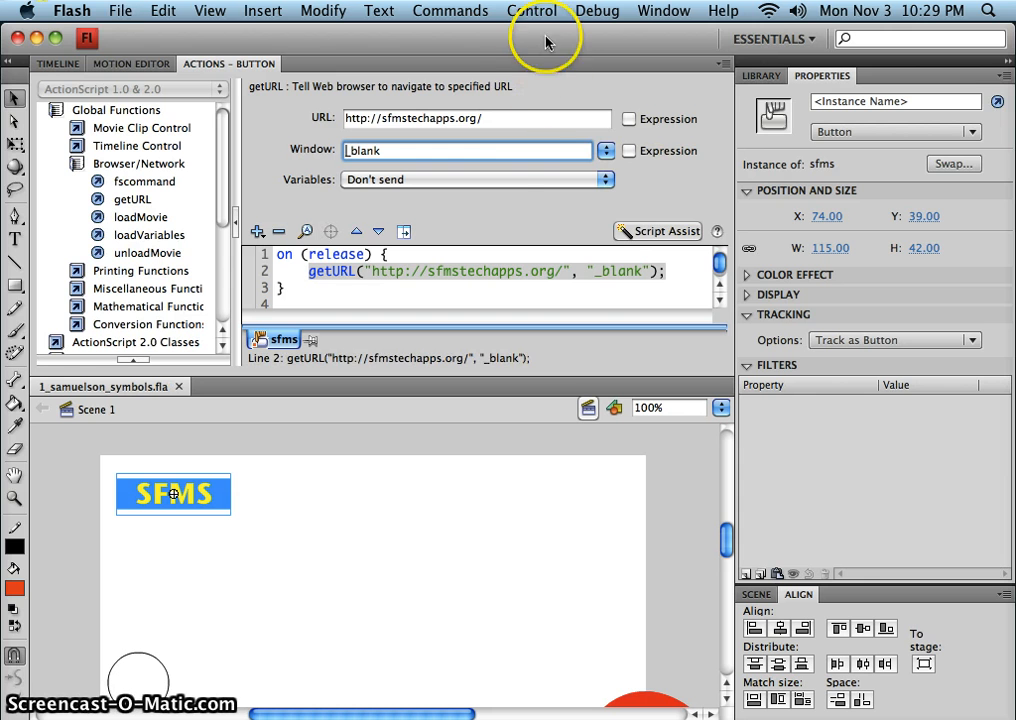
# Test the movie and try the SFMS button's link, quitting Safari and closing the preview when done.
pyautogui.moveTo(532, 15); pyautogui.dragTo(540, 152)
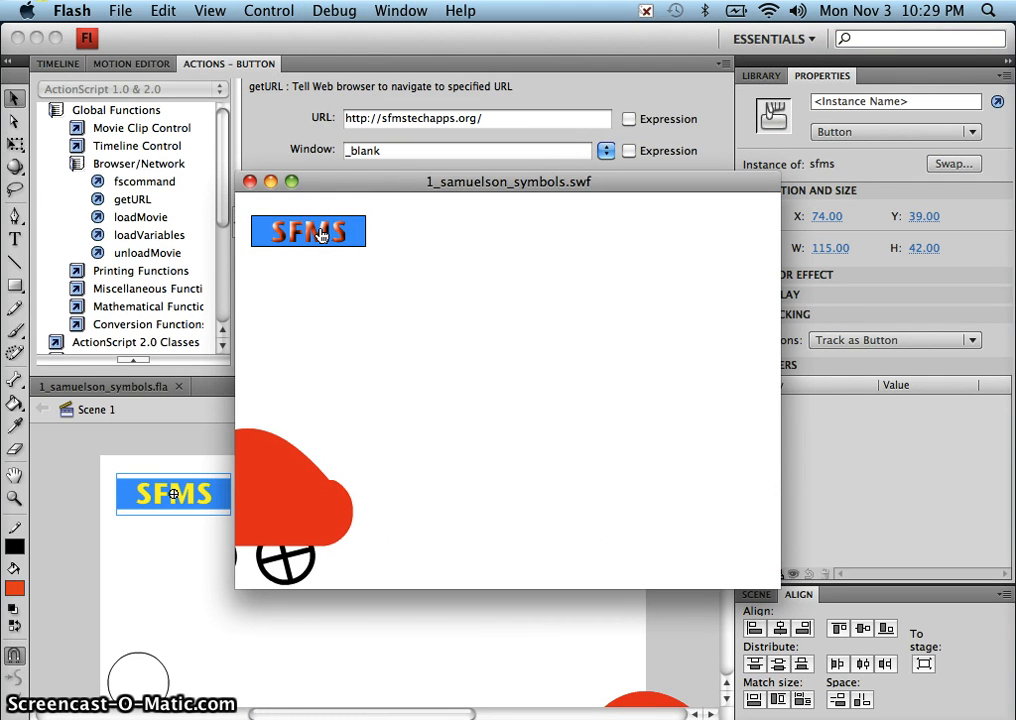
pyautogui.click(419, 716)
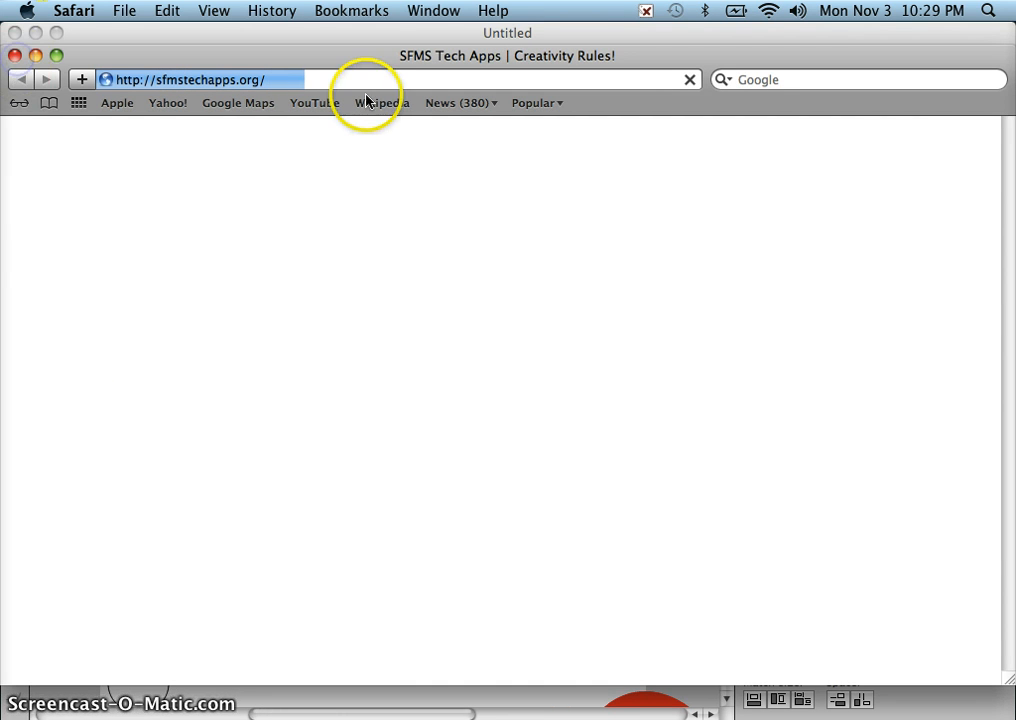
pyautogui.click(38, 55)
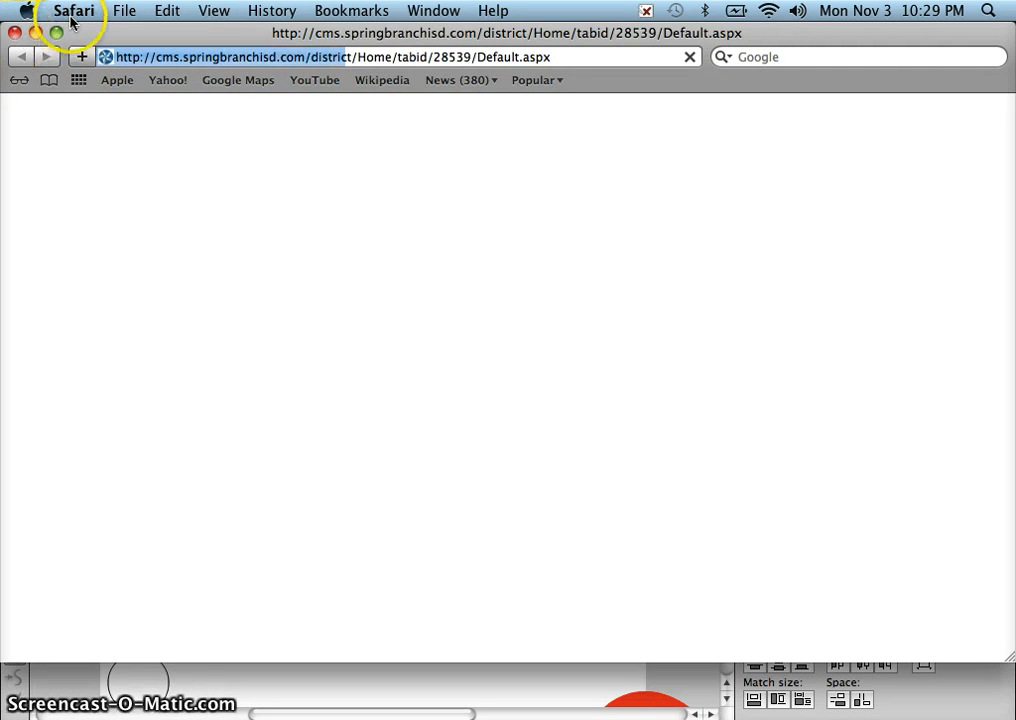
pyautogui.click(72, 12)
pyautogui.click(98, 332)
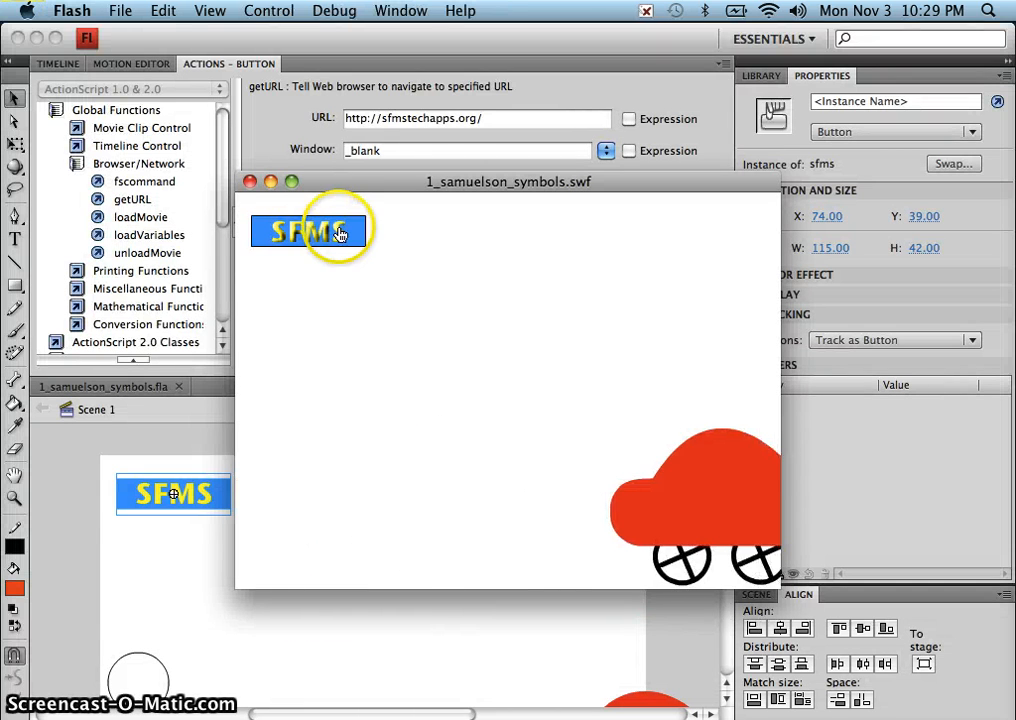
pyautogui.click(250, 181)
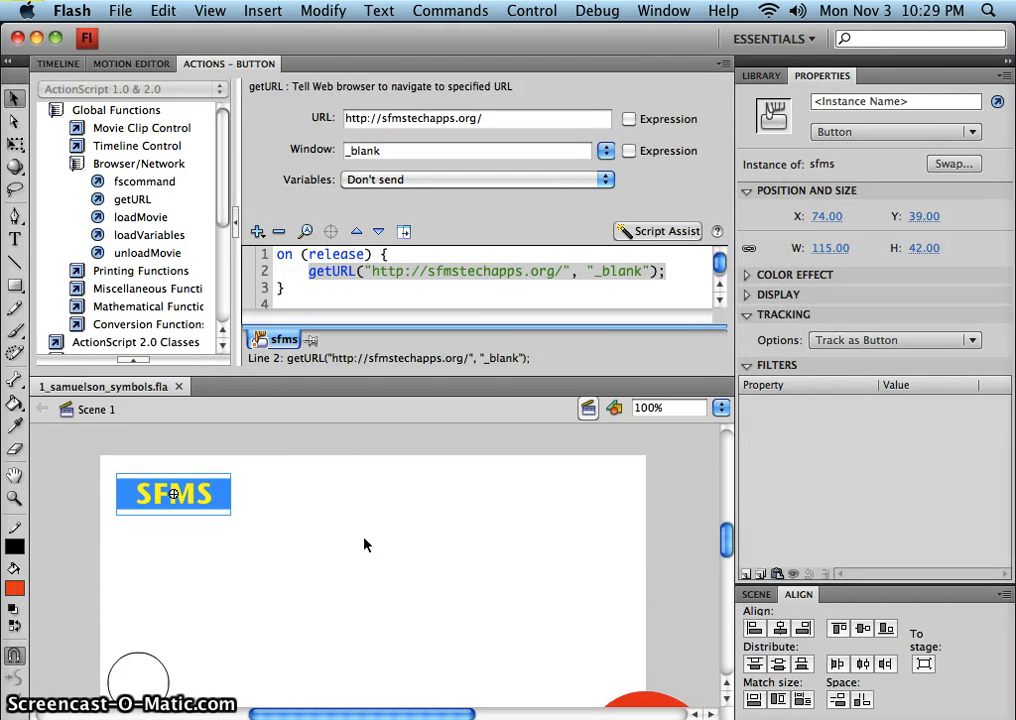
# Open the sfms button symbol for editing and add a new layer above Layer 1 with the Over state current.
pyautogui.click(364, 541)
pyautogui.doubleClick(177, 492)
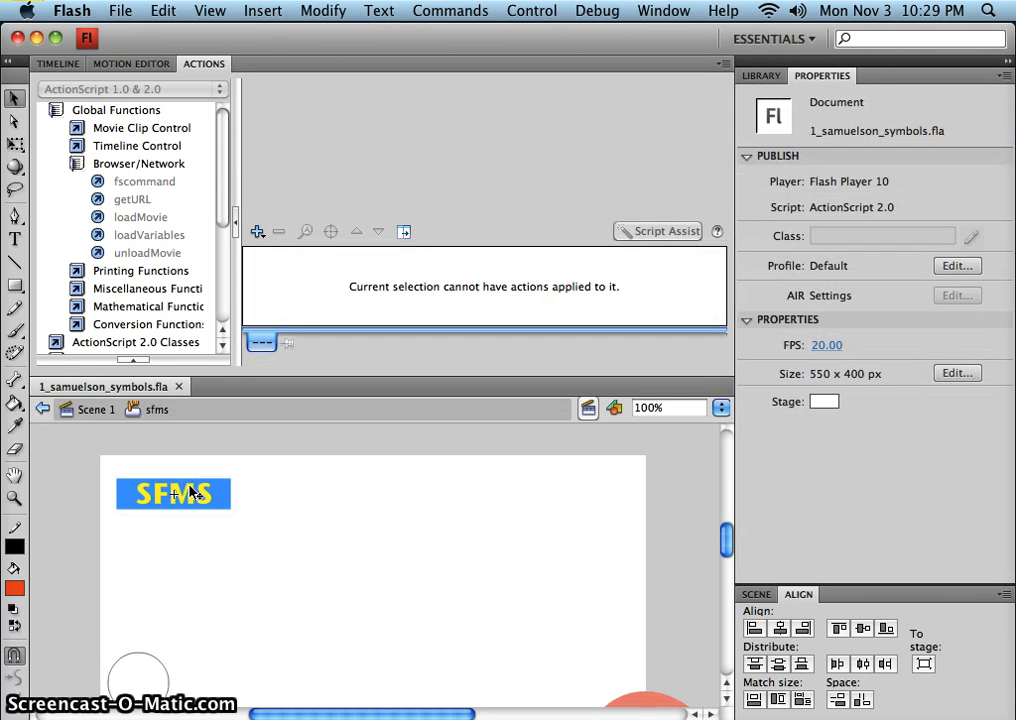
pyautogui.click(225, 530)
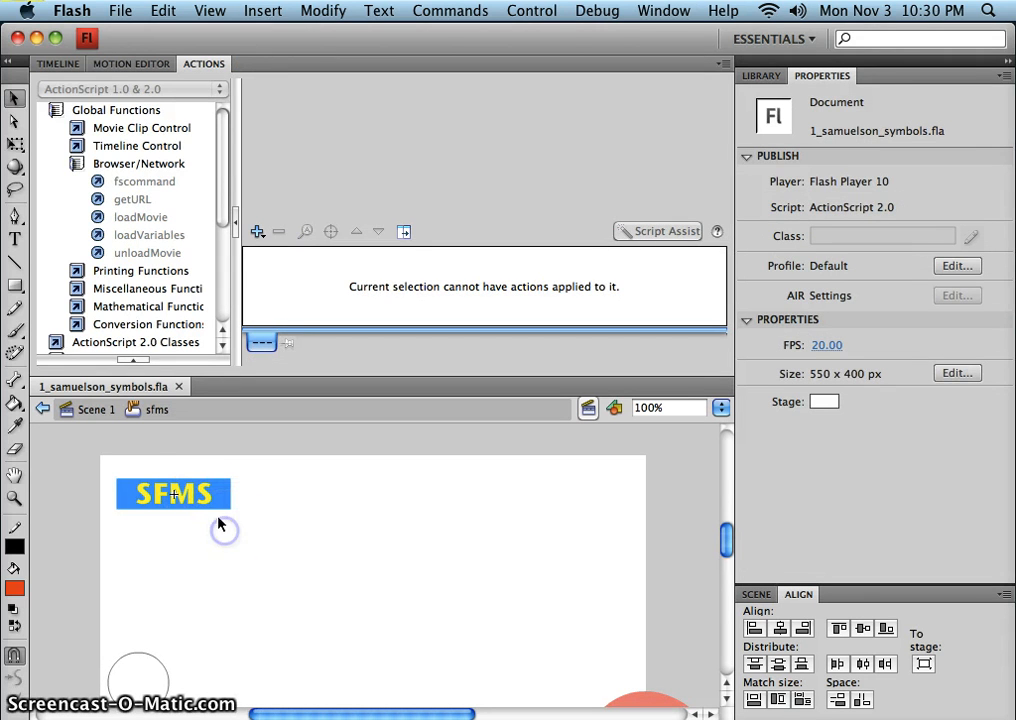
pyautogui.click(60, 64)
pyautogui.click(259, 108)
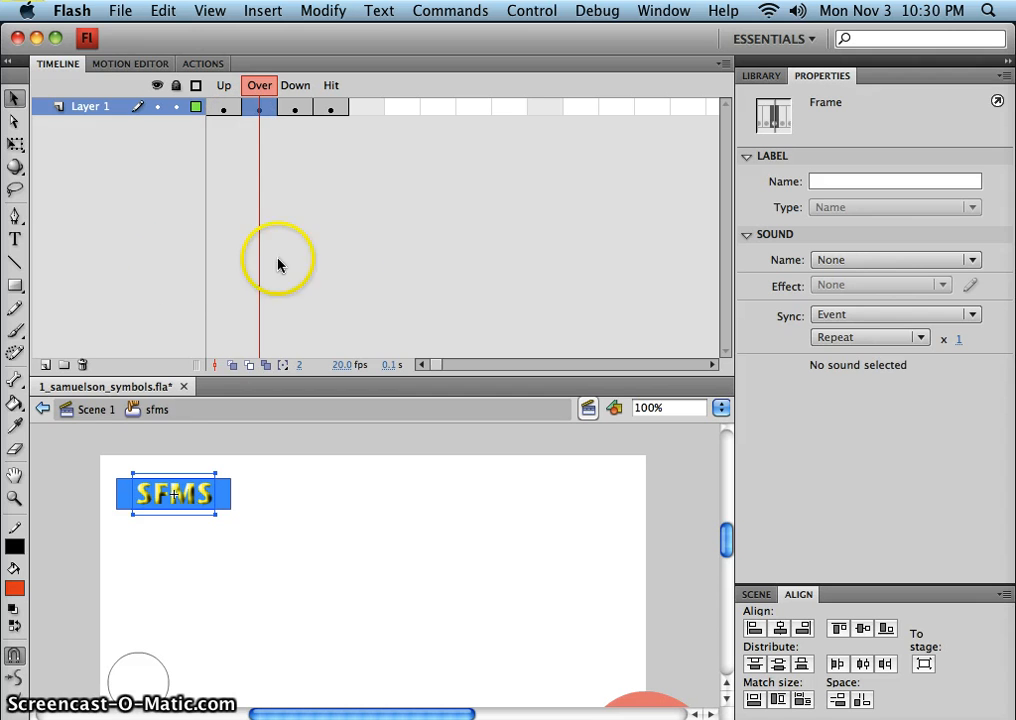
pyautogui.click(45, 365)
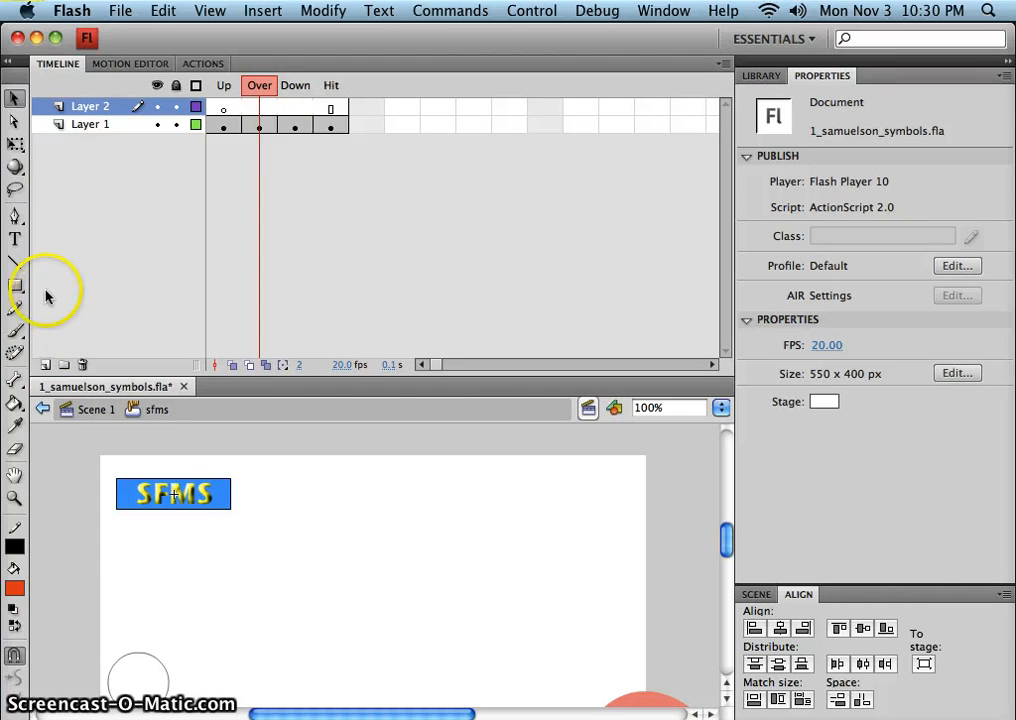
# Draw a horizontal line about 115 px wide just below the SFMS rectangle on Layer 2 and nudge it up 2 px.
pyautogui.click(17, 262)
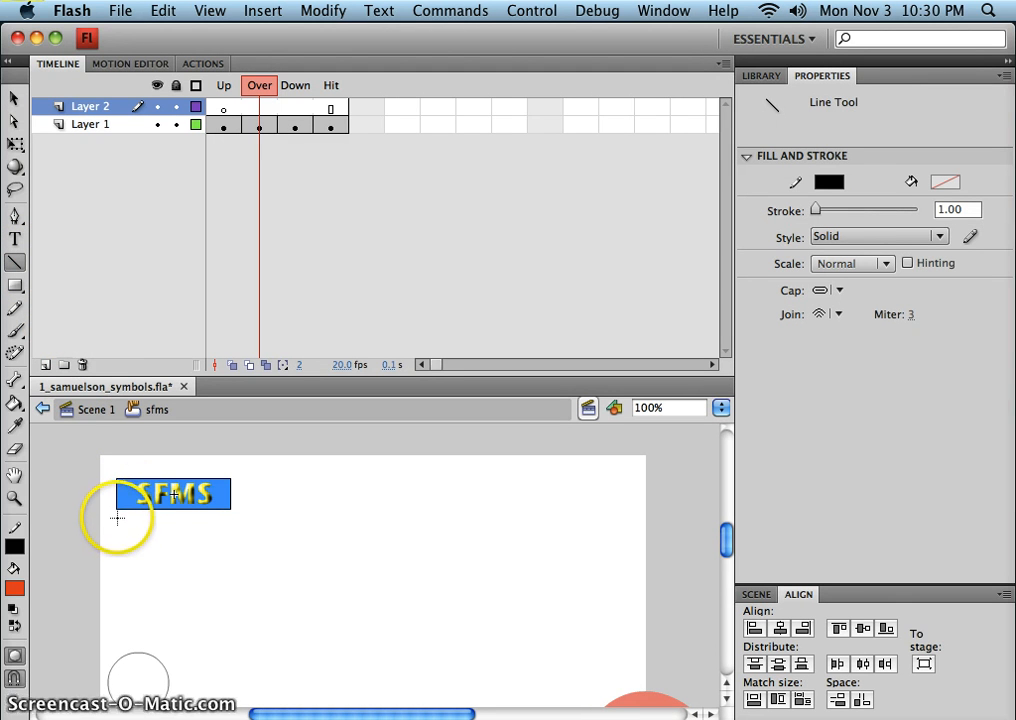
pyautogui.moveTo(119, 511); pyautogui.dragTo(145, 517)
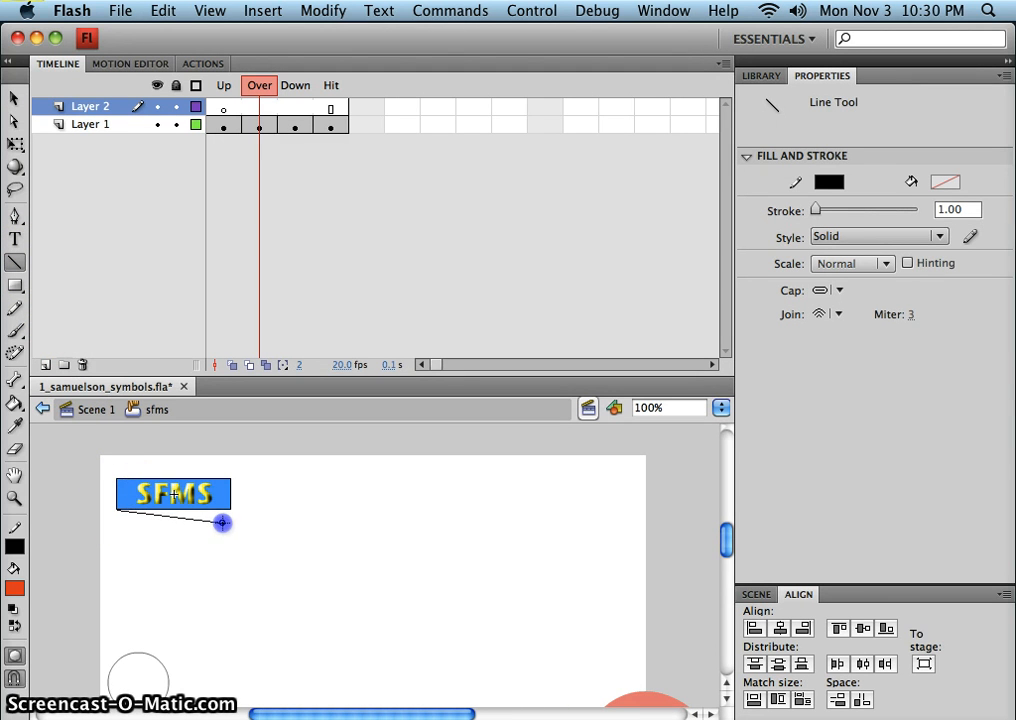
pyautogui.moveTo(229, 520); pyautogui.dragTo(231, 508)
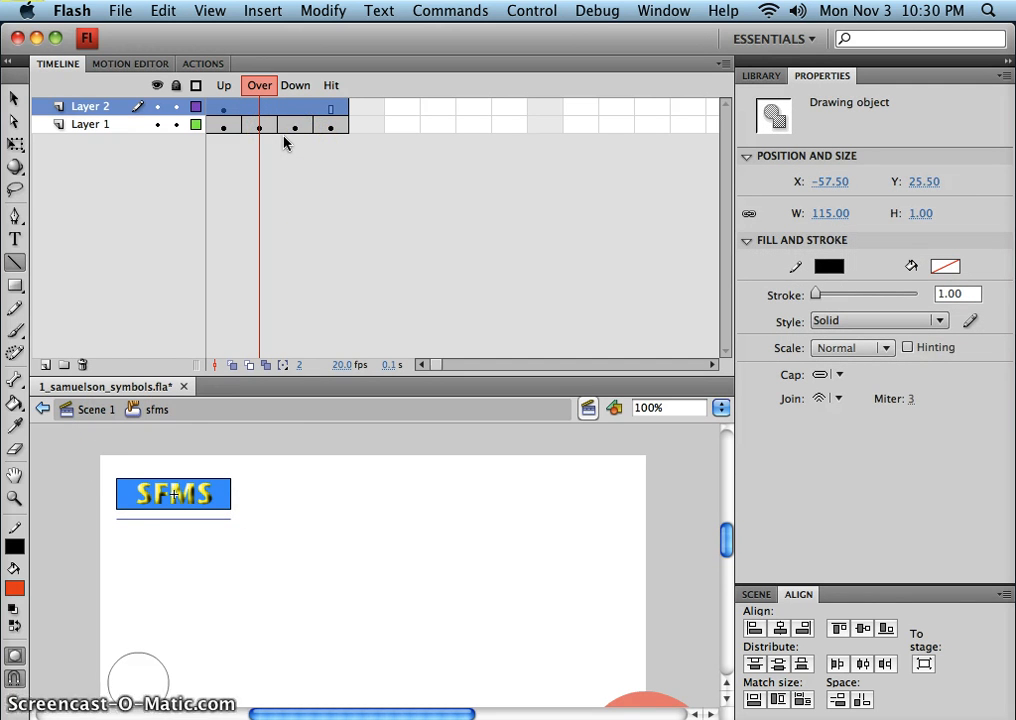
pyautogui.press('Up')
pyautogui.press('Up')
# Set the stroke height of the line under the SFMS rectangle to 3.
pyautogui.click(714, 280)
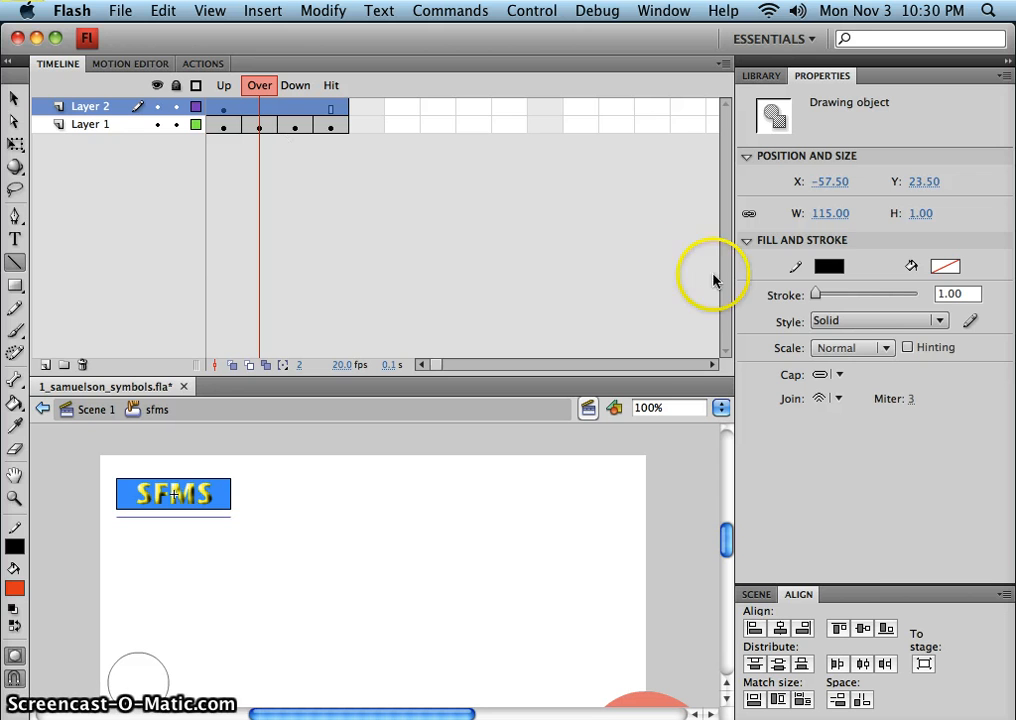
pyautogui.click(948, 293)
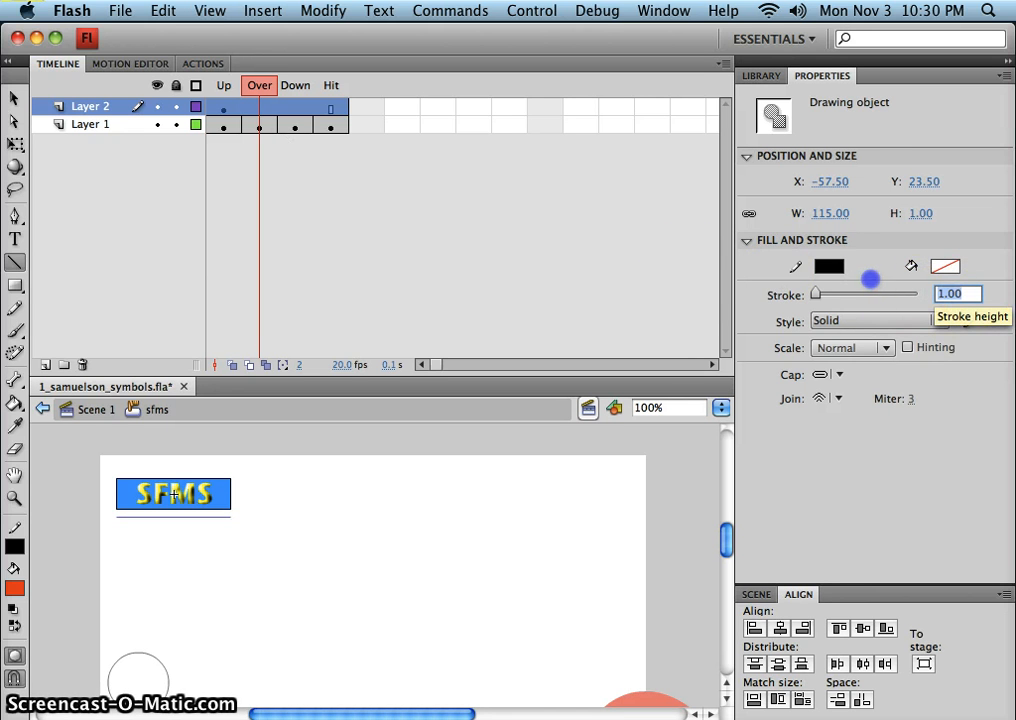
pyautogui.write('3')
pyautogui.press('Return')
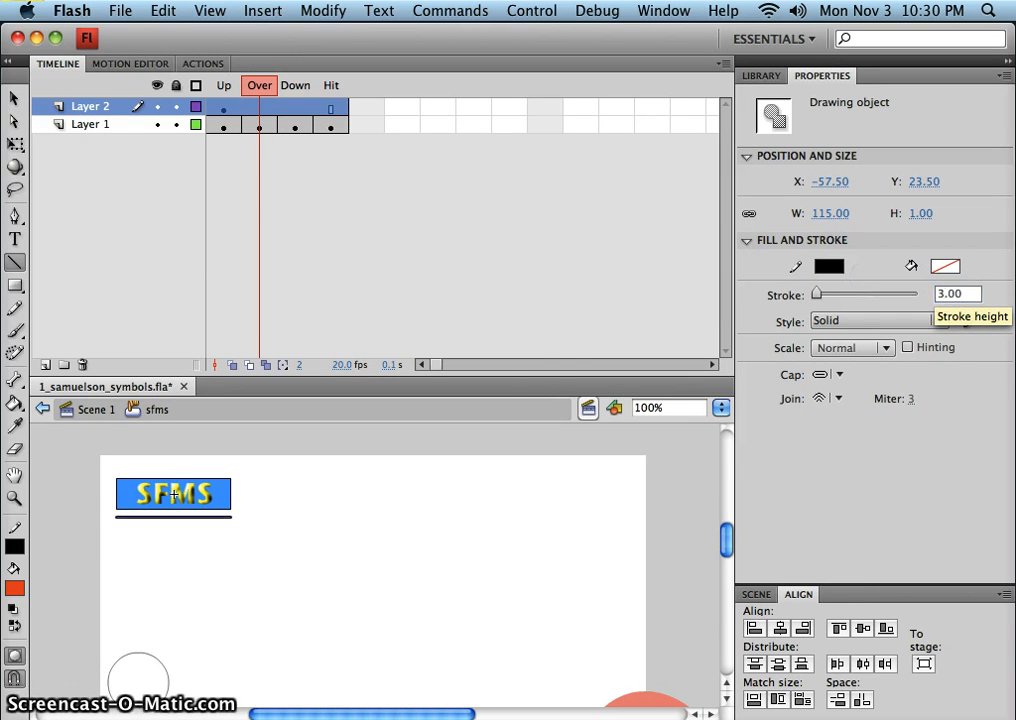
# Draw two short diagonal lines at the underline's right end to form an arrowhead.
pyautogui.click(567, 377)
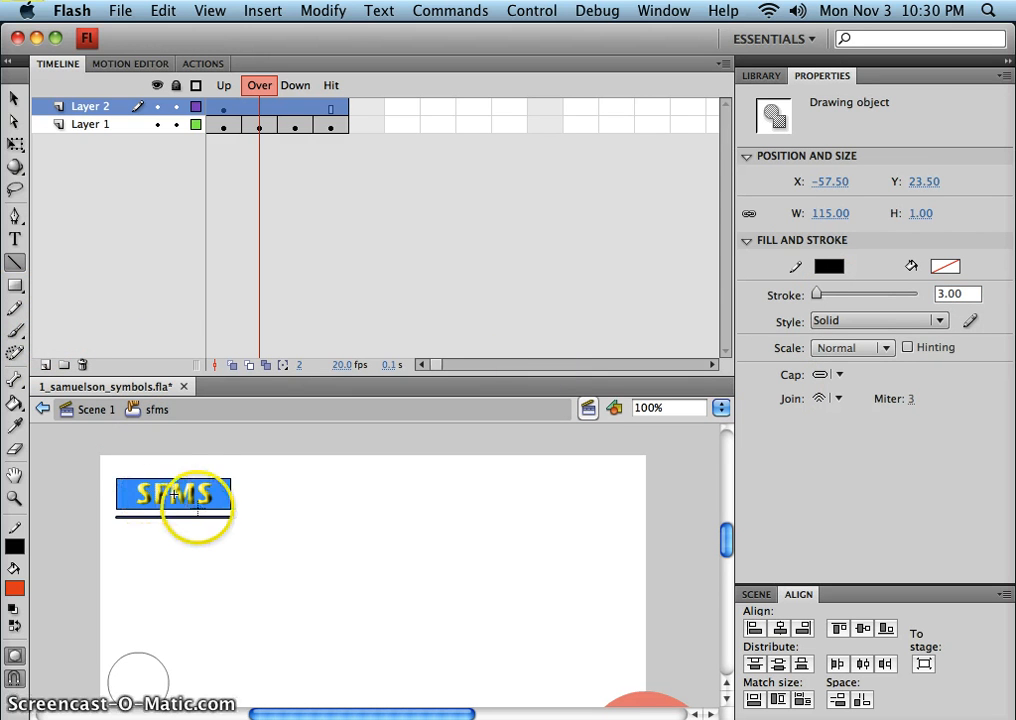
pyautogui.click(230, 517)
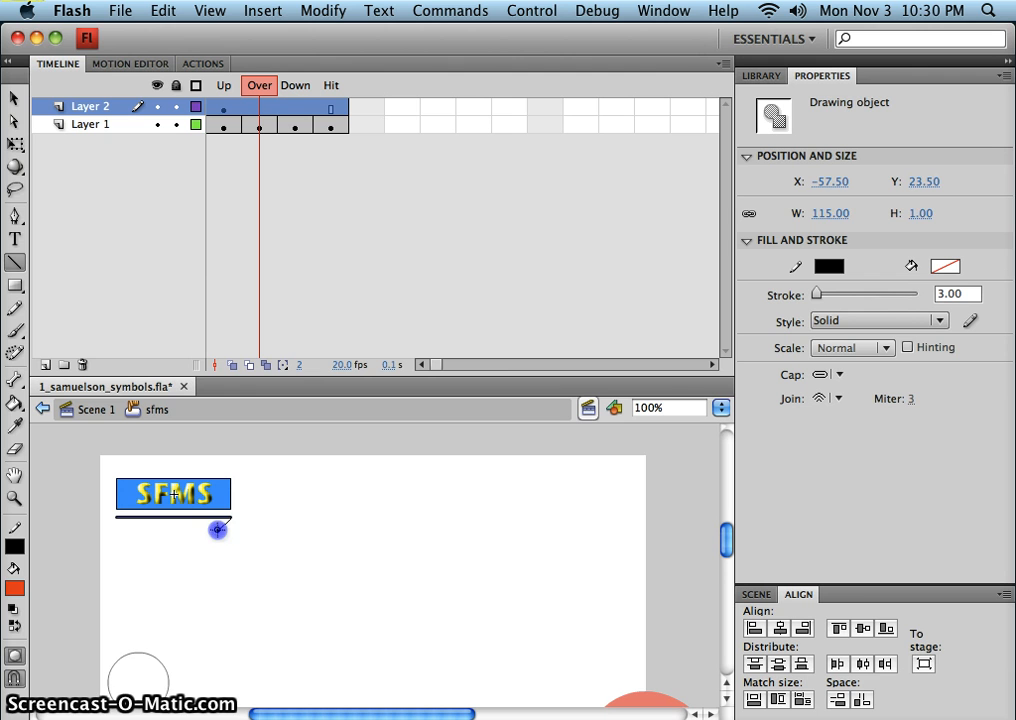
pyautogui.moveTo(217, 530)
pyautogui.mouseDown()
pyautogui.moveTo(229, 517)
pyautogui.moveTo(218, 507)
pyautogui.mouseUp()
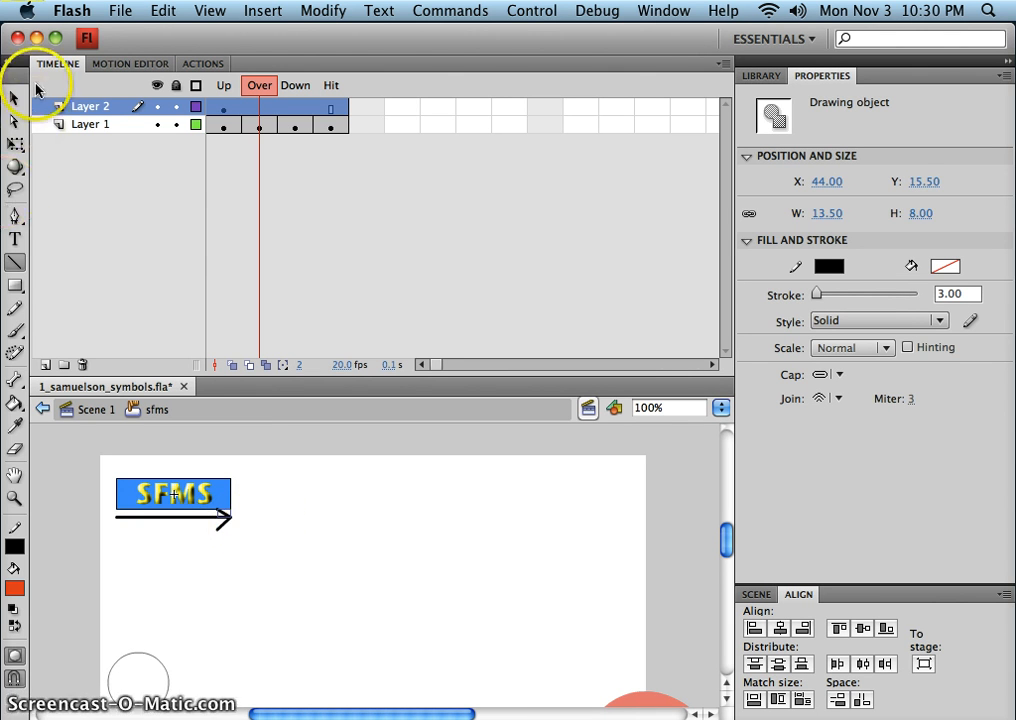
# Convert the arrow's line and arrowhead strokes on Layer 2 into a movie clip symbol named arrow.
pyautogui.click(15, 98)
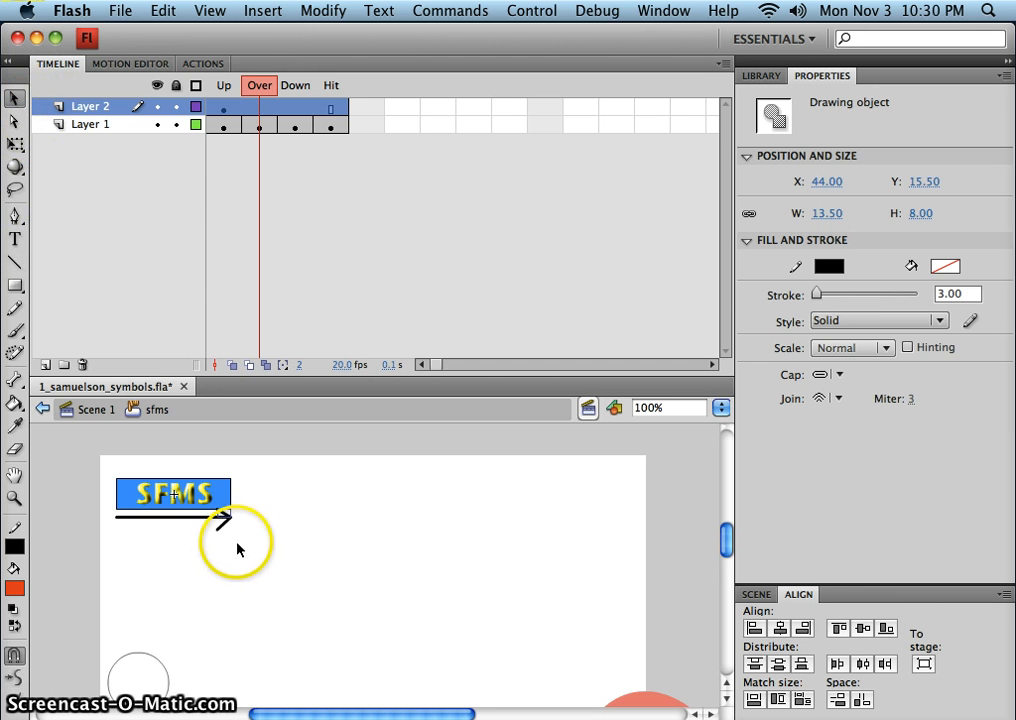
pyautogui.moveTo(237, 546); pyautogui.dragTo(118, 506)
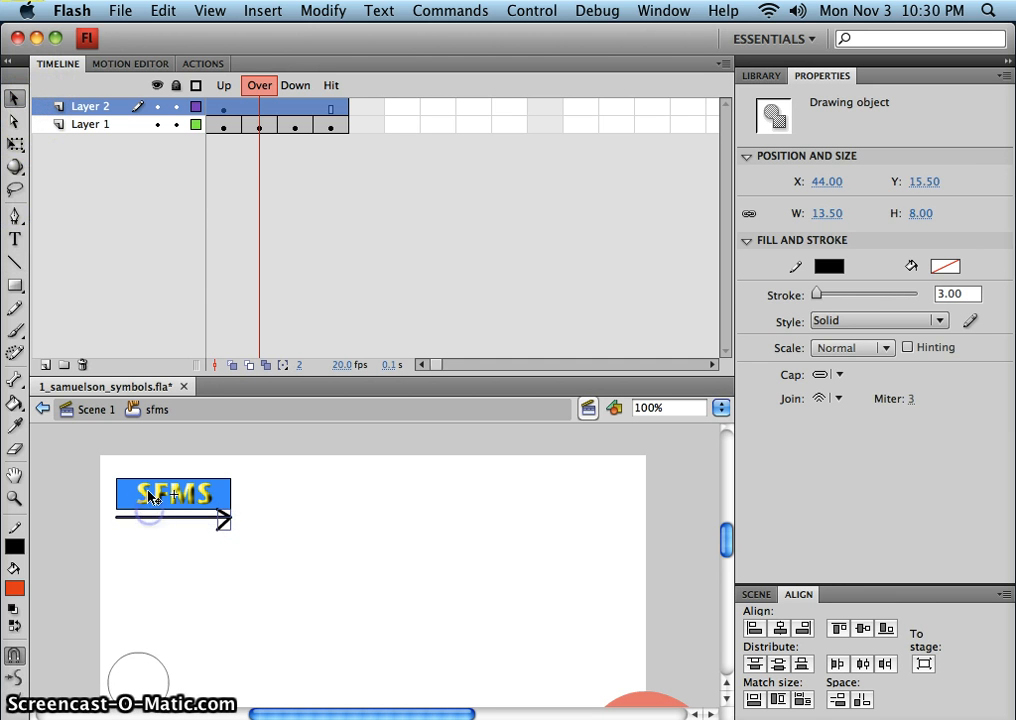
pyautogui.click(229, 106)
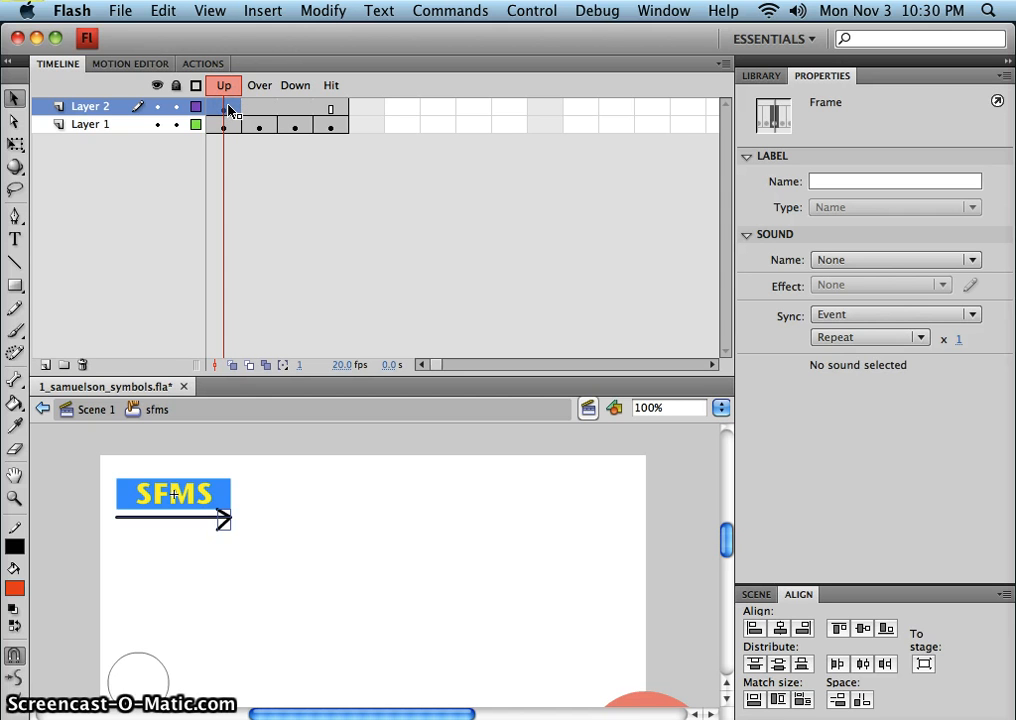
pyautogui.click(228, 109)
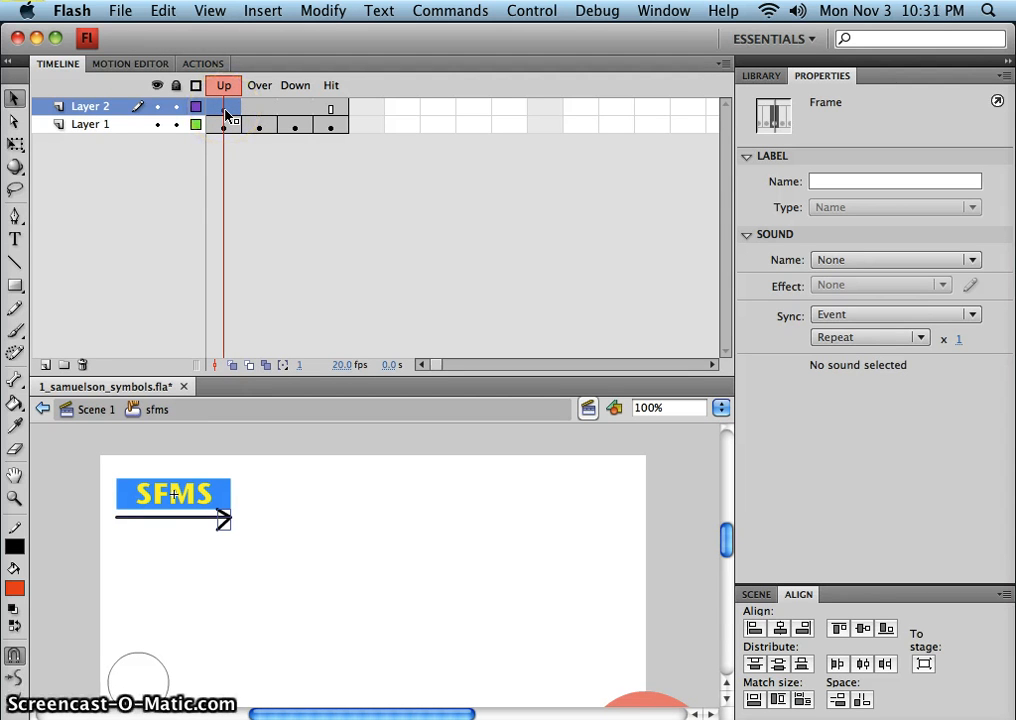
pyautogui.click(334, 11)
pyautogui.click(375, 66)
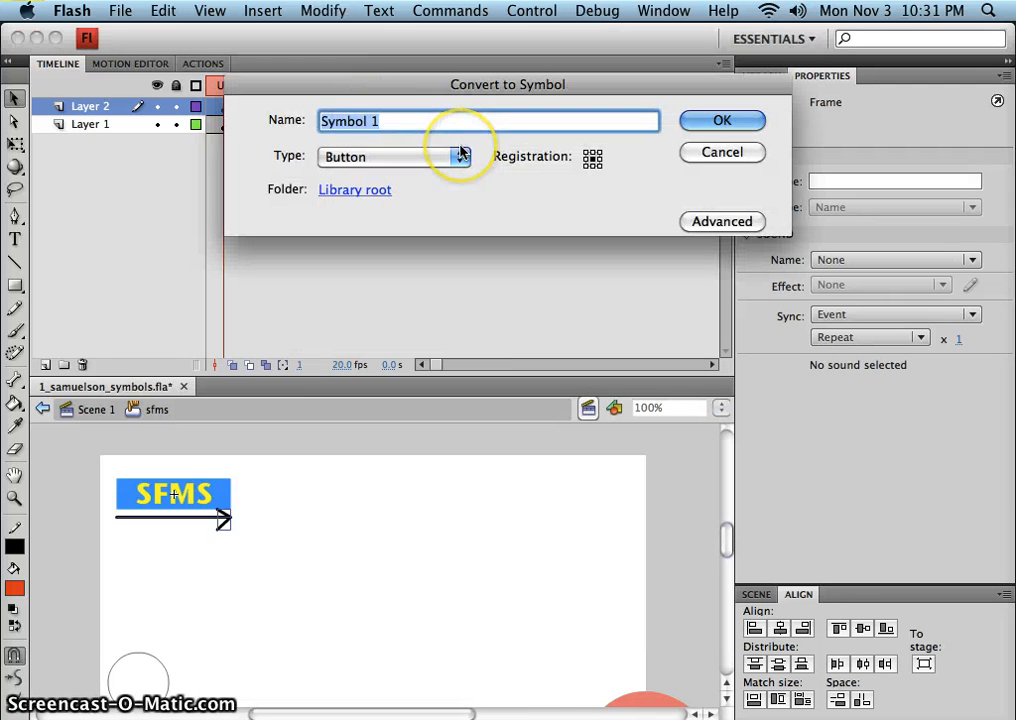
pyautogui.write('ar')
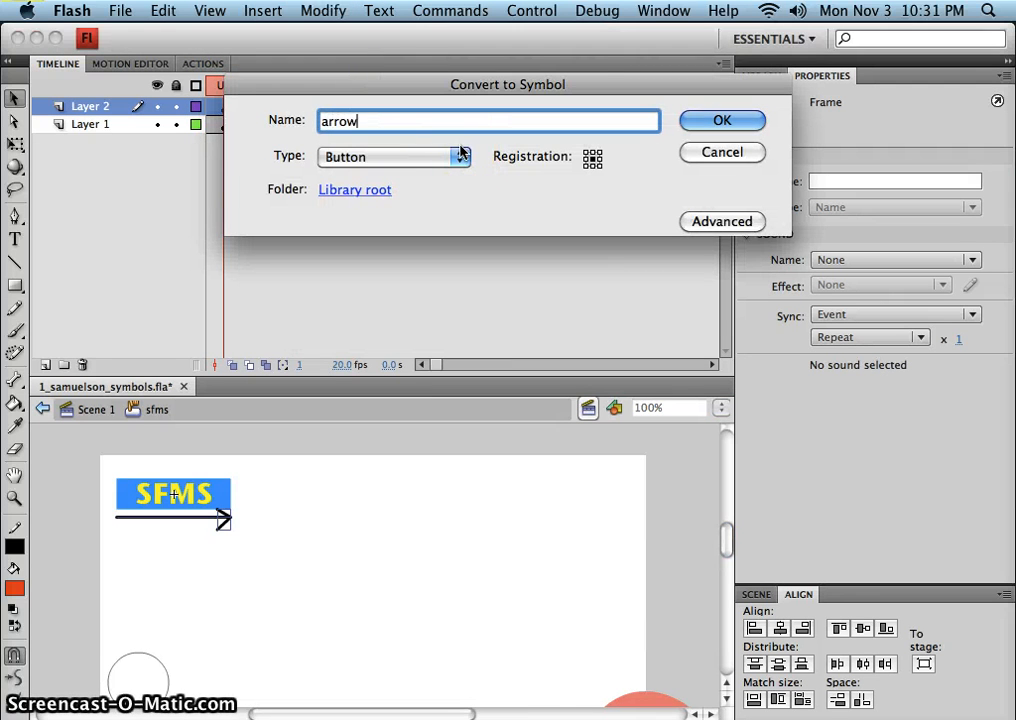
pyautogui.write('row')
pyautogui.click(415, 160)
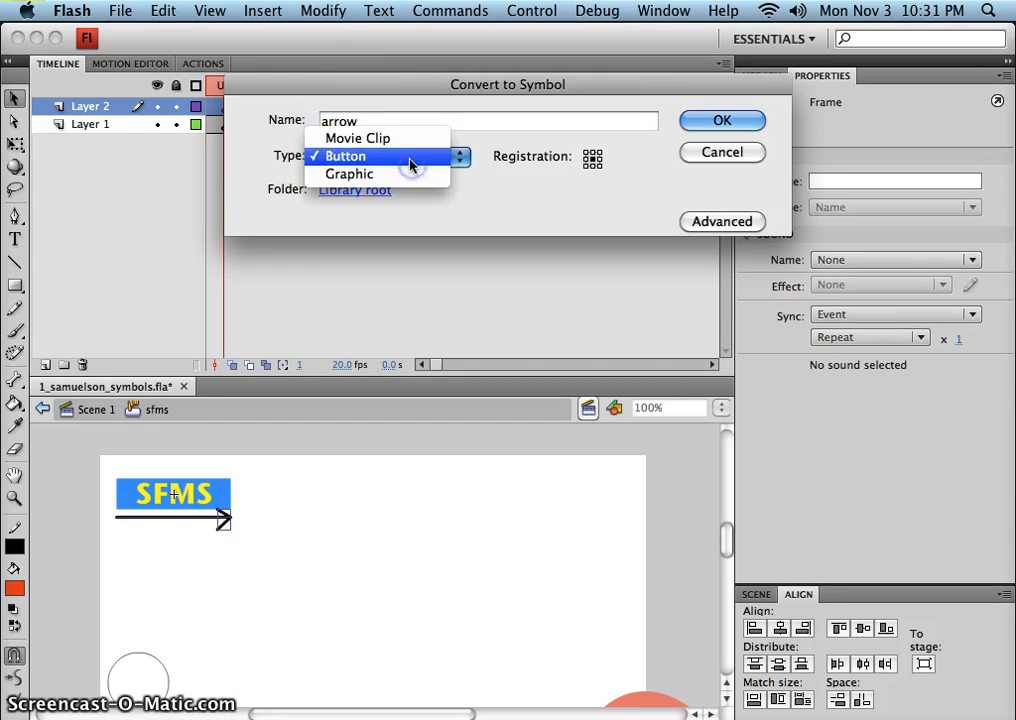
pyautogui.click(386, 143)
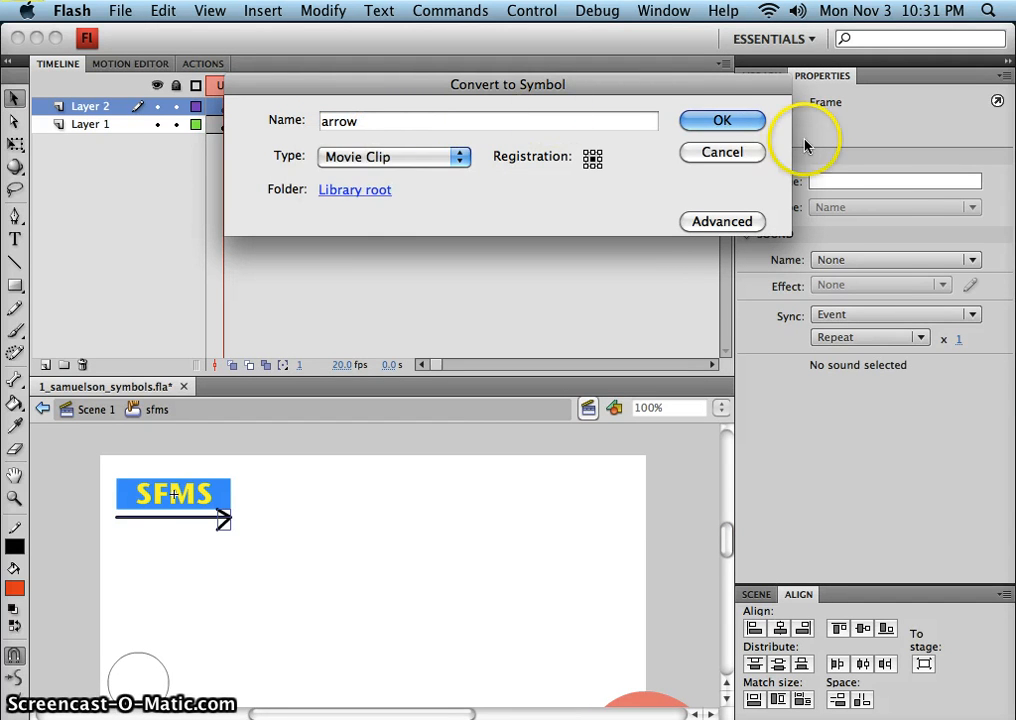
pyautogui.click(737, 120)
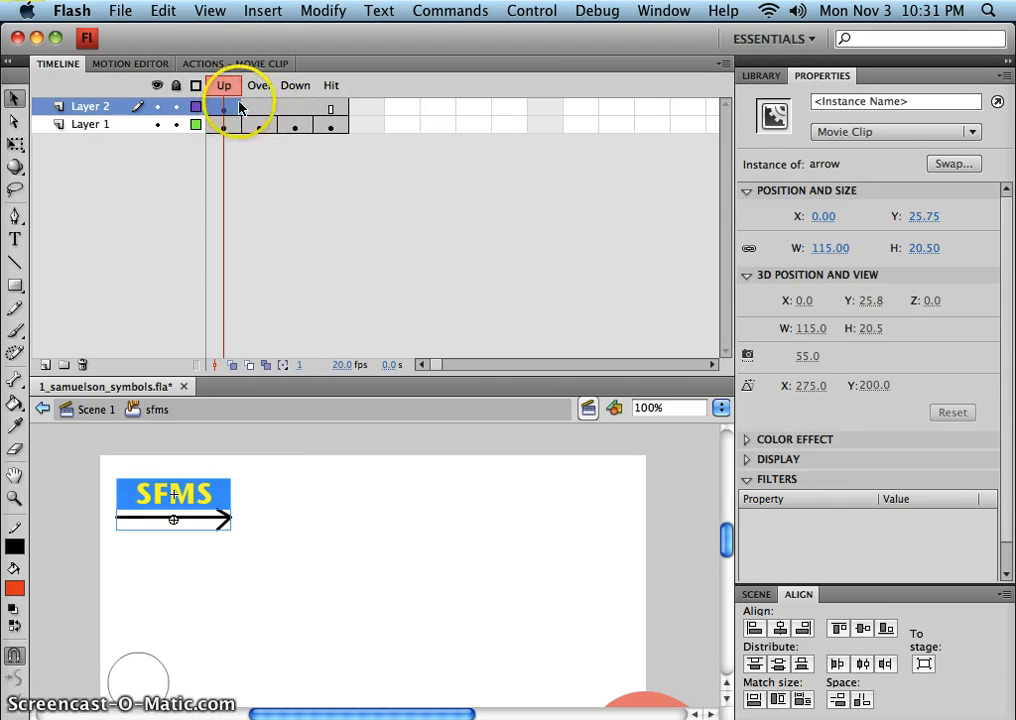
# Move Layer 2's arrow keyframe from the Up state to Over and open the arrow movie clip for editing.
pyautogui.moveTo(228, 106); pyautogui.dragTo(255, 110)
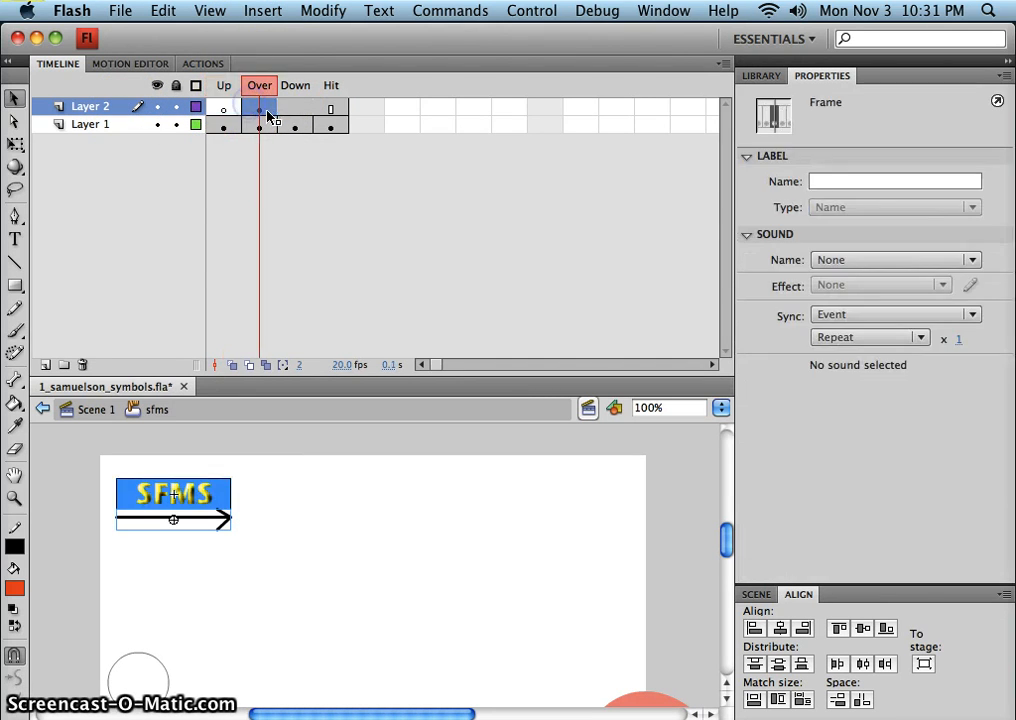
pyautogui.click(256, 110)
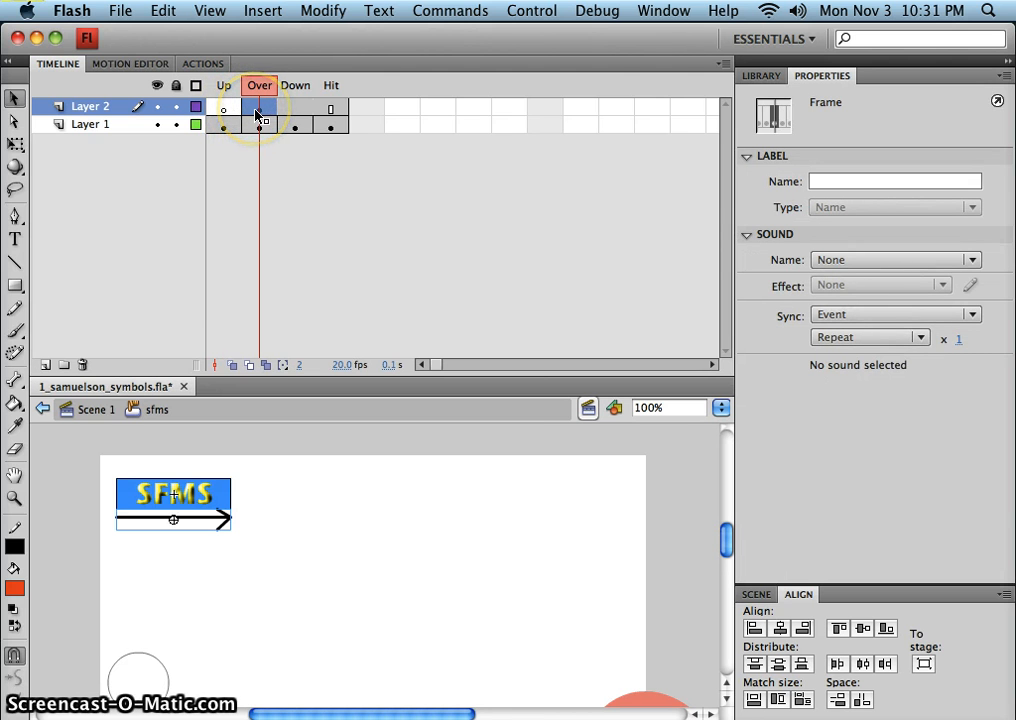
pyautogui.doubleClick(227, 524)
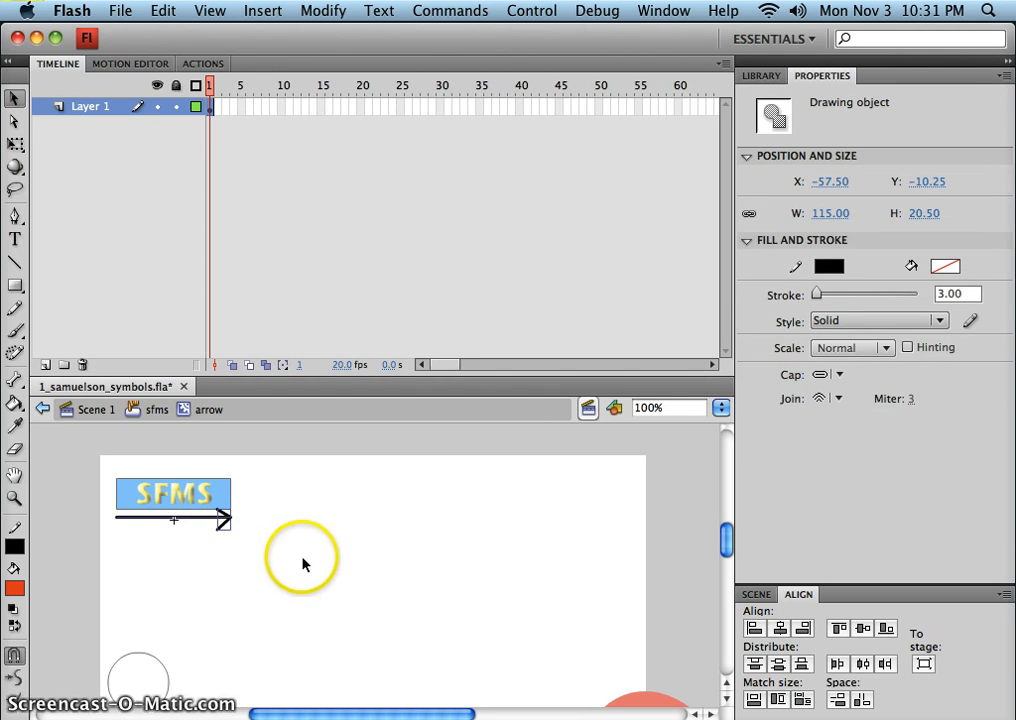
# Convert the arrow strokes inside the arrow movie clip into a graphic symbol named g_arrow.
pyautogui.moveTo(226, 530); pyautogui.dragTo(139, 515)
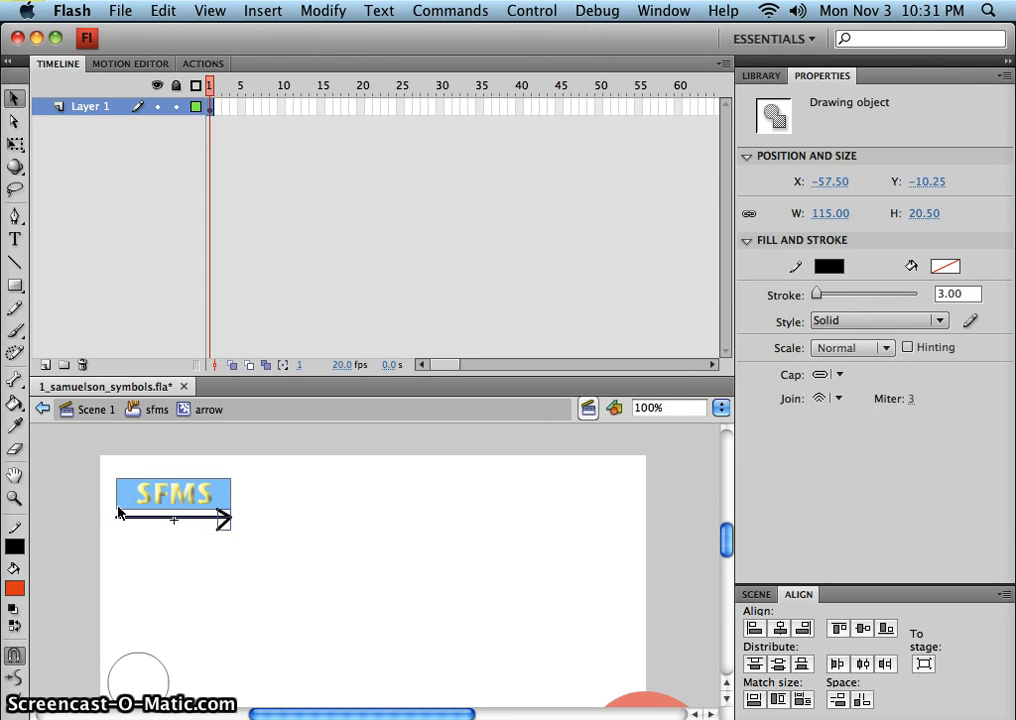
pyautogui.moveTo(118, 513); pyautogui.dragTo(118, 514)
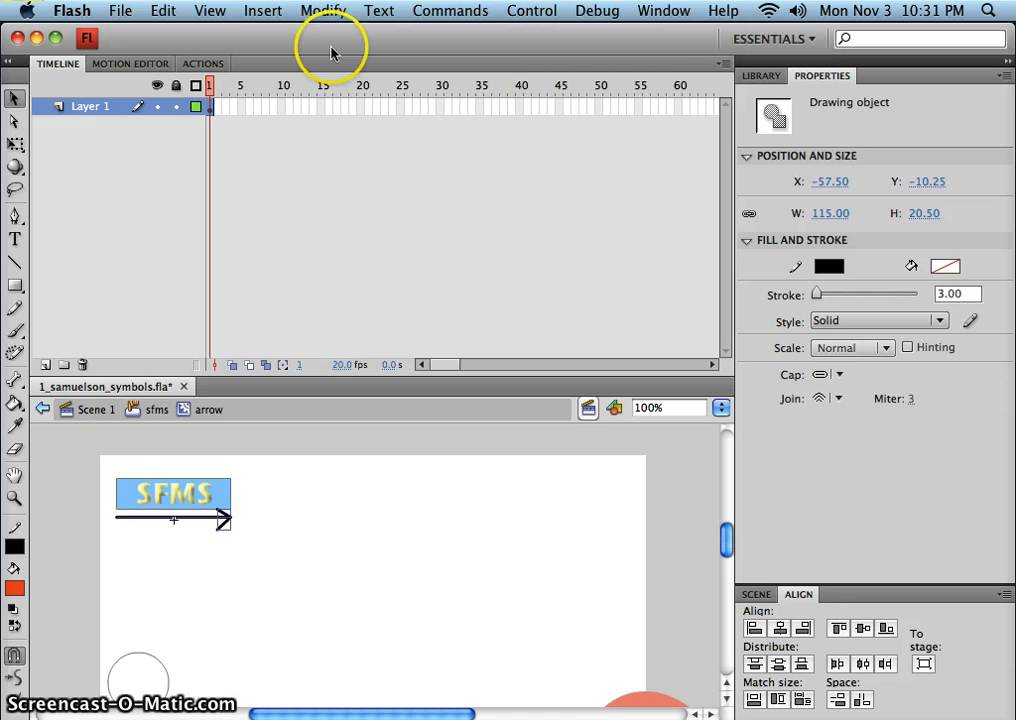
pyautogui.click(333, 14)
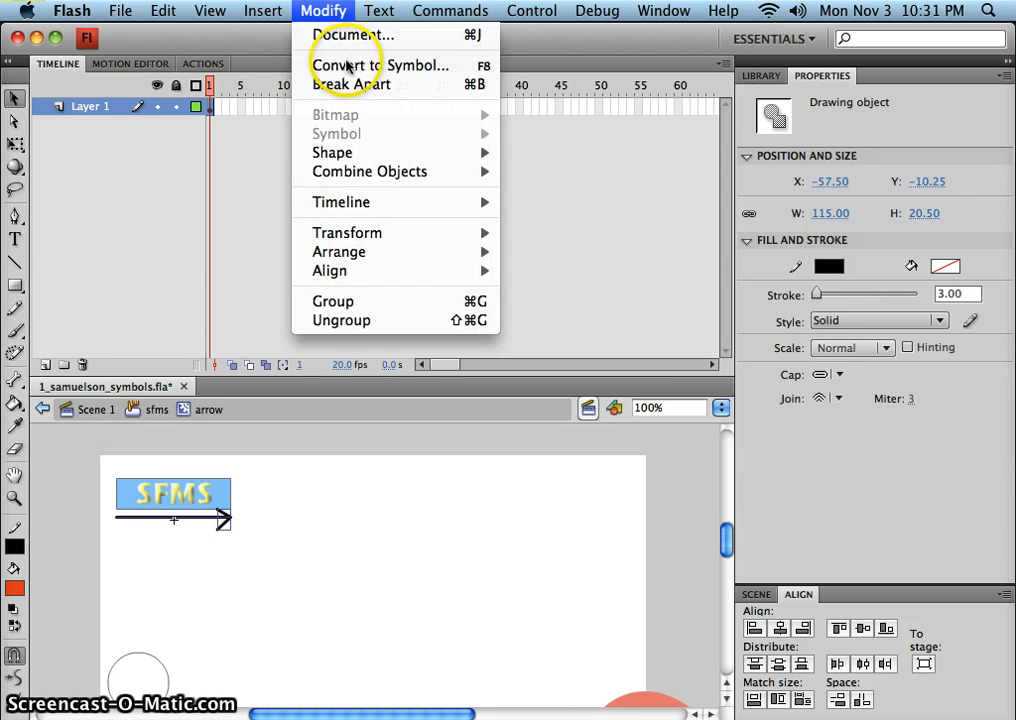
pyautogui.click(345, 64)
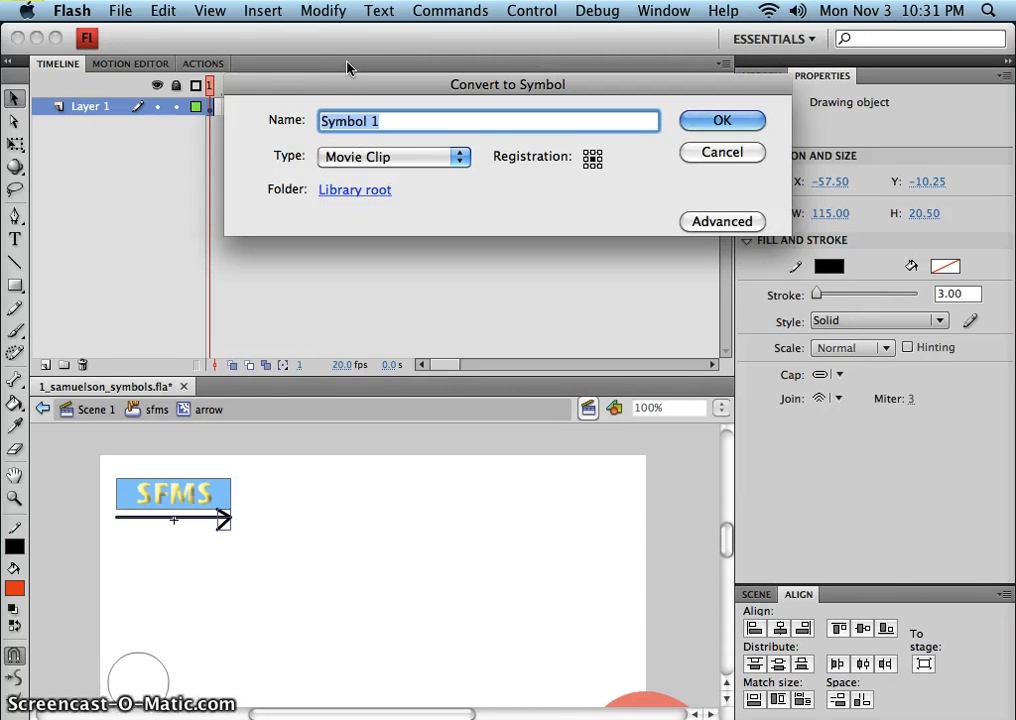
pyautogui.write('g_arrow')
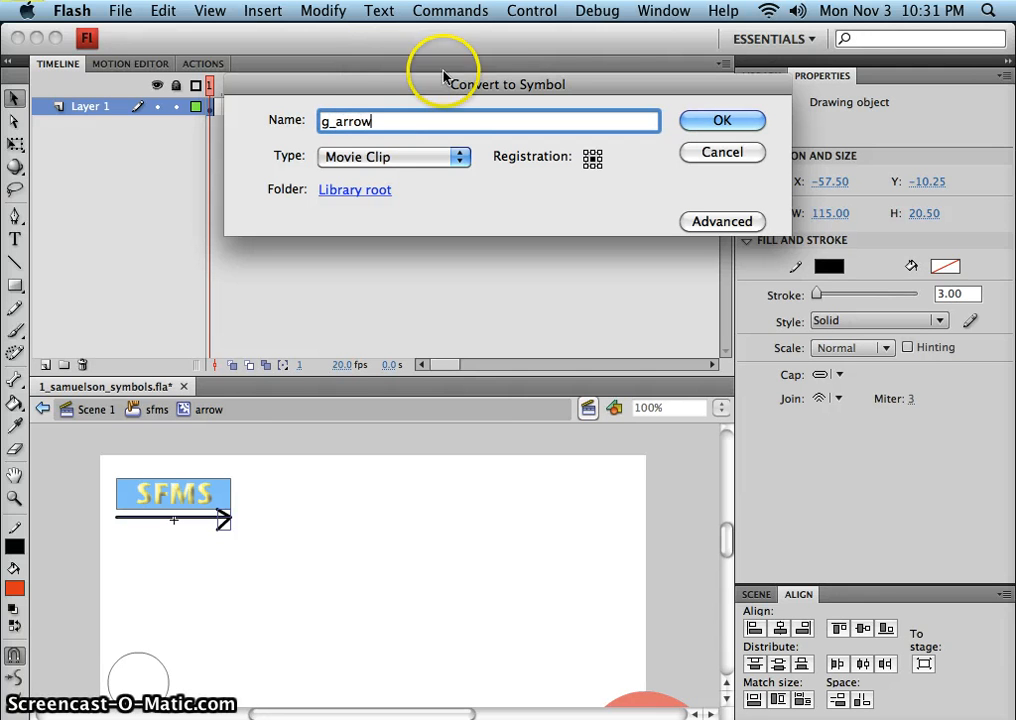
pyautogui.click(435, 158)
pyautogui.click(395, 193)
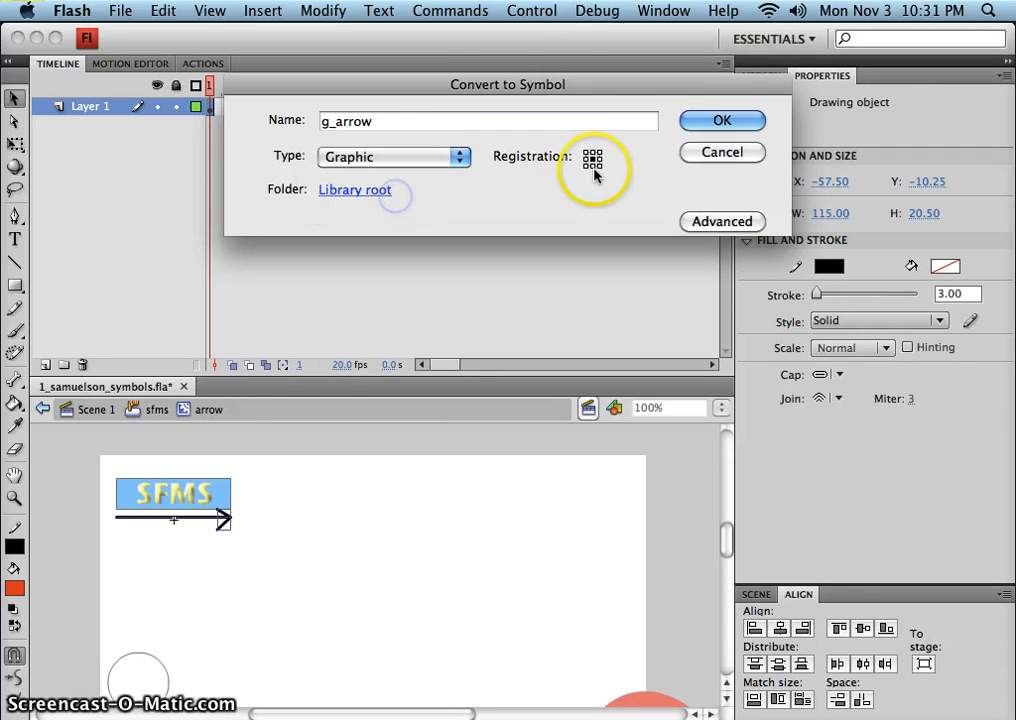
pyautogui.click(724, 124)
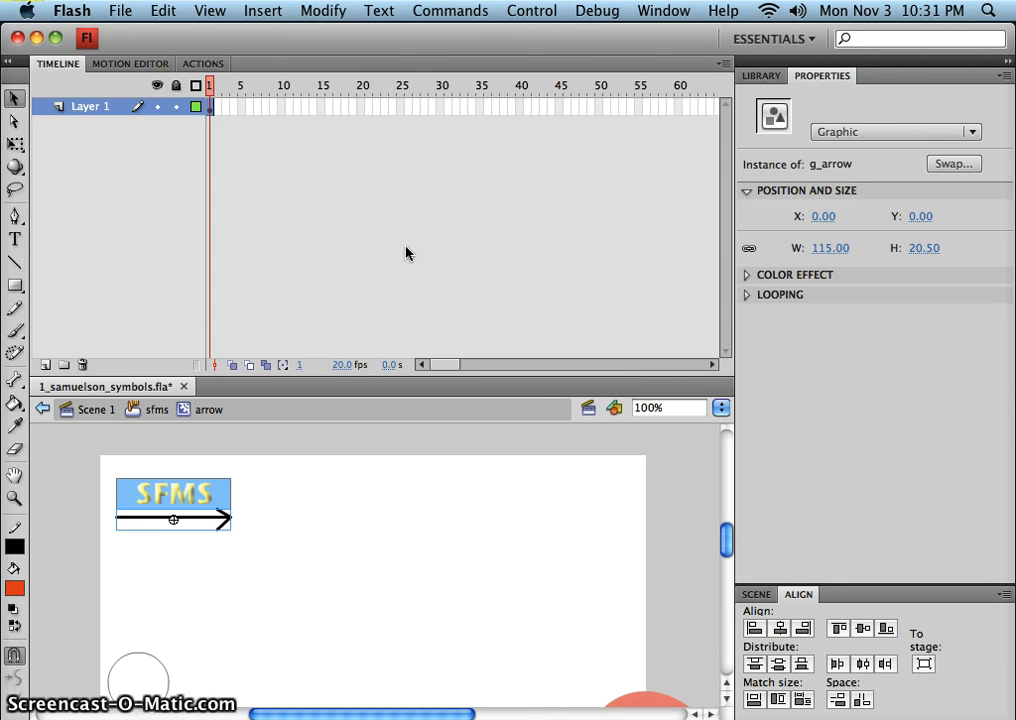
# Narrow the g_arrow instance with Free Transform to a width of about 9 px.
pyautogui.click(340, 573)
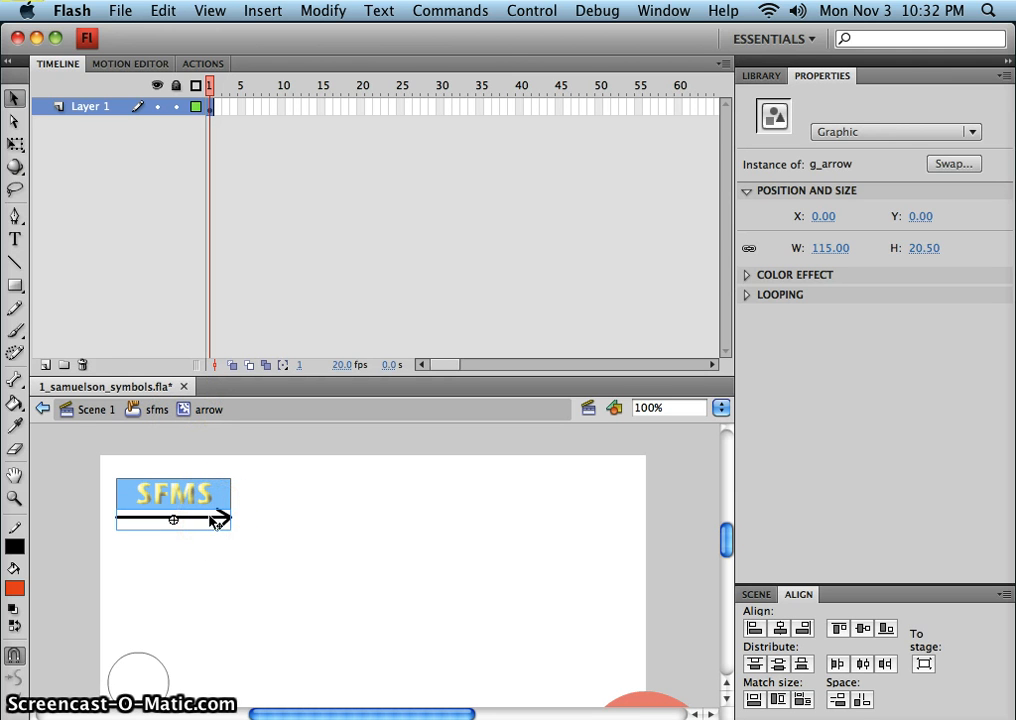
pyautogui.click(15, 144)
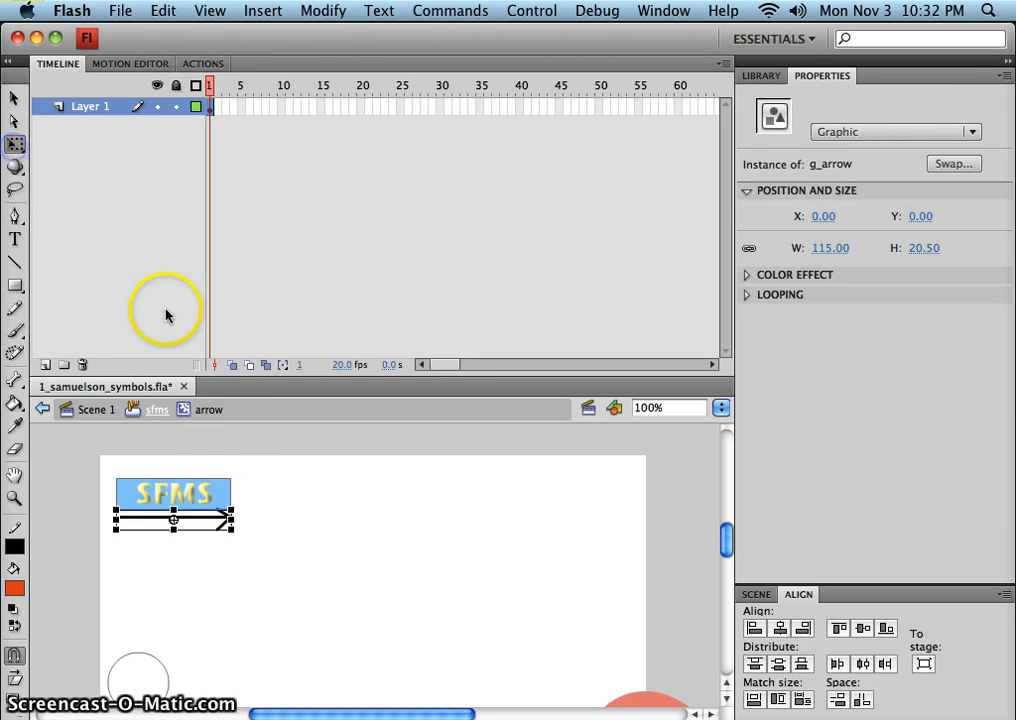
pyautogui.moveTo(231, 519); pyautogui.dragTo(180, 515)
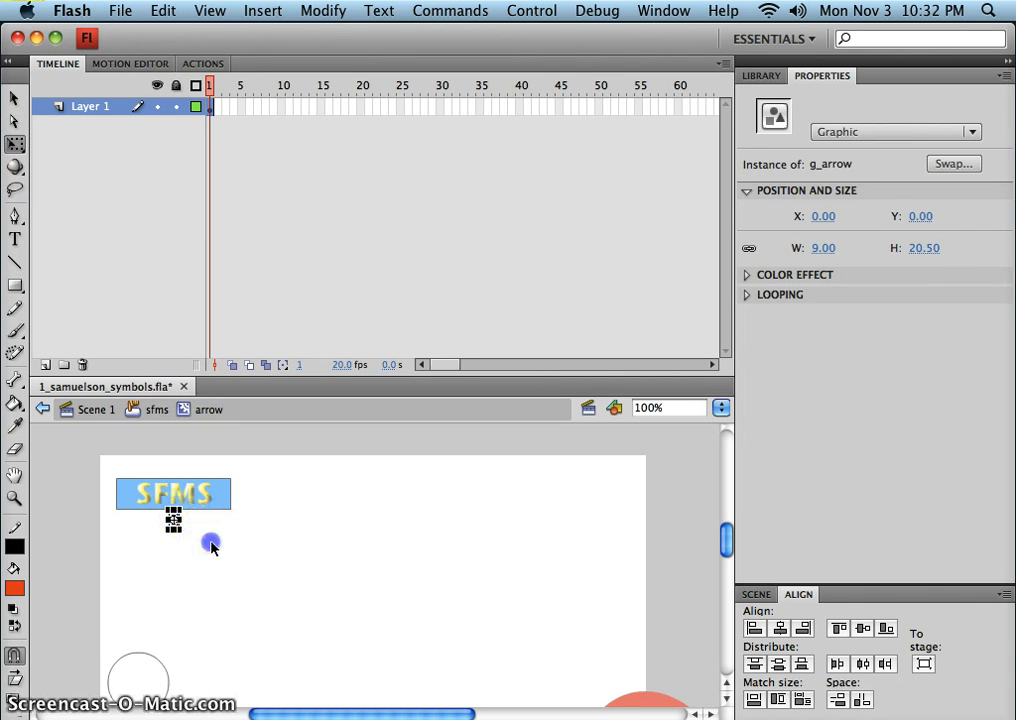
pyautogui.click(210, 541)
pyautogui.click(193, 531)
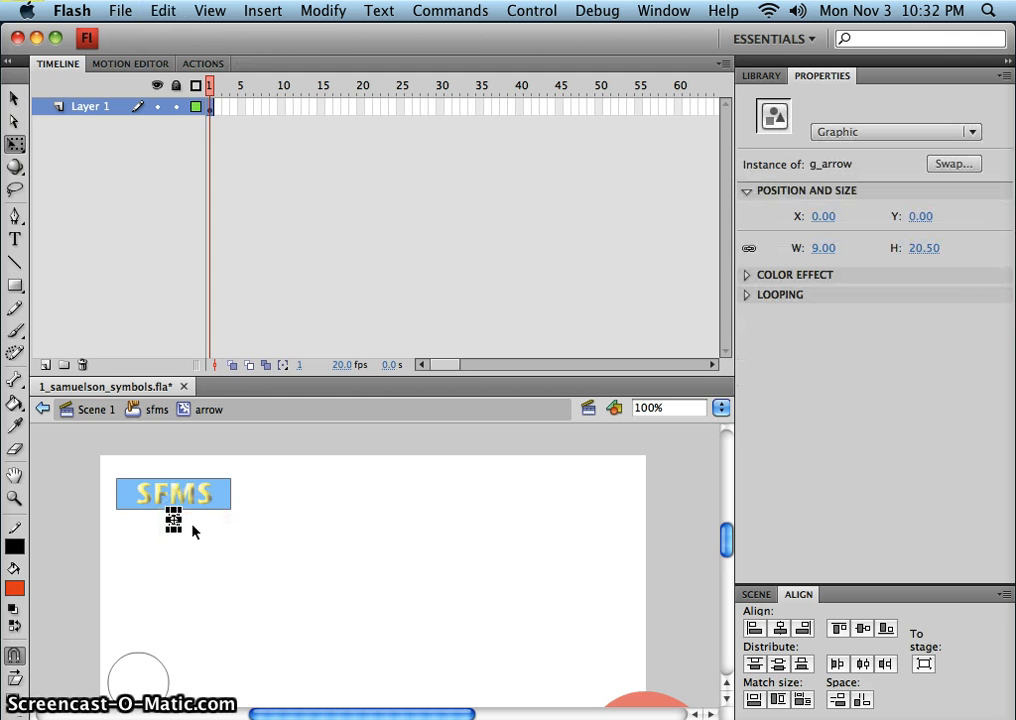
# Reduce the height of the narrowed g_arrow instance to about 14.3 px with Free Transform.
pyautogui.press('super+equal')
pyautogui.press('super+equal')
pyautogui.press('super+equal')
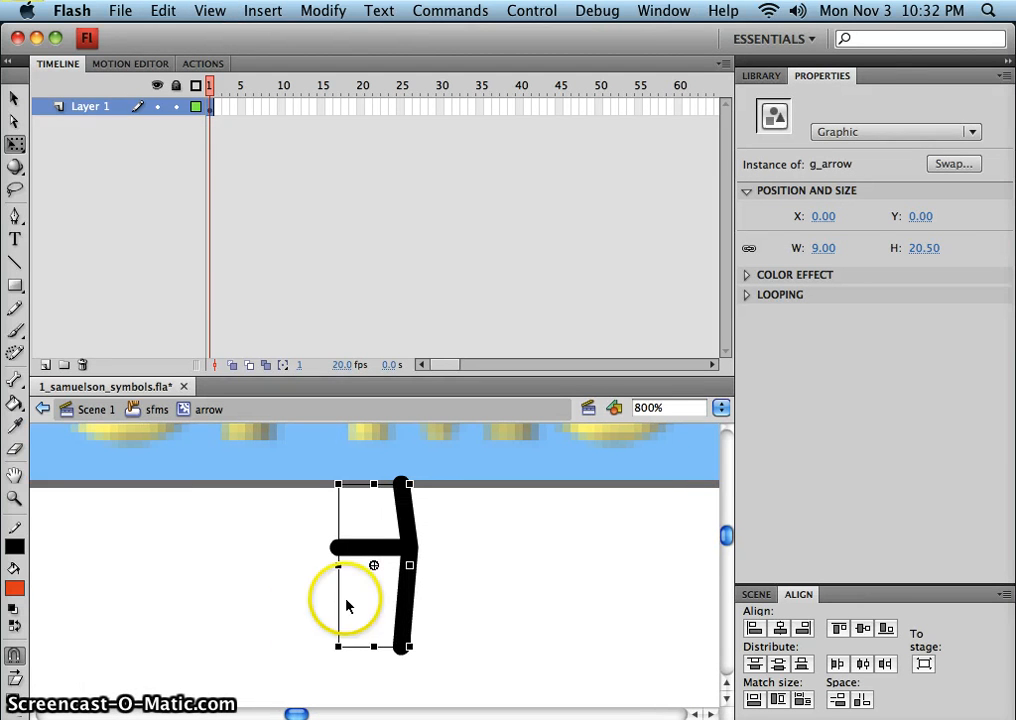
pyautogui.moveTo(373, 646); pyautogui.dragTo(372, 630)
pyautogui.click(440, 619)
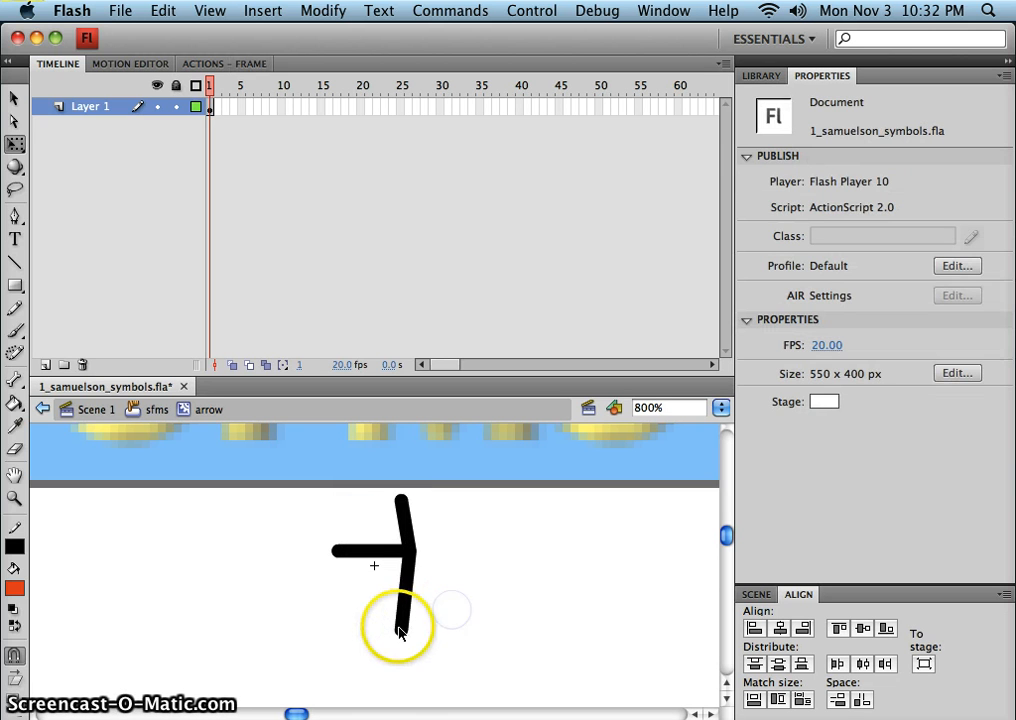
pyautogui.click(407, 541)
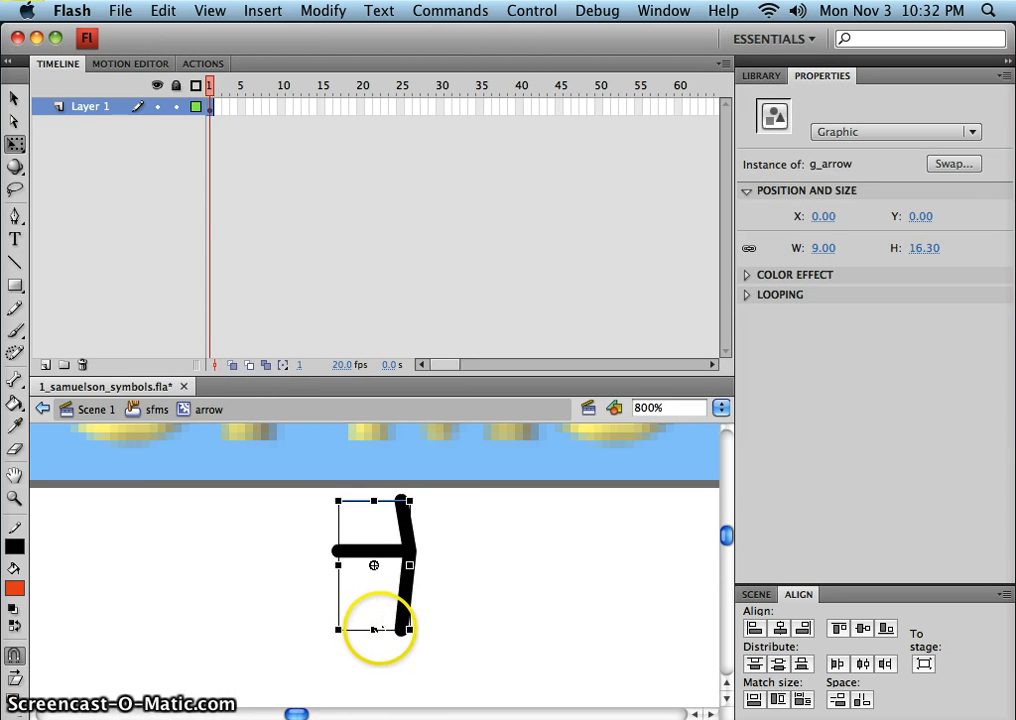
pyautogui.moveTo(374, 629); pyautogui.dragTo(375, 622)
pyautogui.click(466, 604)
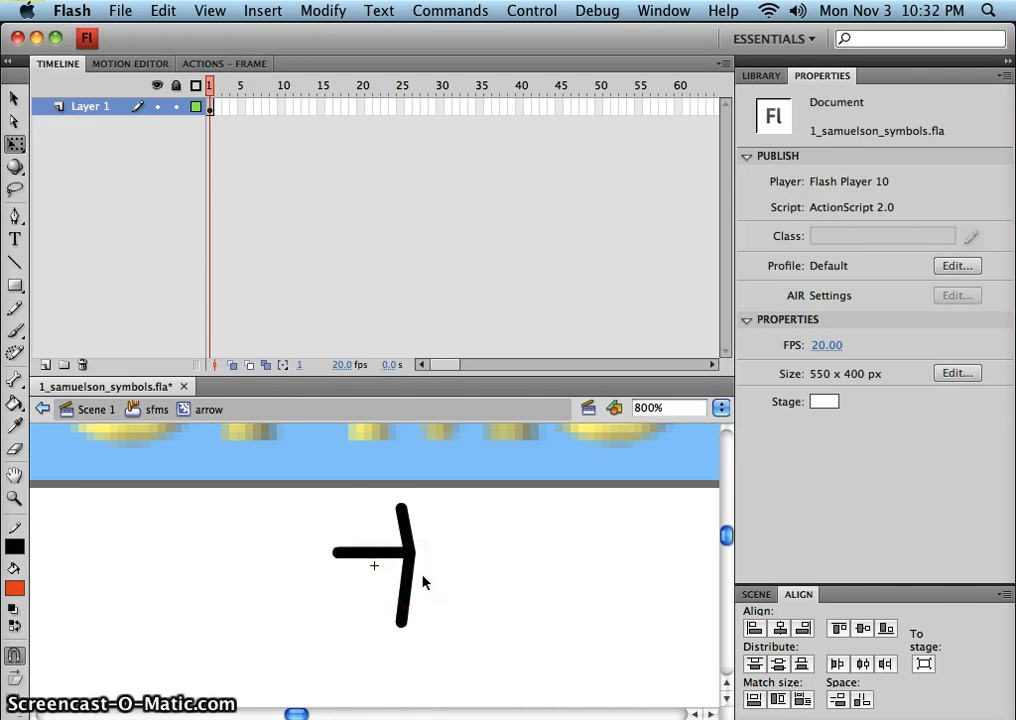
# Move the small arrow beneath the SFMS rectangle's left end, at about X -52.75 and Y -2.5.
pyautogui.press('super+minus')
pyautogui.click(387, 562)
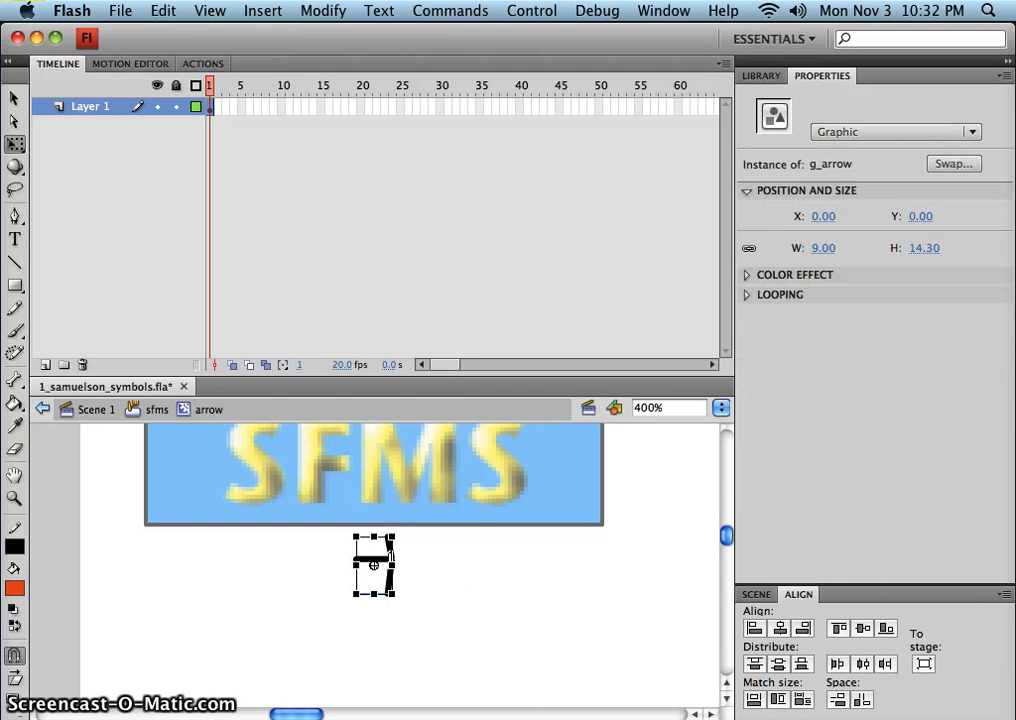
pyautogui.click(386, 562)
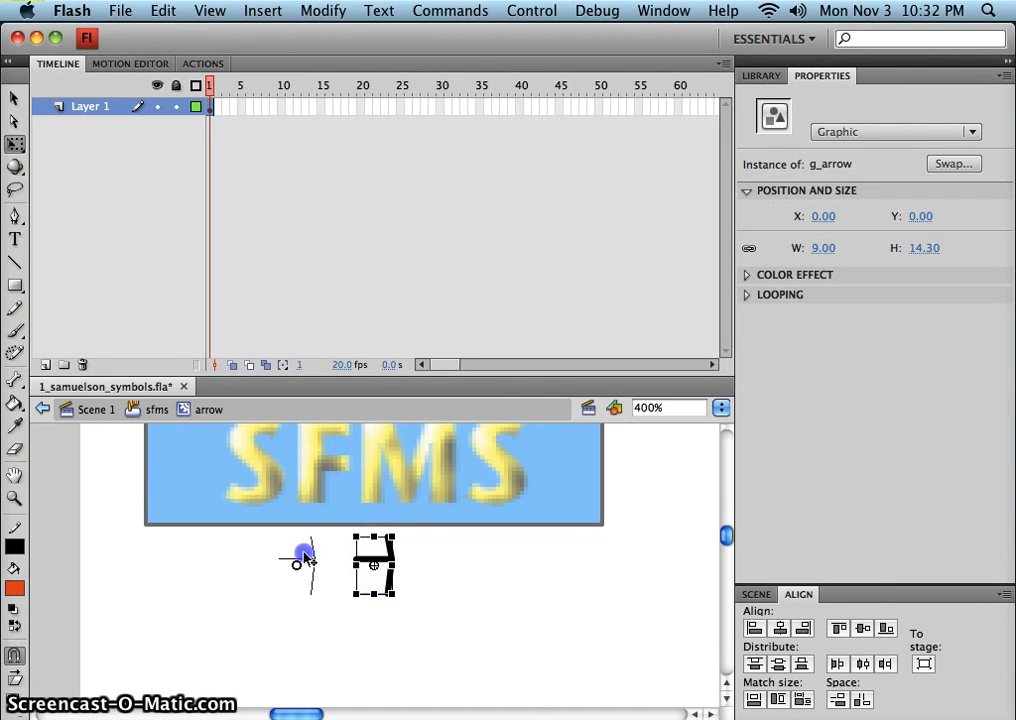
pyautogui.moveTo(172, 549); pyautogui.dragTo(174, 550)
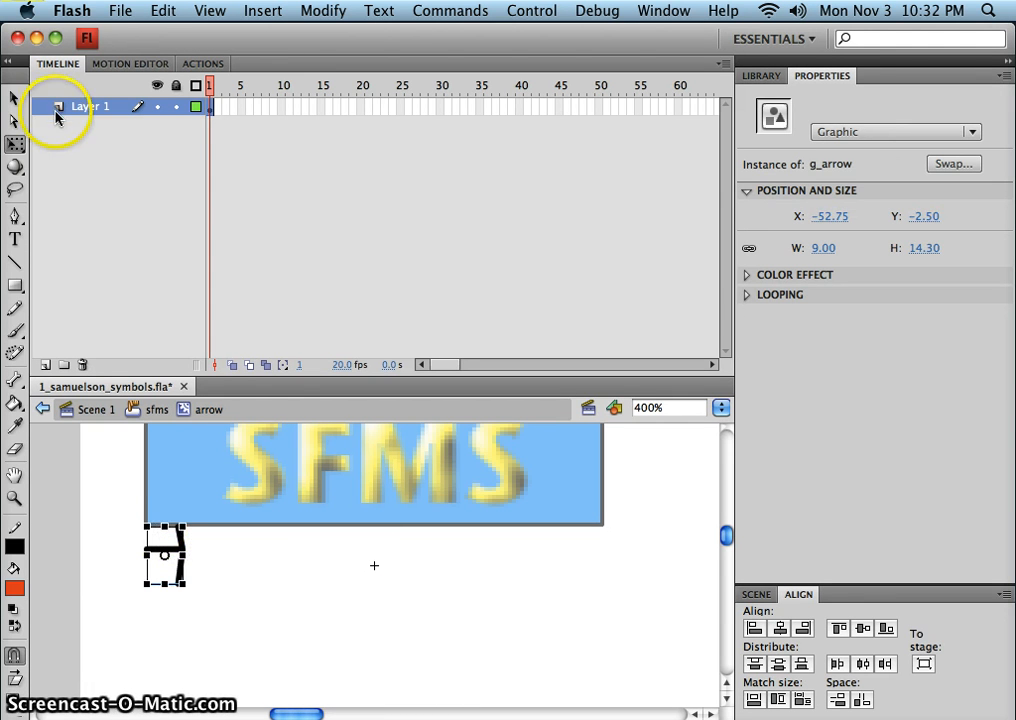
# Create a motion tween on the g_arrow instance.
pyautogui.click(14, 97)
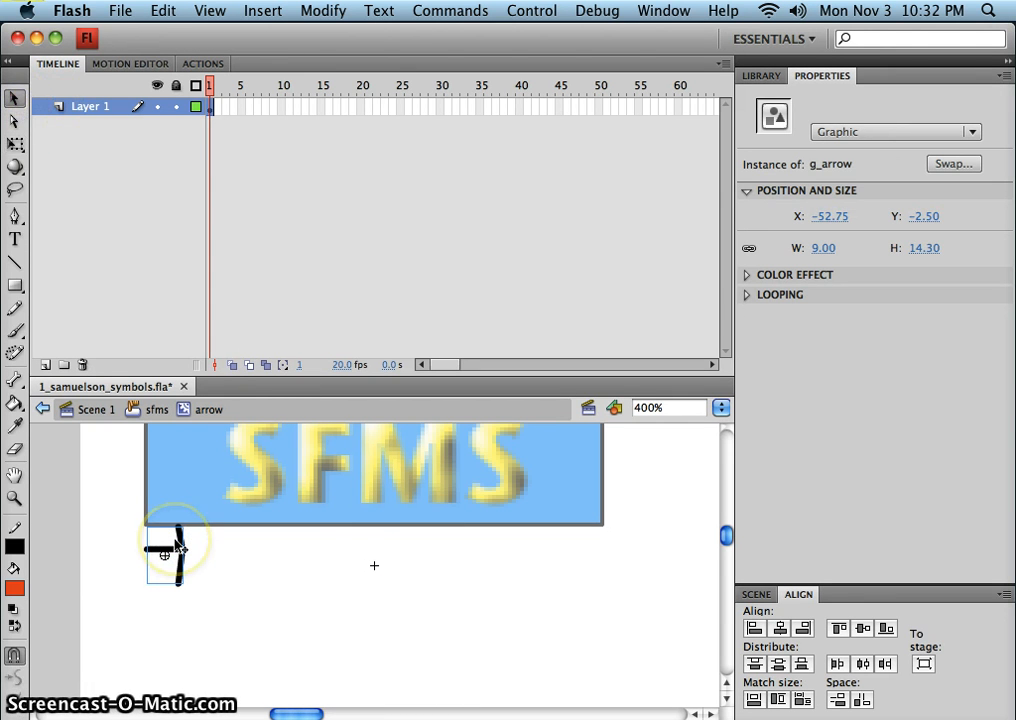
pyautogui.rightClick(179, 546)
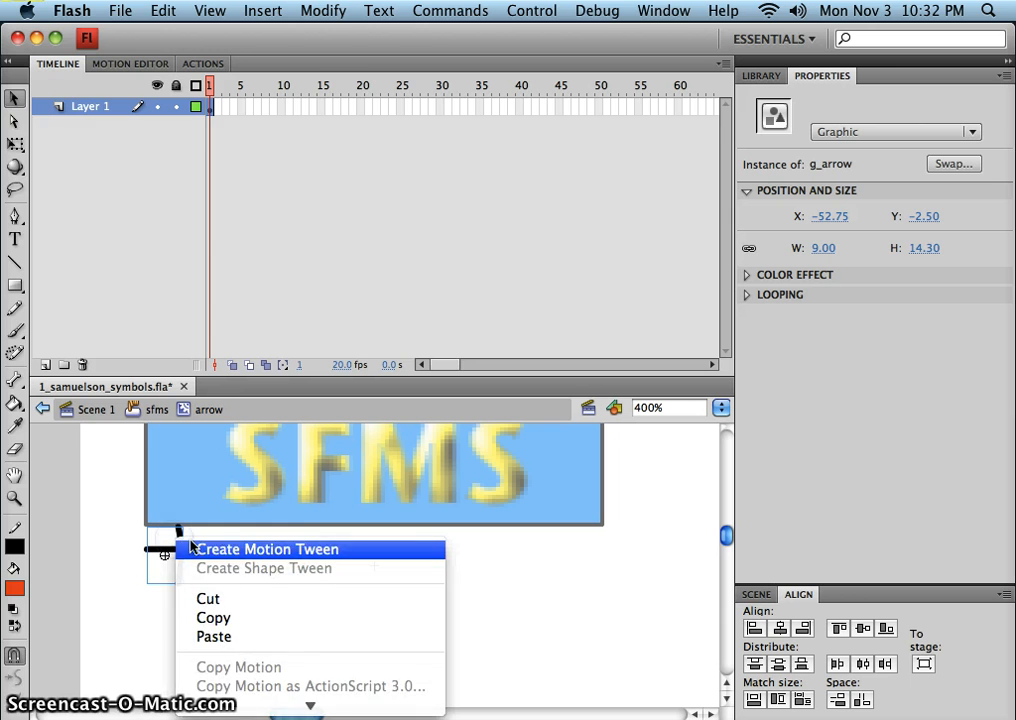
pyautogui.click(193, 549)
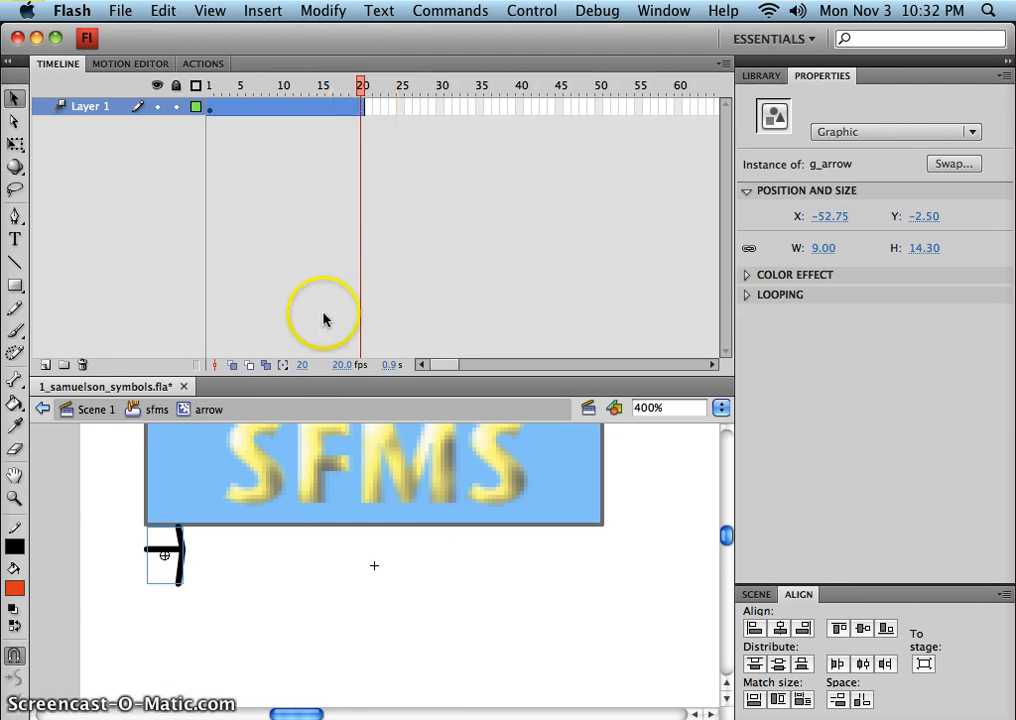
pyautogui.click(22, 147)
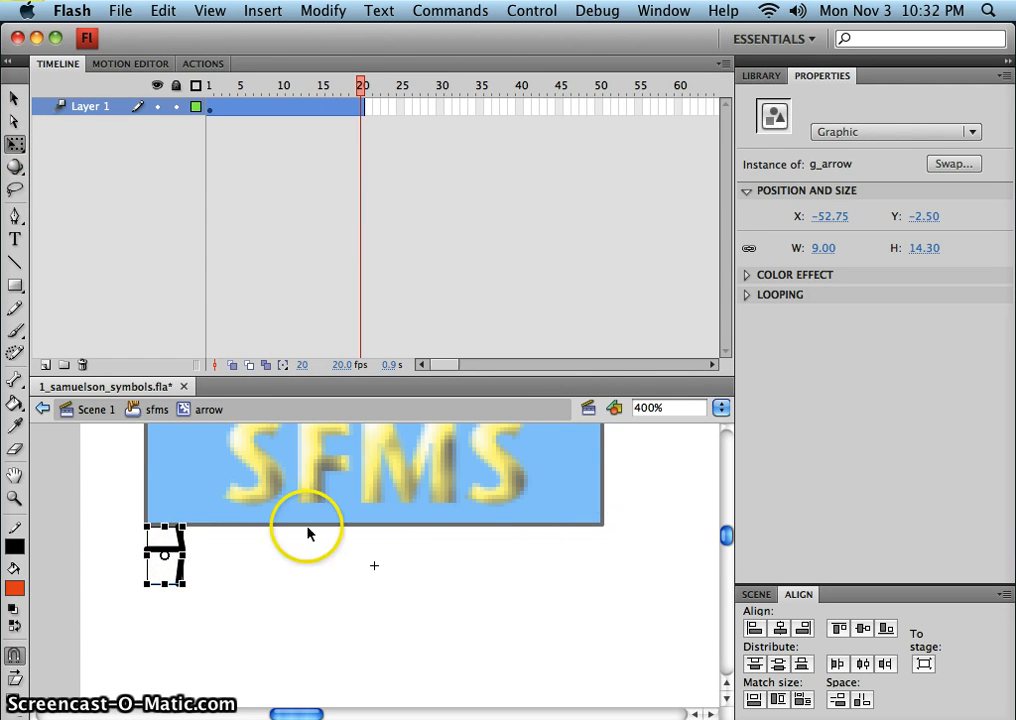
pyautogui.moveTo(182, 553); pyautogui.dragTo(214, 555)
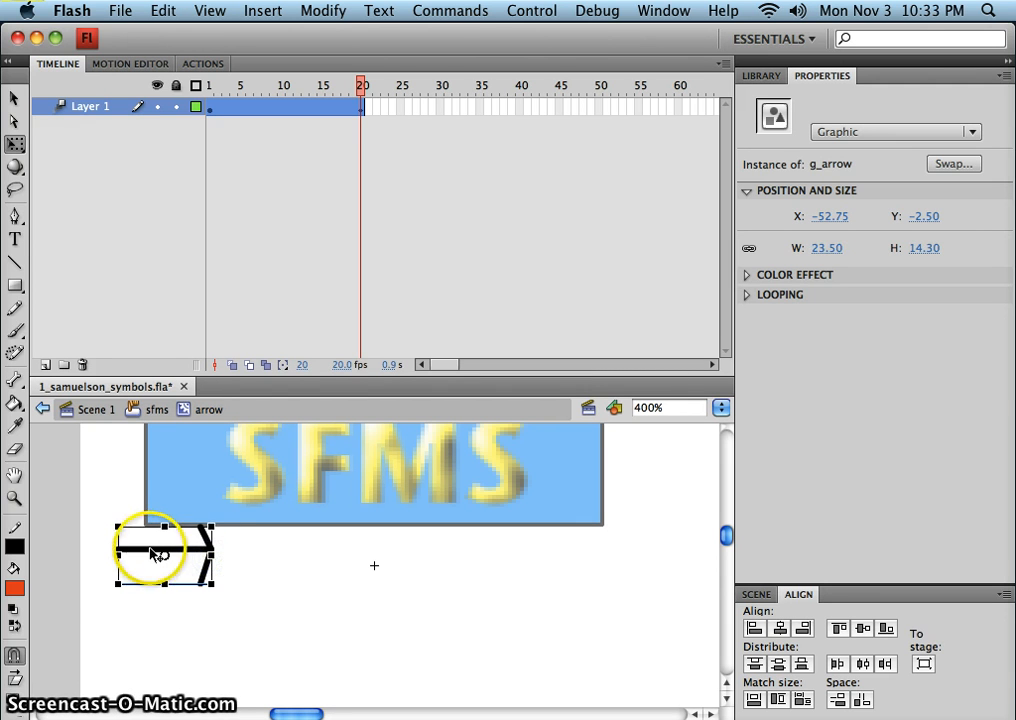
pyautogui.press('super+z')
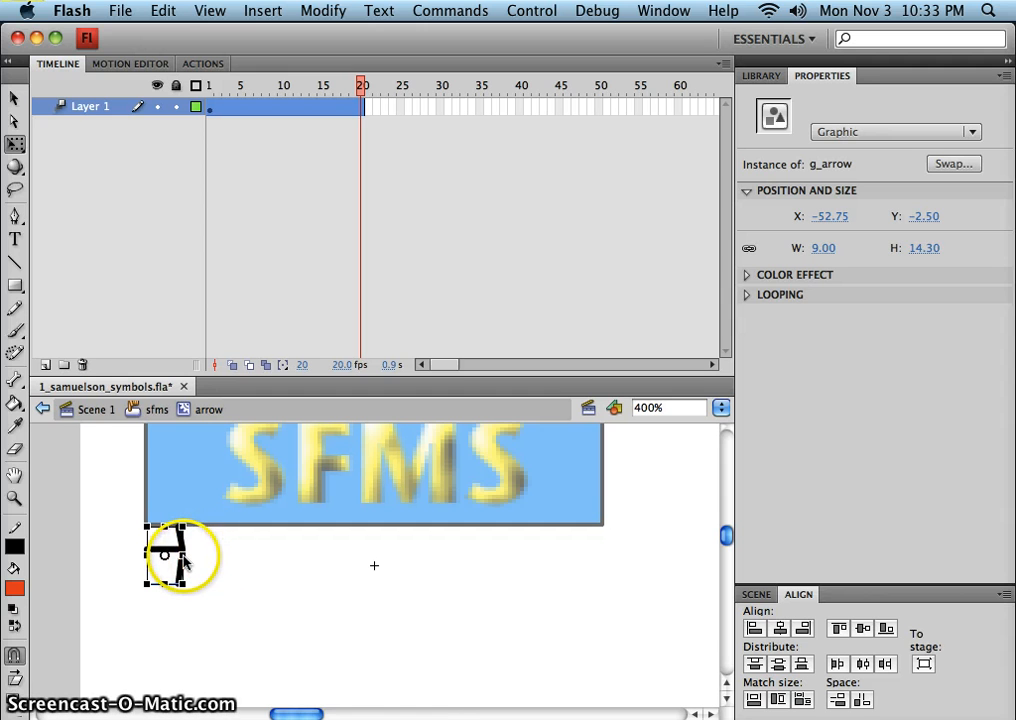
pyautogui.moveTo(183, 556); pyautogui.dragTo(602, 555)
pyautogui.rightClick(183, 557)
pyautogui.click(200, 560)
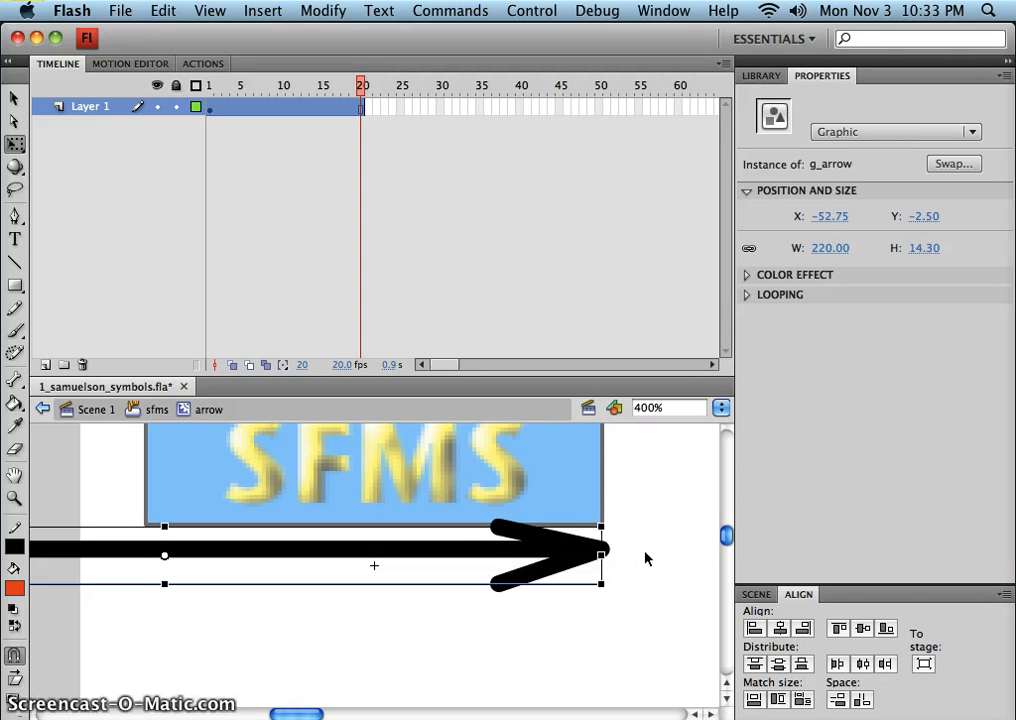
pyautogui.press('super+z')
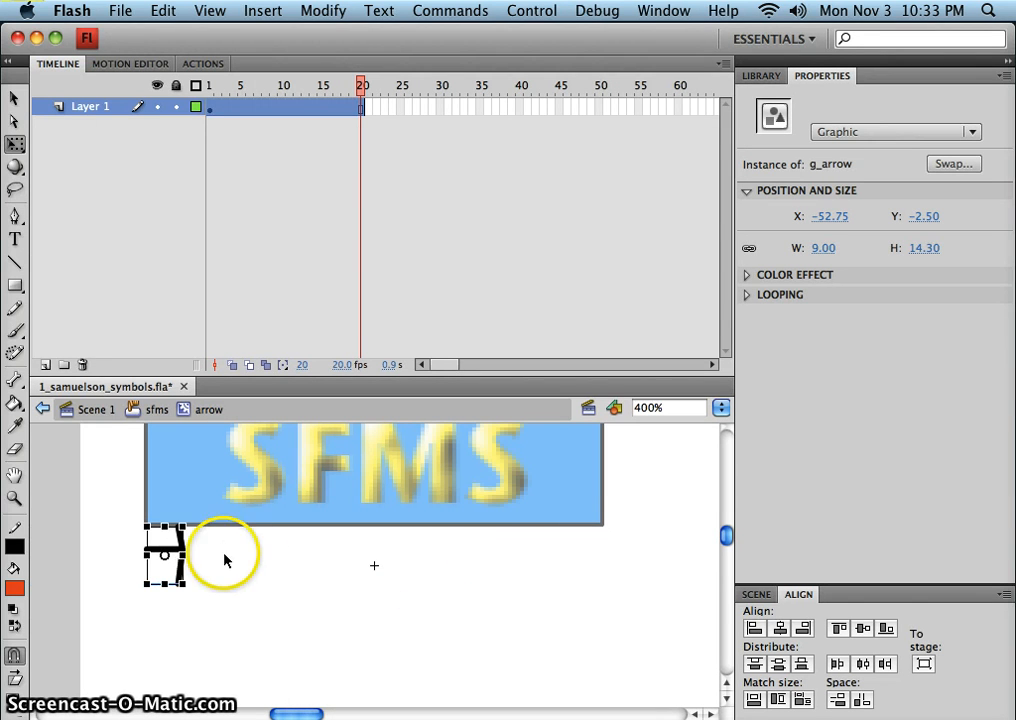
pyautogui.moveTo(180, 555); pyautogui.dragTo(598, 554)
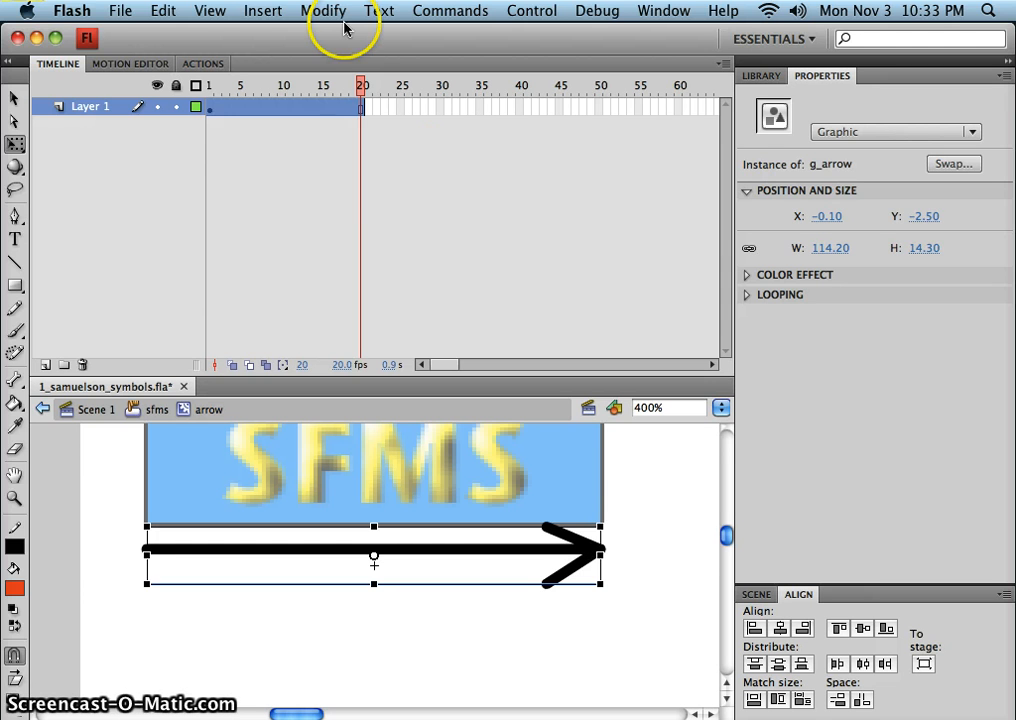
pyautogui.click(393, 153)
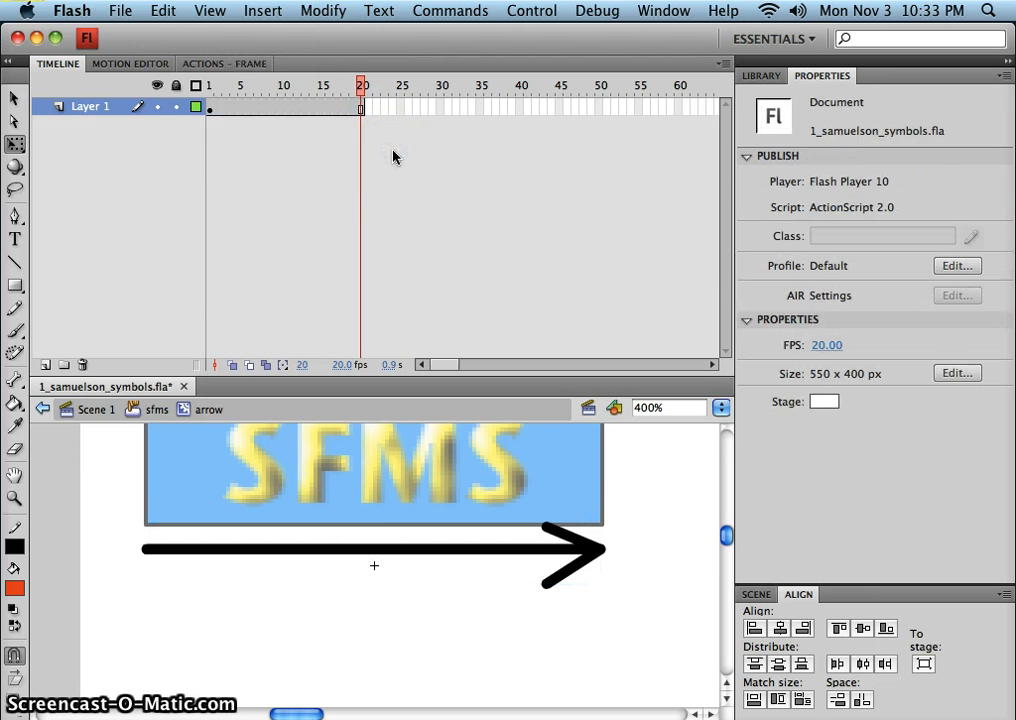
pyautogui.press('super+z')
pyautogui.press('super+z')
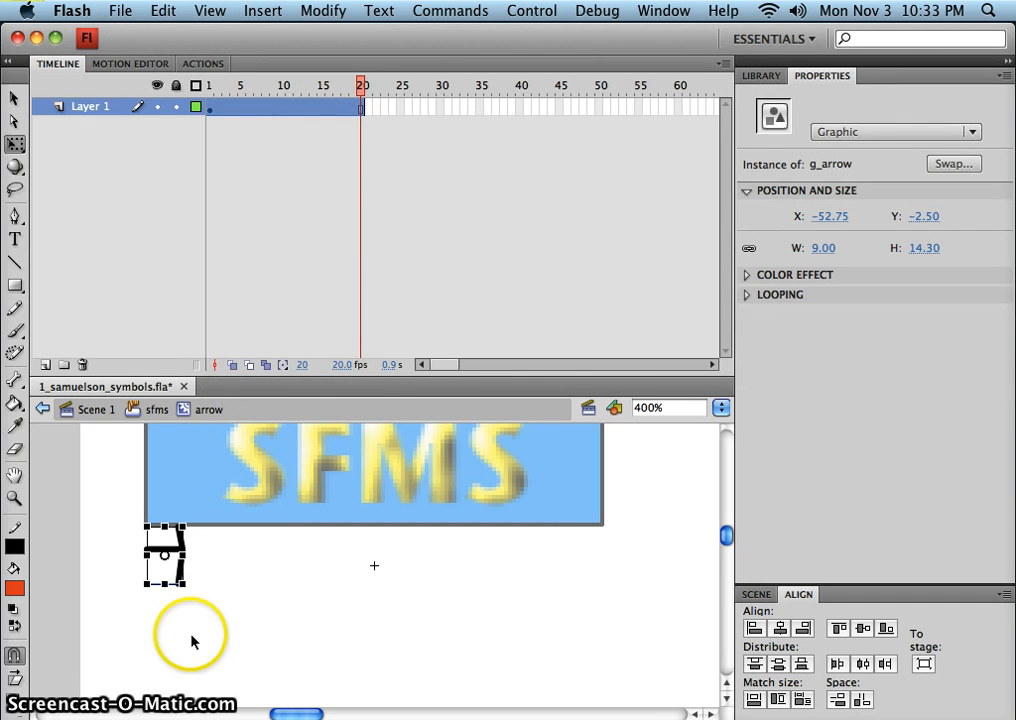
# Recreate the motion tween on the small g_arrow instance beneath the SFMS rectangle.
pyautogui.rightClick(178, 556)
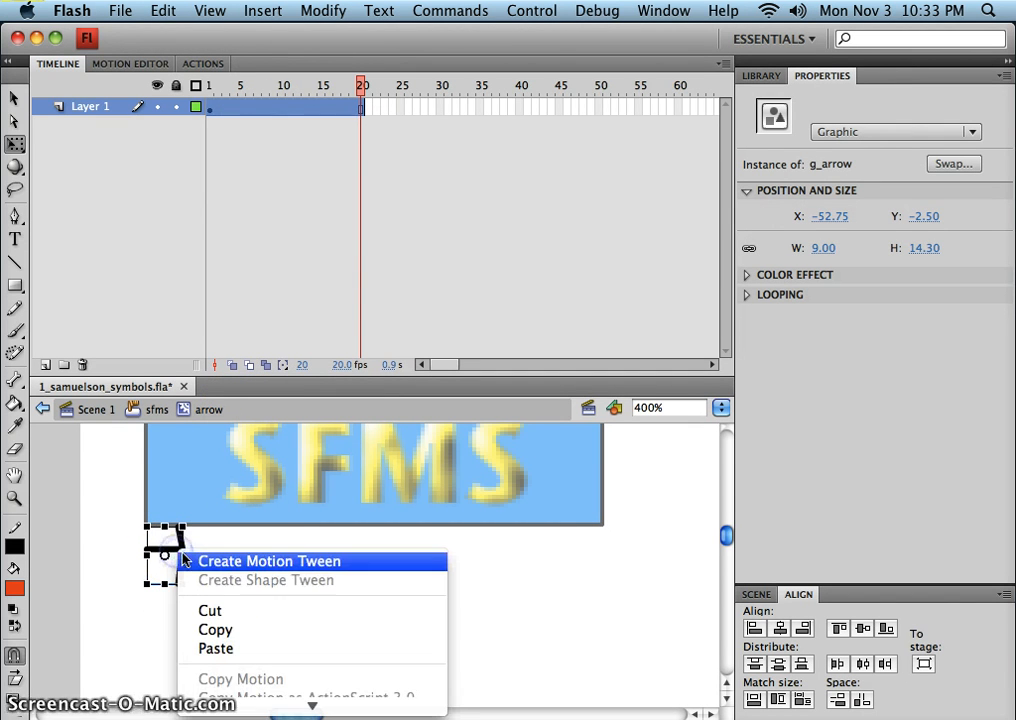
pyautogui.click(193, 565)
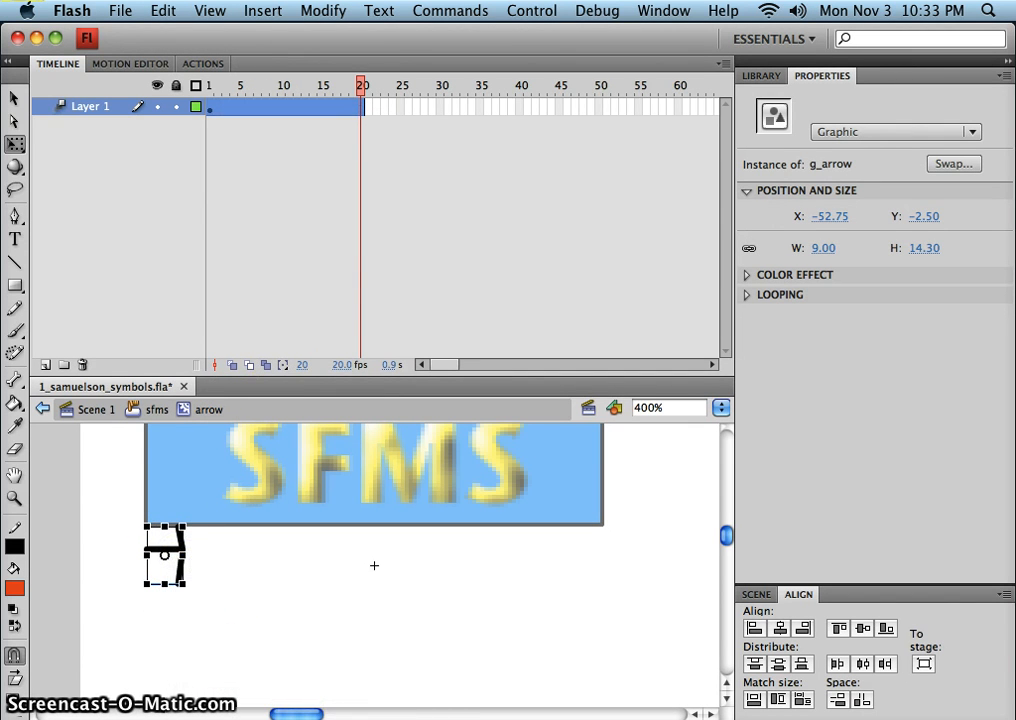
pyautogui.click(399, 250)
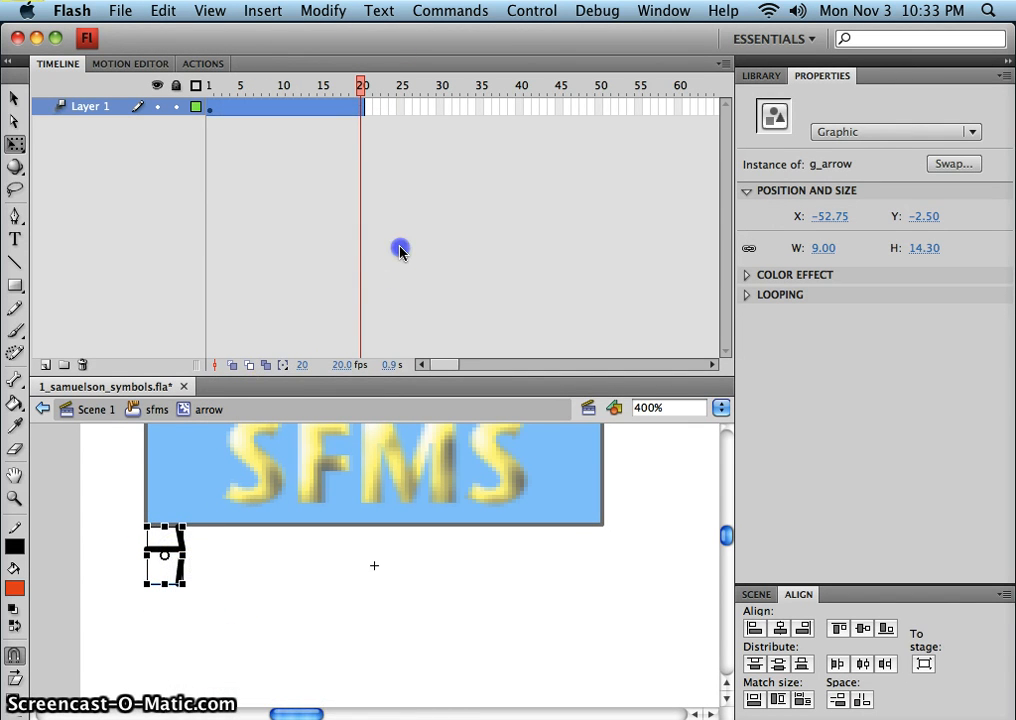
# At frame 20, stretch the arrow with its left end fixed to about 114.75 px wide, and scrub the tween back to frame 1.
pyautogui.click(357, 115)
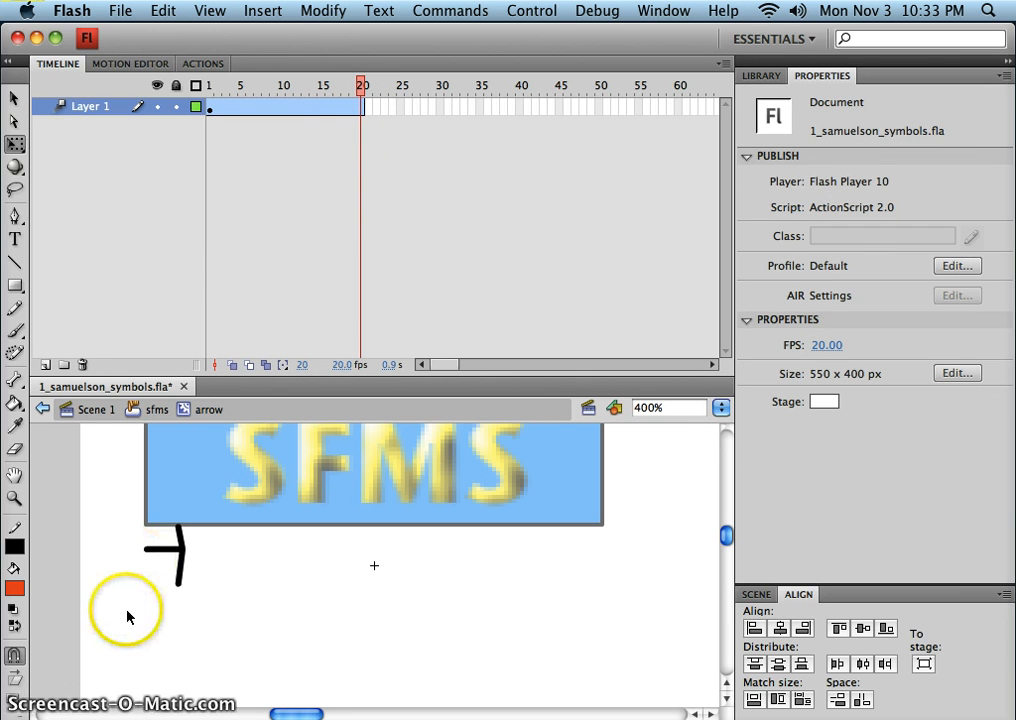
pyautogui.click(181, 567)
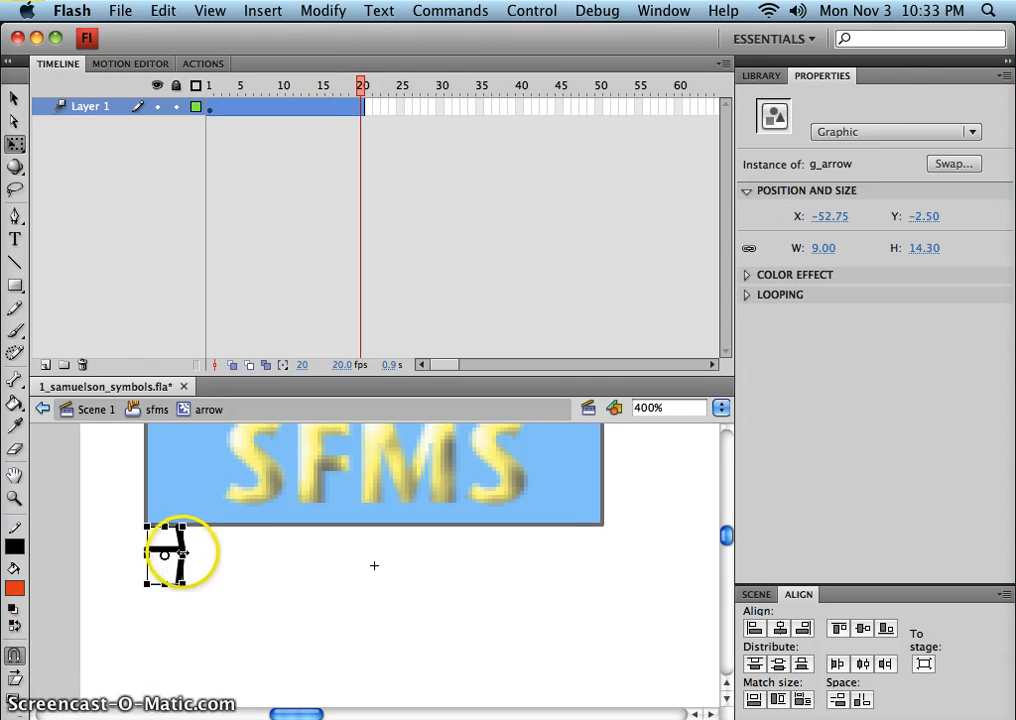
pyautogui.moveTo(183, 547); pyautogui.dragTo(603, 550)
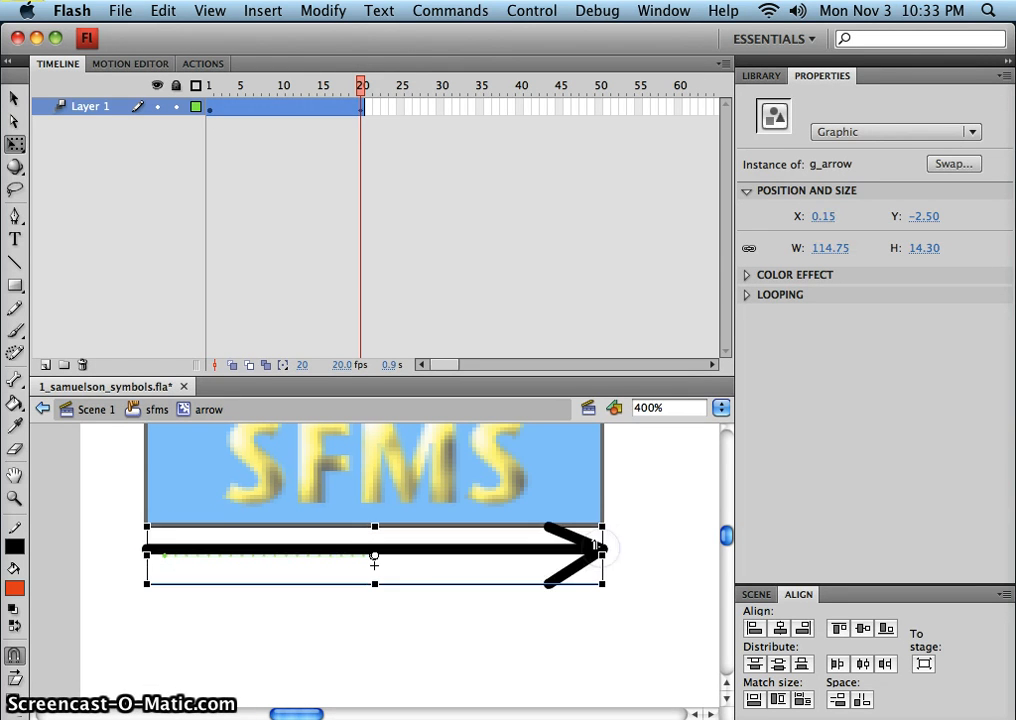
pyautogui.moveTo(361, 86); pyautogui.dragTo(203, 86)
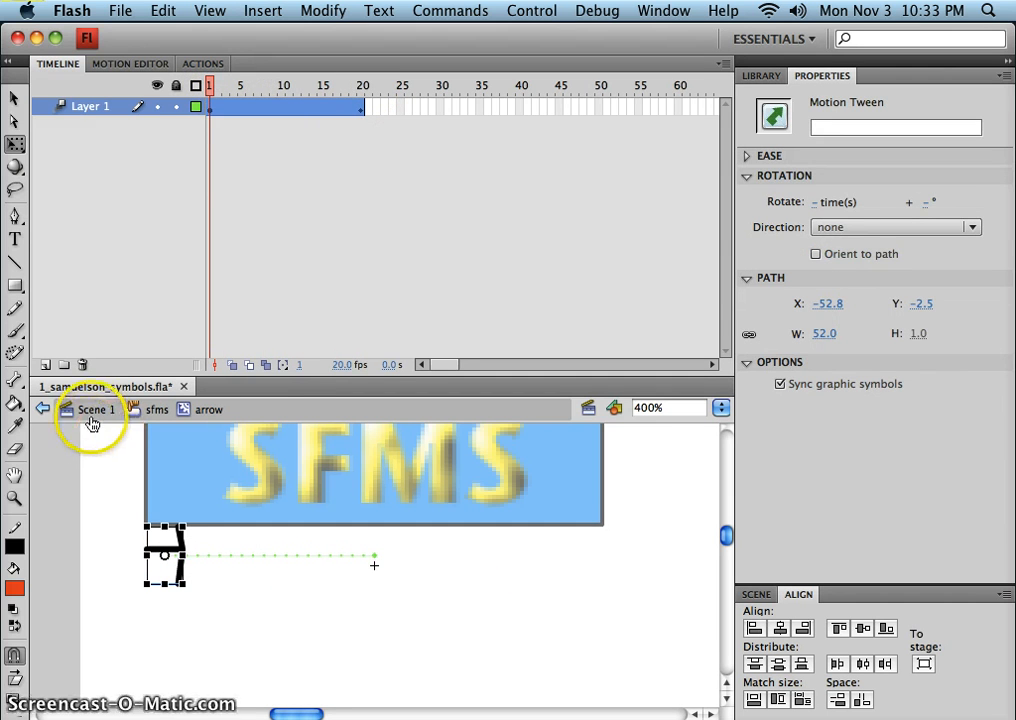
# Leave the arrow movie clip for Scene 1 and test the movie.
pyautogui.click(95, 412)
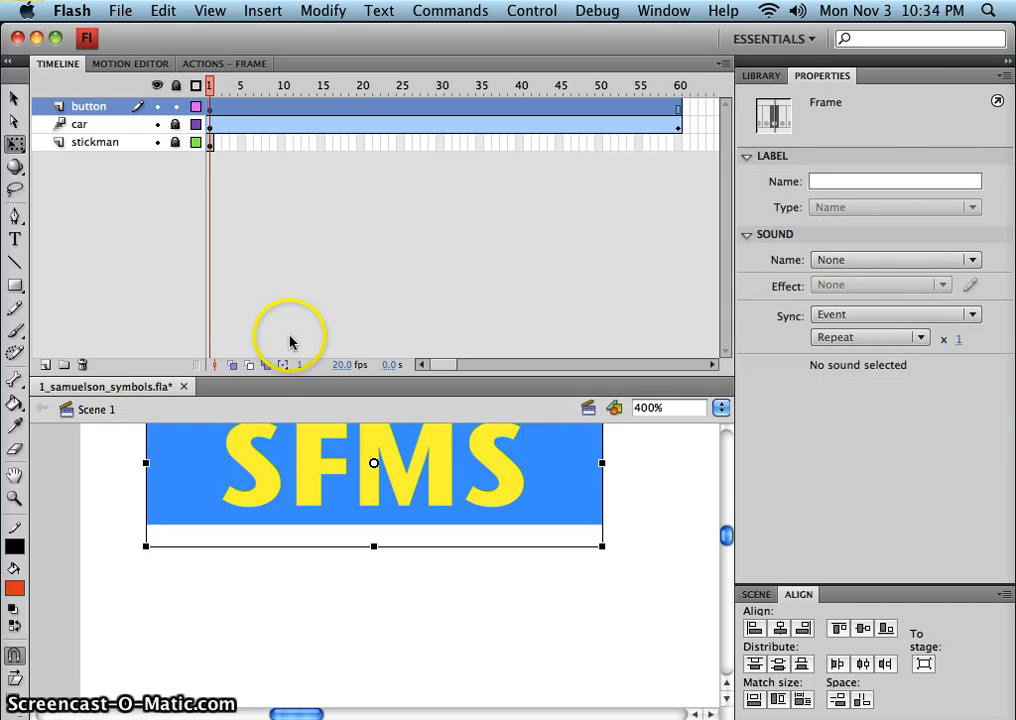
pyautogui.click(290, 342)
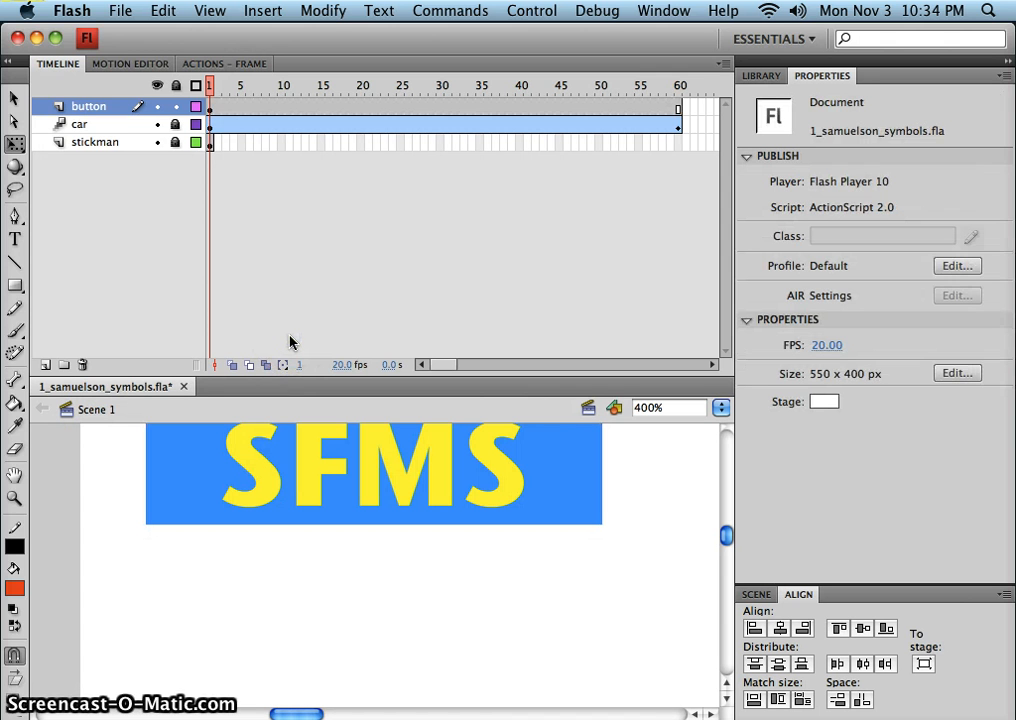
pyautogui.click(537, 12)
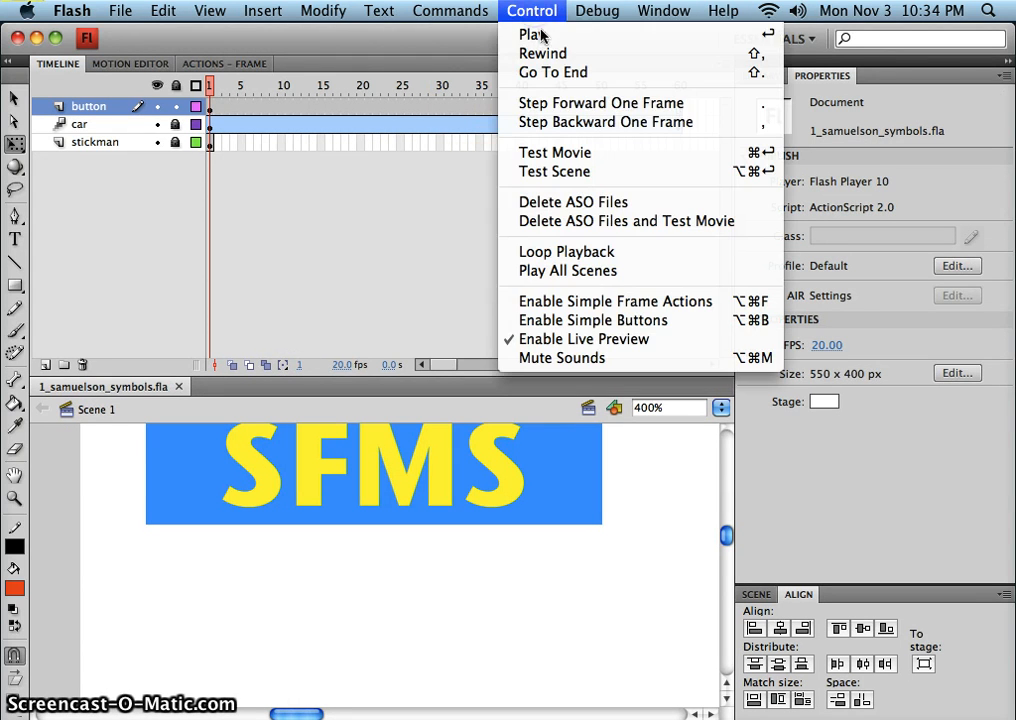
pyautogui.click(563, 152)
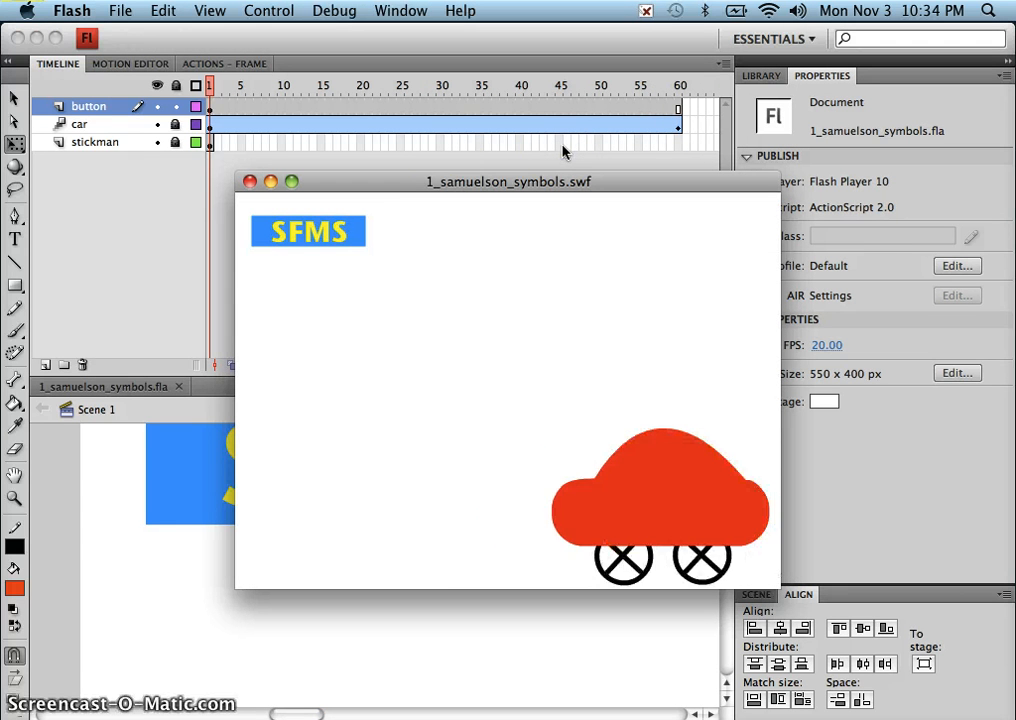